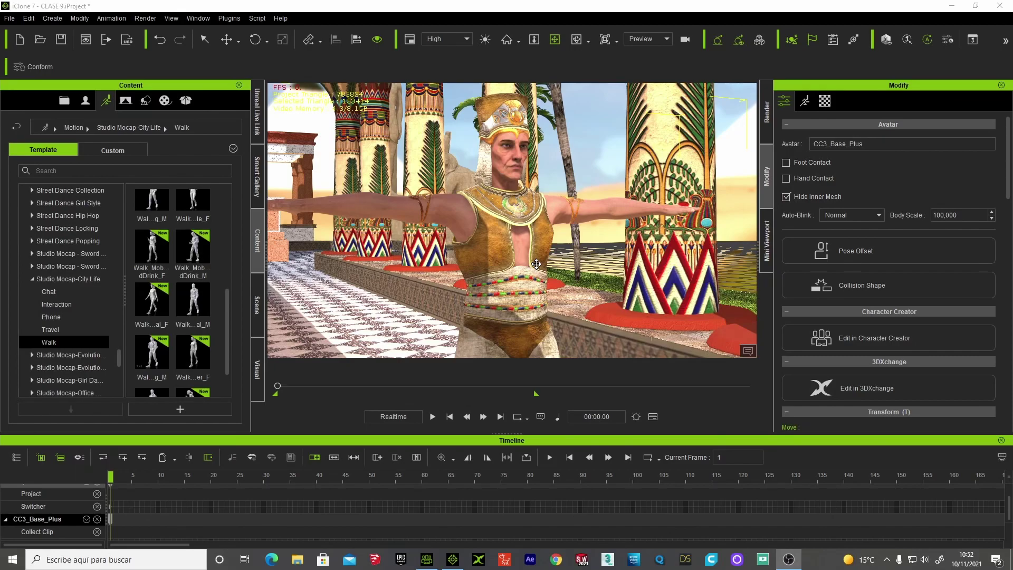
Zoom out and pan until the full T-posed CC3_Base_Plus character is framed among the columns
{"action": "scroll", "coordinate": [536, 264], "scroll_direction": "down", "scroll_amount": 1}
{"action": "scroll", "coordinate": [536, 265], "scroll_direction": "down", "scroll_amount": 1}
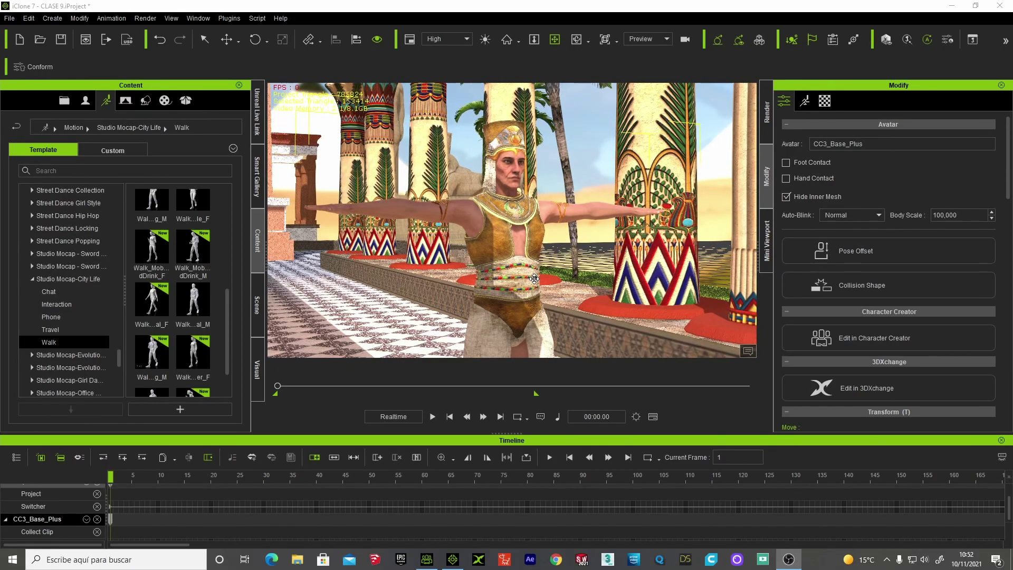
{"action": "middle_click_drag", "start_coordinate": [536, 264], "coordinate": [509, 244]}
{"action": "scroll", "coordinate": [510, 244], "scroll_direction": "down", "scroll_amount": 1}
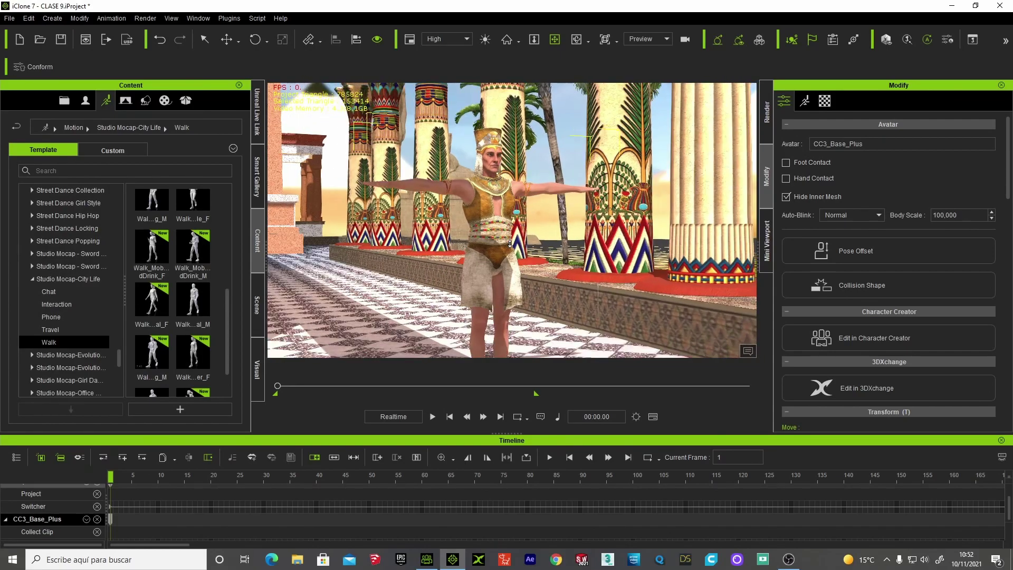
{"action": "scroll", "coordinate": [506, 253], "scroll_direction": "down", "scroll_amount": 1}
{"action": "middle_click_drag", "start_coordinate": [501, 258], "coordinate": [400, 264]}
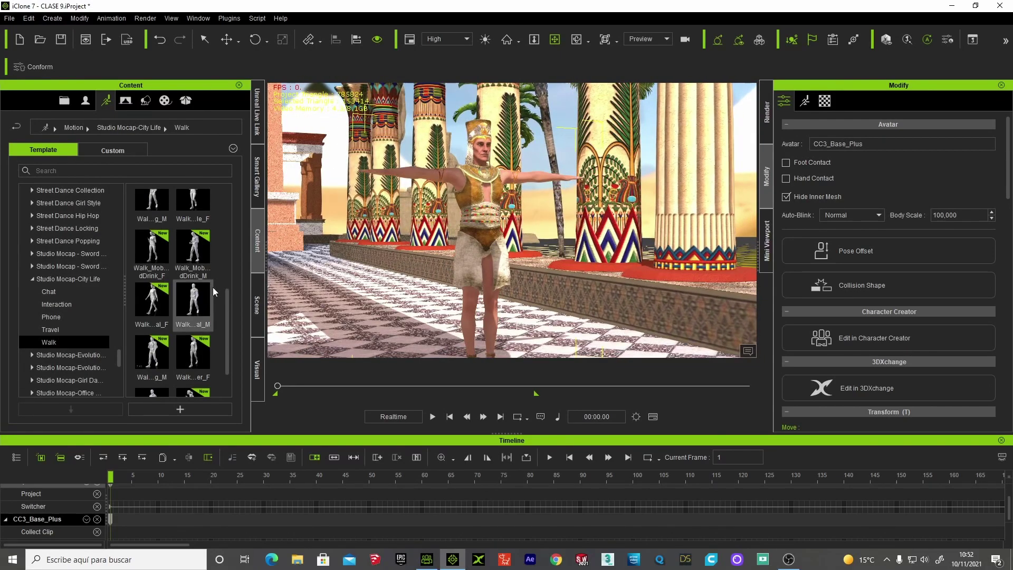
Apply the Studio Mocap-City Life Walk_Normal_M motion to the CC3_Base_Plus character
{"action": "left_click", "coordinate": [256, 303]}
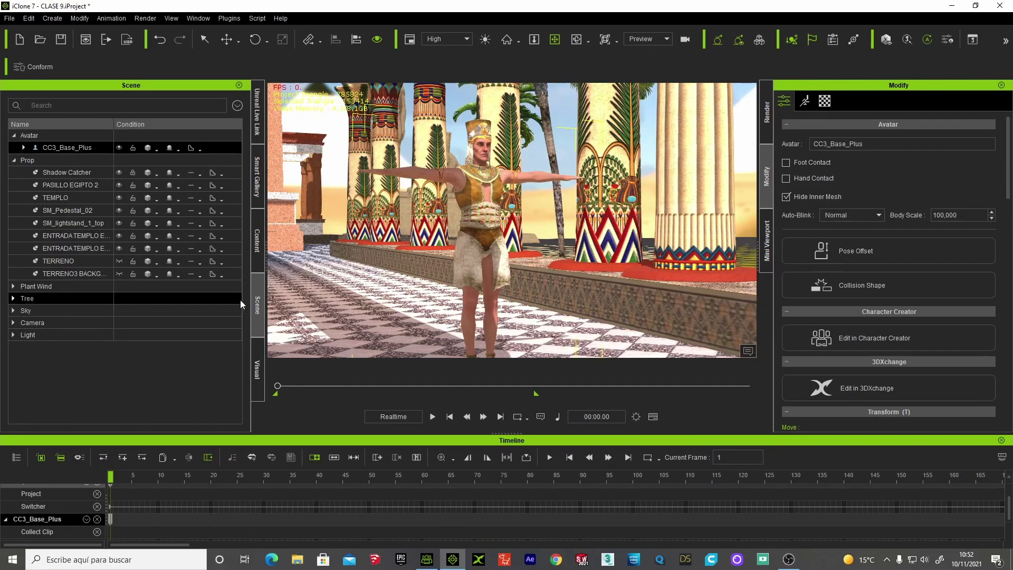
{"action": "left_click", "coordinate": [259, 243]}
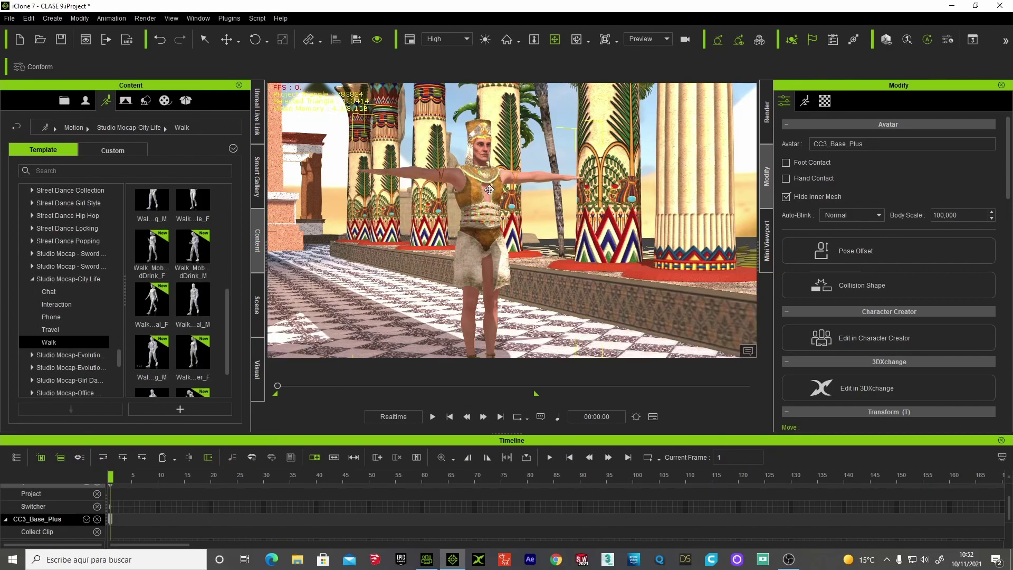
{"action": "left_click", "coordinate": [193, 302]}
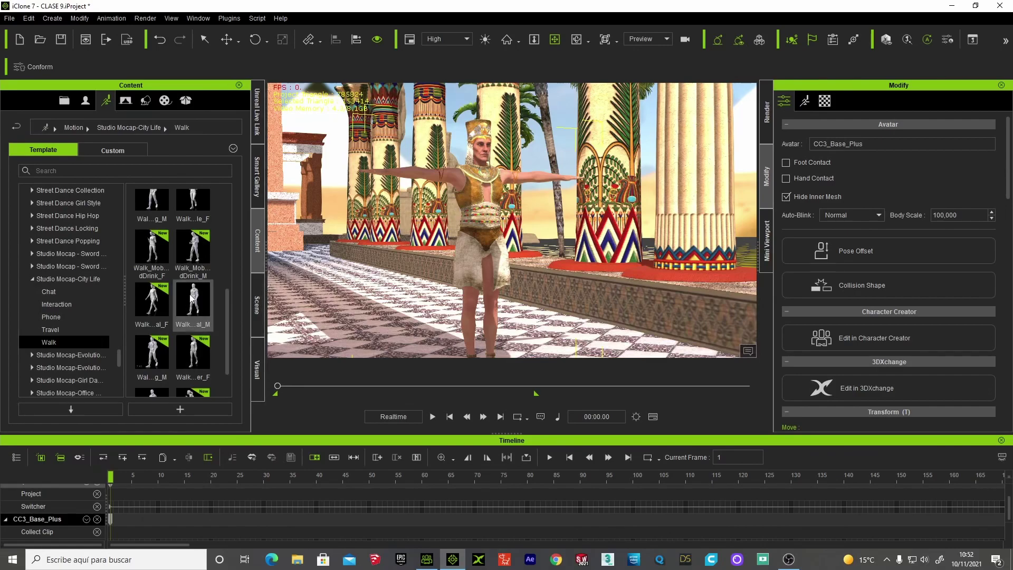
{"action": "left_click", "coordinate": [77, 409]}
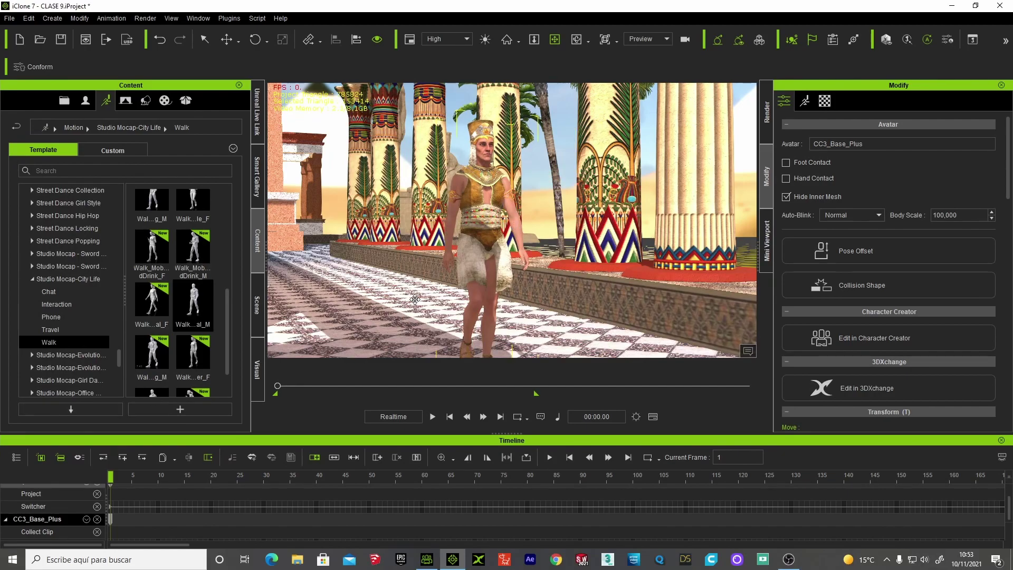
Preview the walk once and fit the whole timeline into the window
{"action": "left_click", "coordinate": [433, 416]}
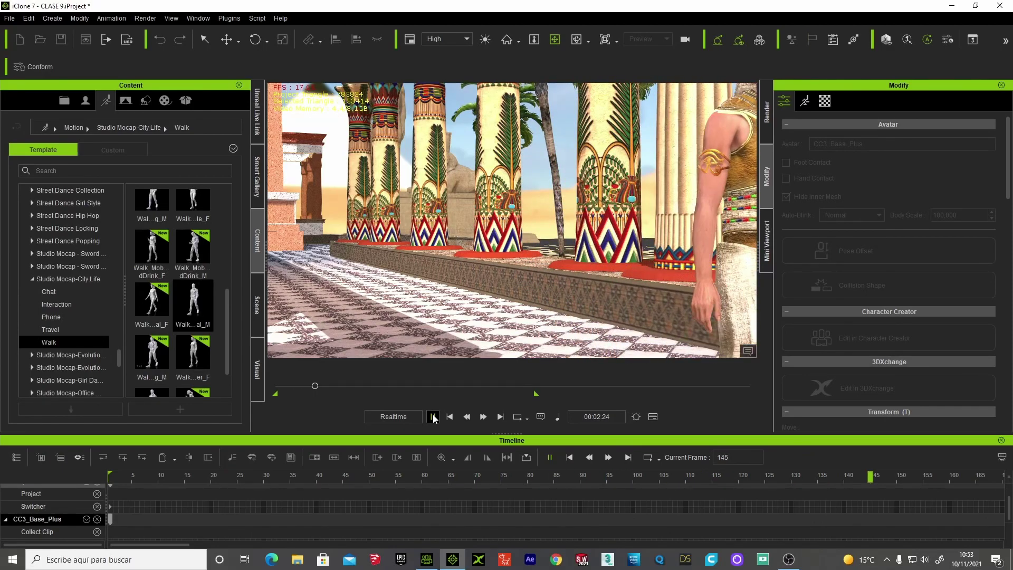
{"action": "left_click", "coordinate": [433, 417]}
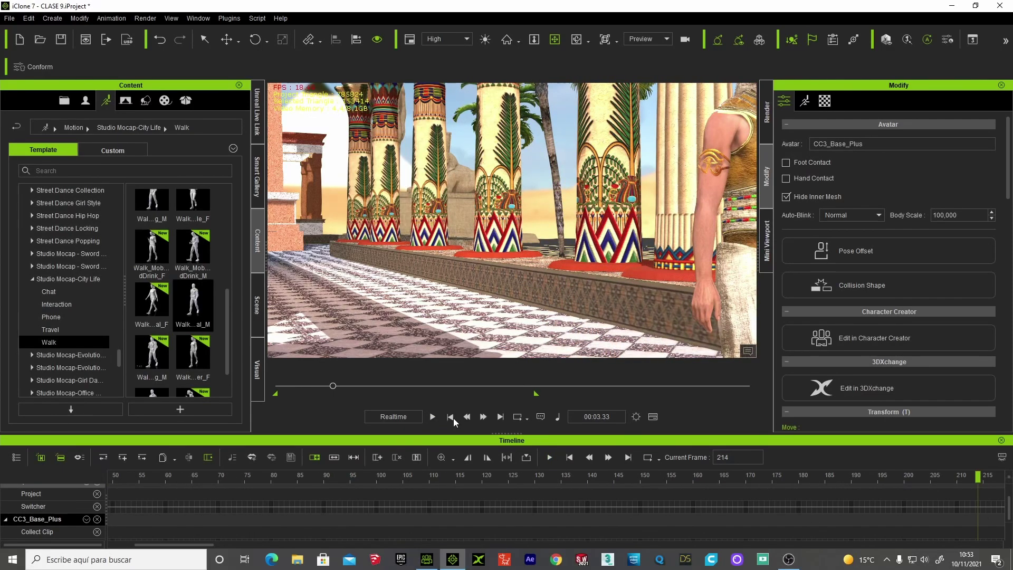
{"action": "left_click", "coordinate": [451, 417]}
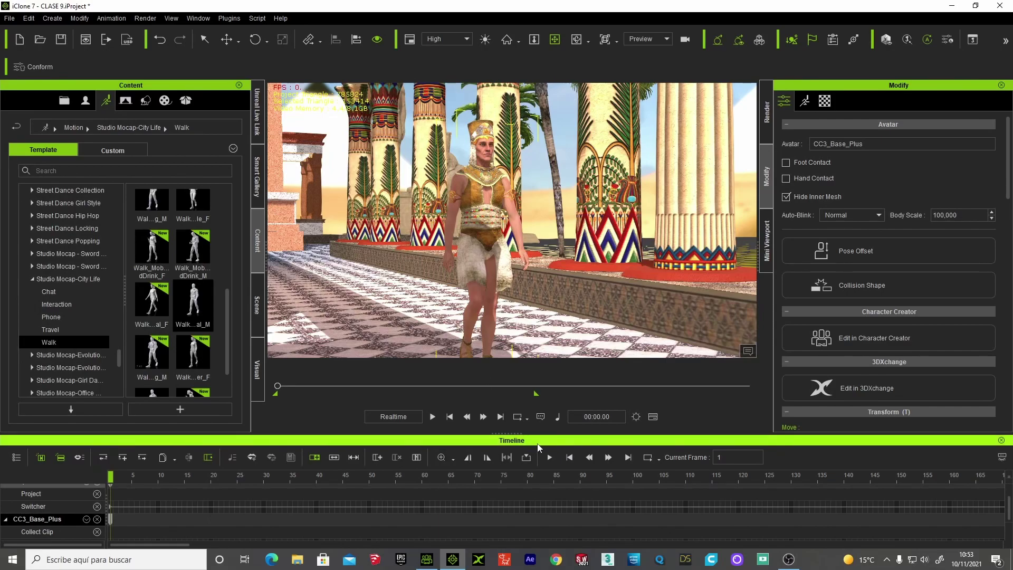
{"action": "left_click", "coordinate": [454, 461]}
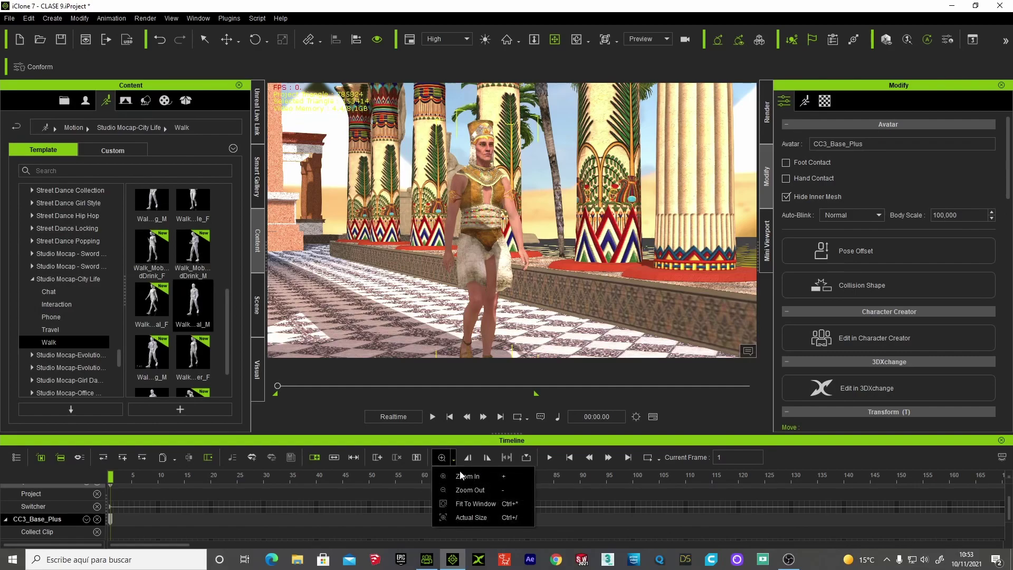
{"action": "left_click", "coordinate": [466, 504]}
Stretch the Walk_Normal_M clip to about frame 970 and preview the slower walk from the start
{"action": "scroll", "coordinate": [492, 509], "scroll_direction": "down", "scroll_amount": 2}
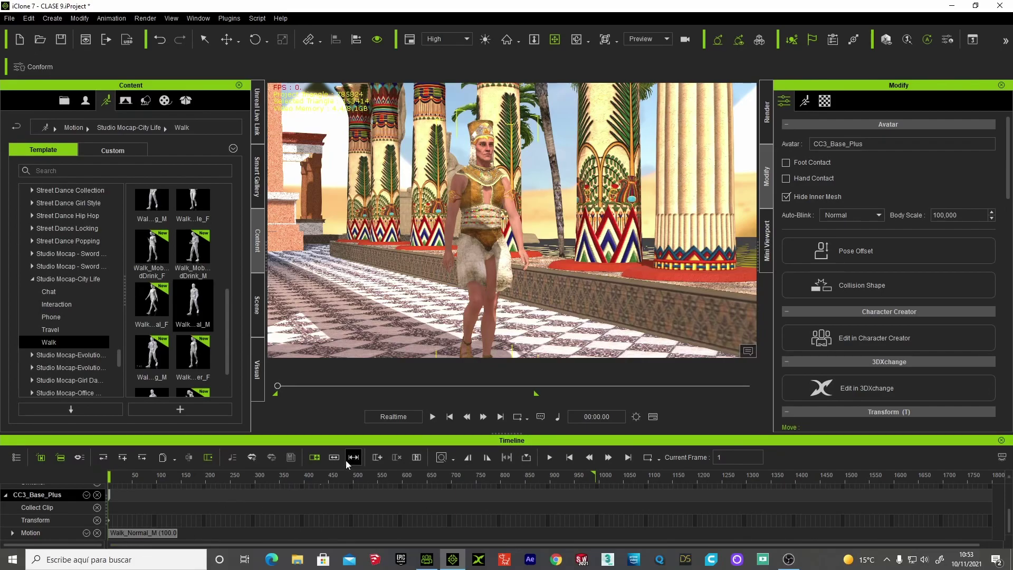
{"action": "left_click_drag", "start_coordinate": [176, 533], "coordinate": [589, 533]}
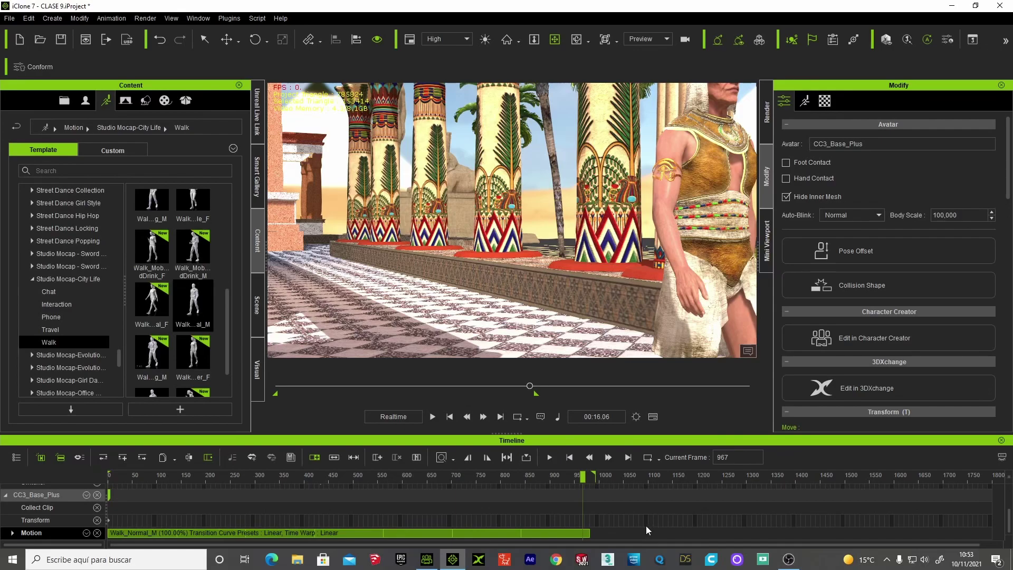
{"action": "left_click", "coordinate": [449, 416]}
{"action": "left_click", "coordinate": [433, 417]}
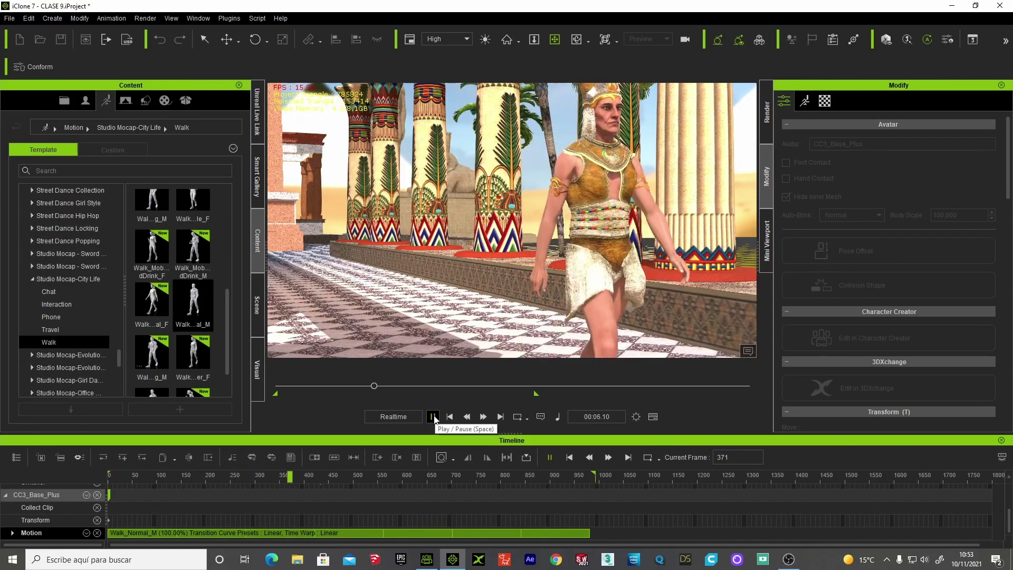
{"action": "key", "text": "space"}
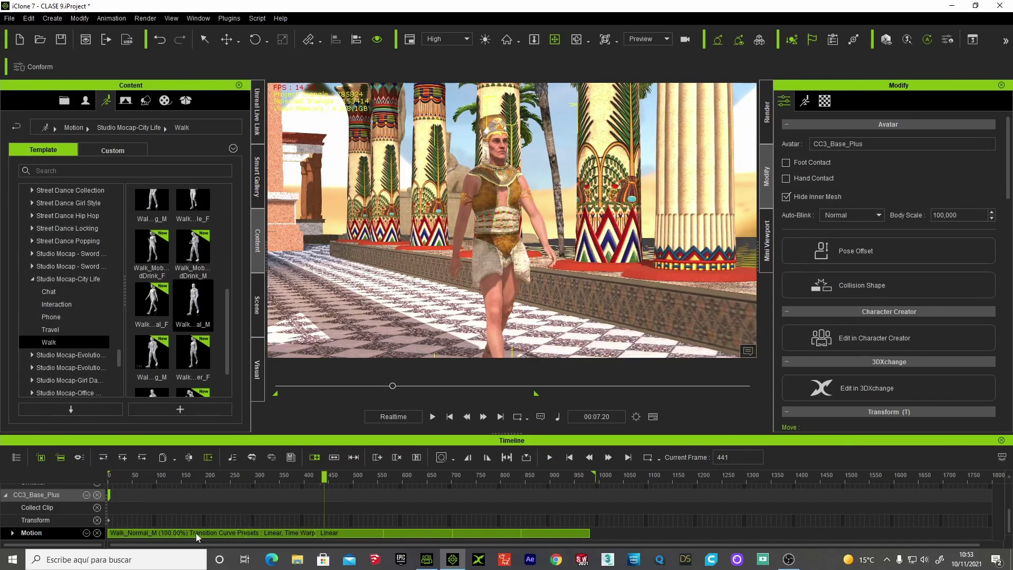
{"action": "left_click", "coordinate": [451, 417]}
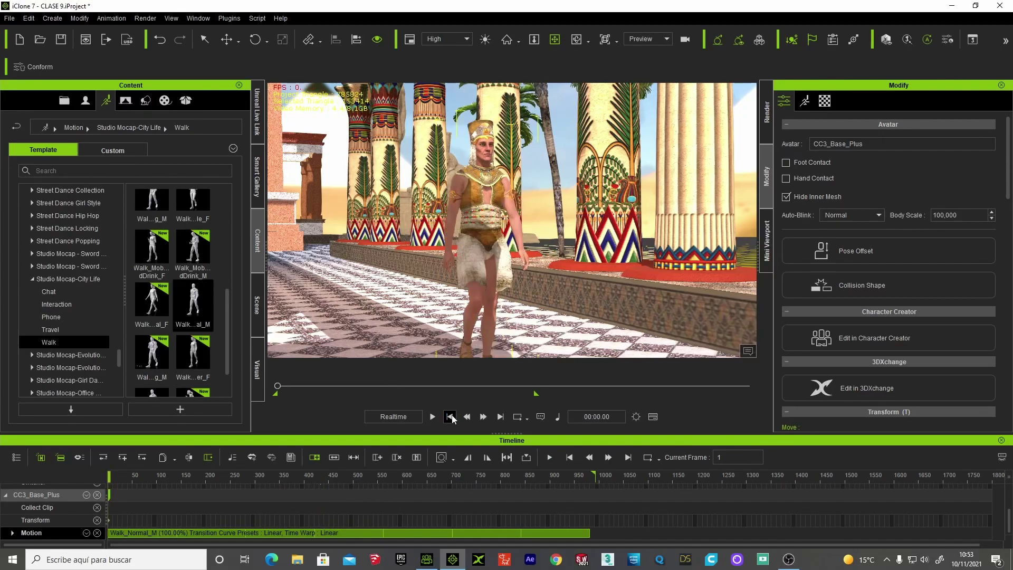
Undo twice to restore the short Walk_Normal_M clip, and reframe the character's full body
{"action": "left_click", "coordinate": [161, 39]}
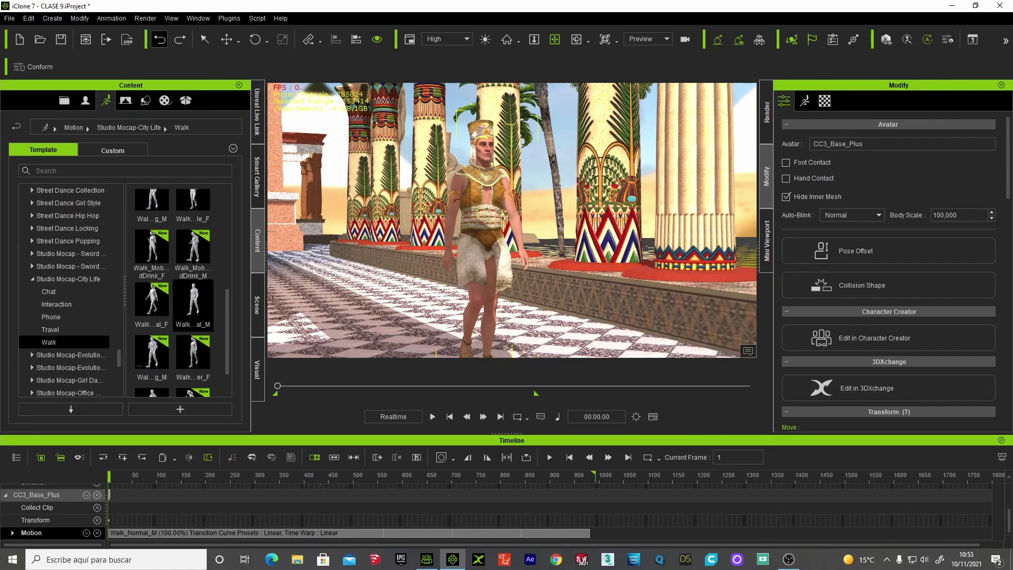
{"action": "left_click", "coordinate": [160, 47]}
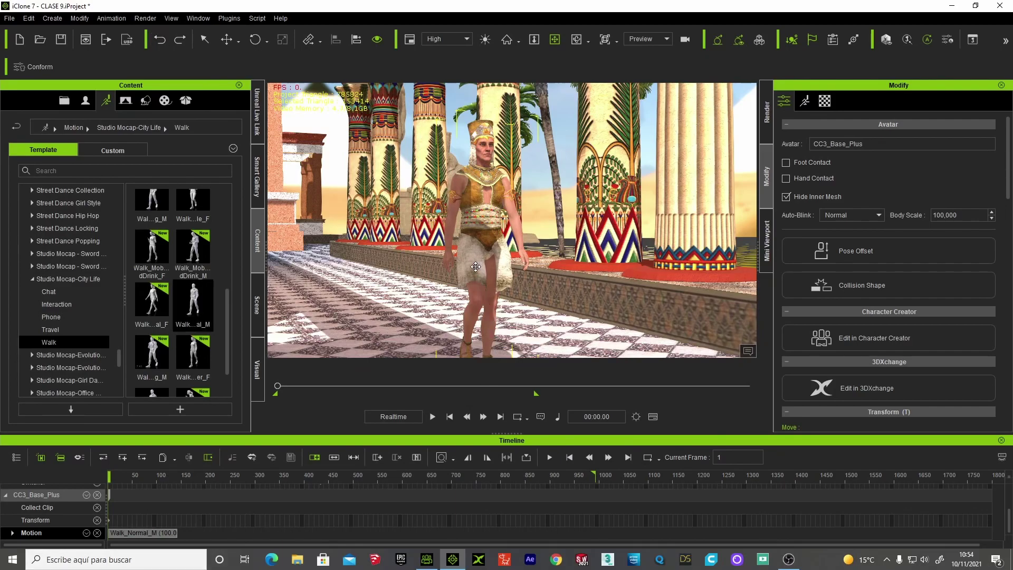
{"action": "scroll", "coordinate": [479, 240], "scroll_direction": "up", "scroll_amount": 3}
{"action": "middle_click_drag", "start_coordinate": [479, 240], "coordinate": [474, 311]}
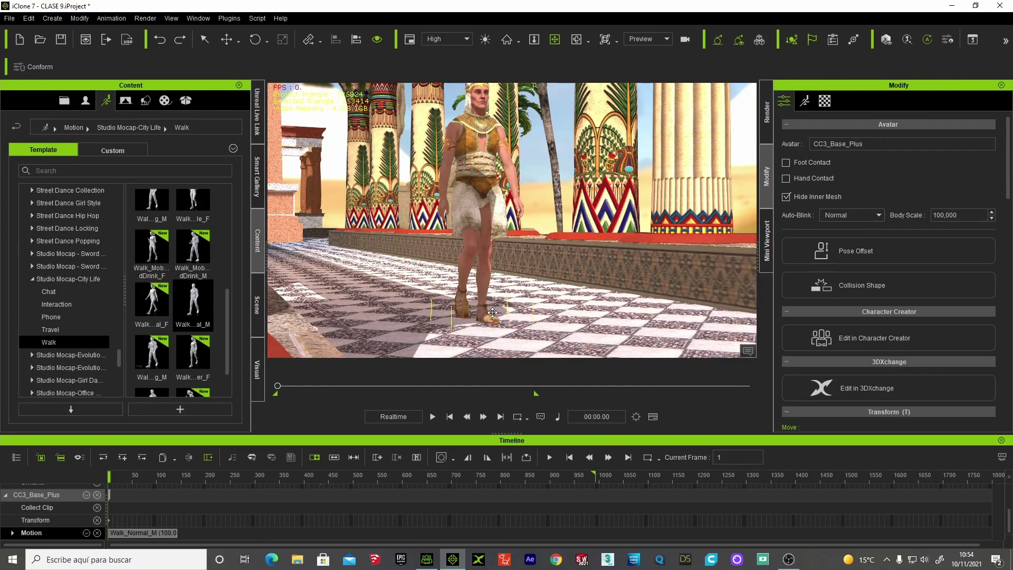
Play the restored walk, then bring the playhead back to frame 1
{"action": "left_click", "coordinate": [432, 416]}
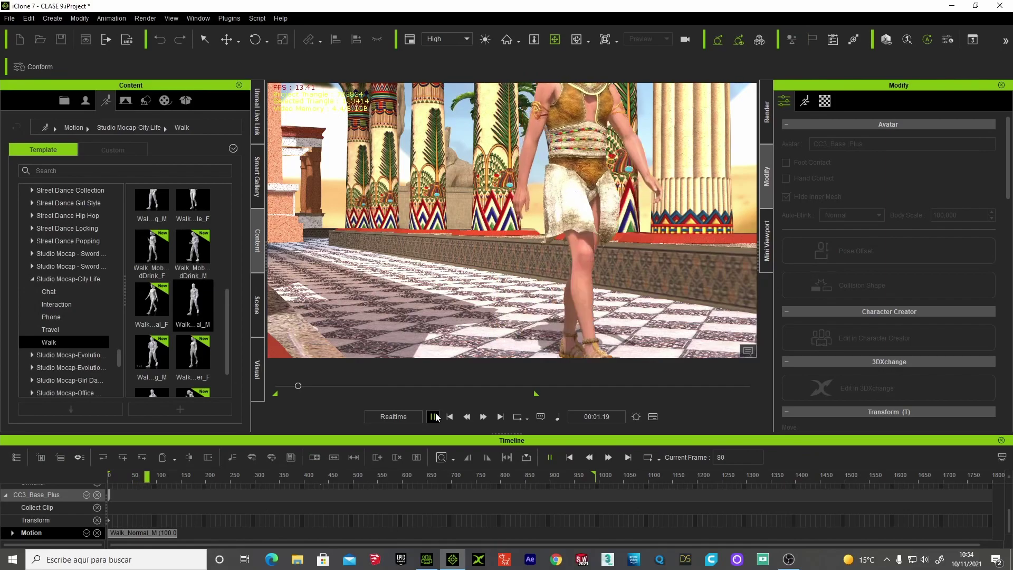
{"action": "key", "text": "space"}
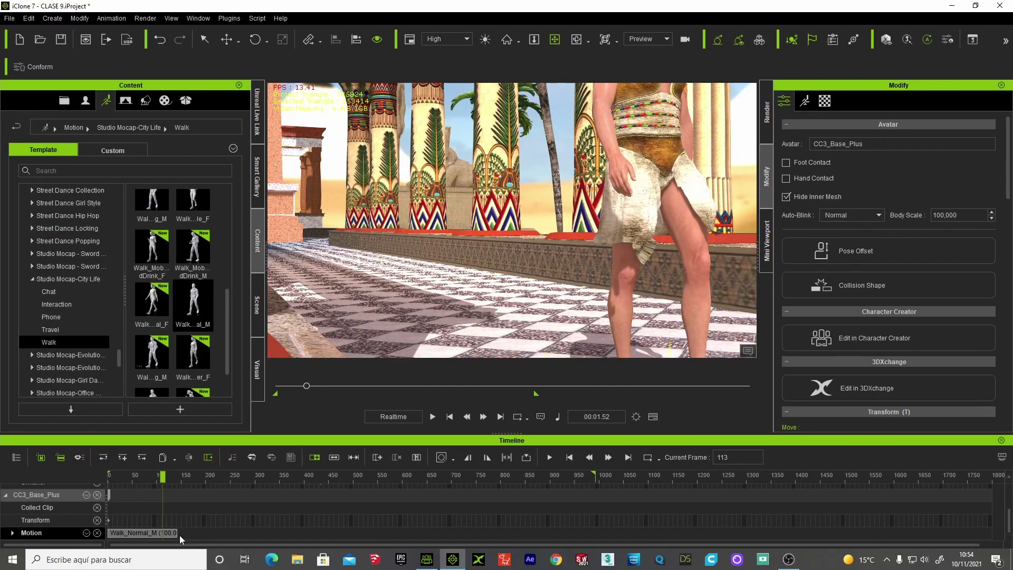
{"action": "left_click", "coordinate": [123, 474]}
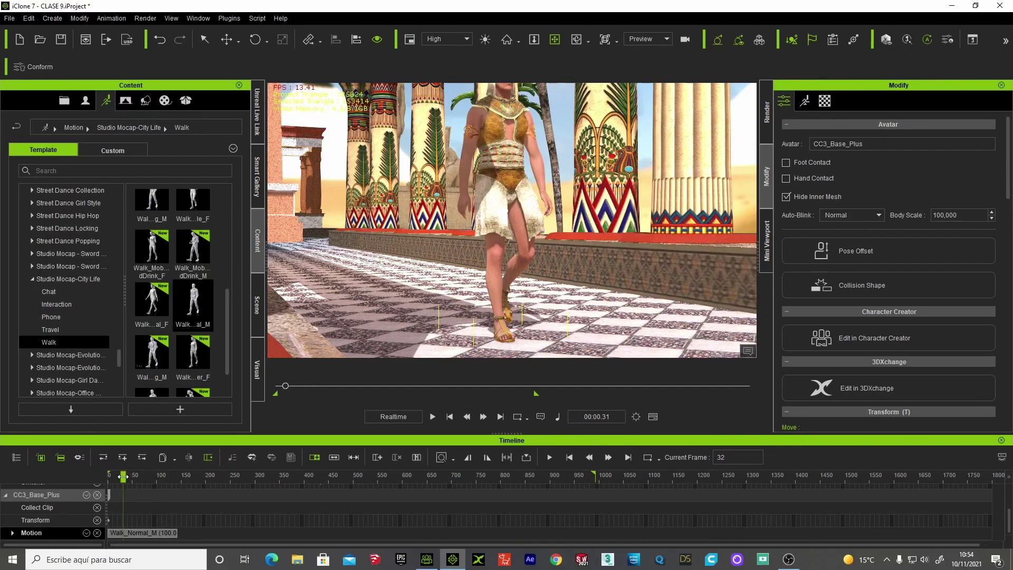
{"action": "left_click_drag", "start_coordinate": [123, 476], "coordinate": [110, 476]}
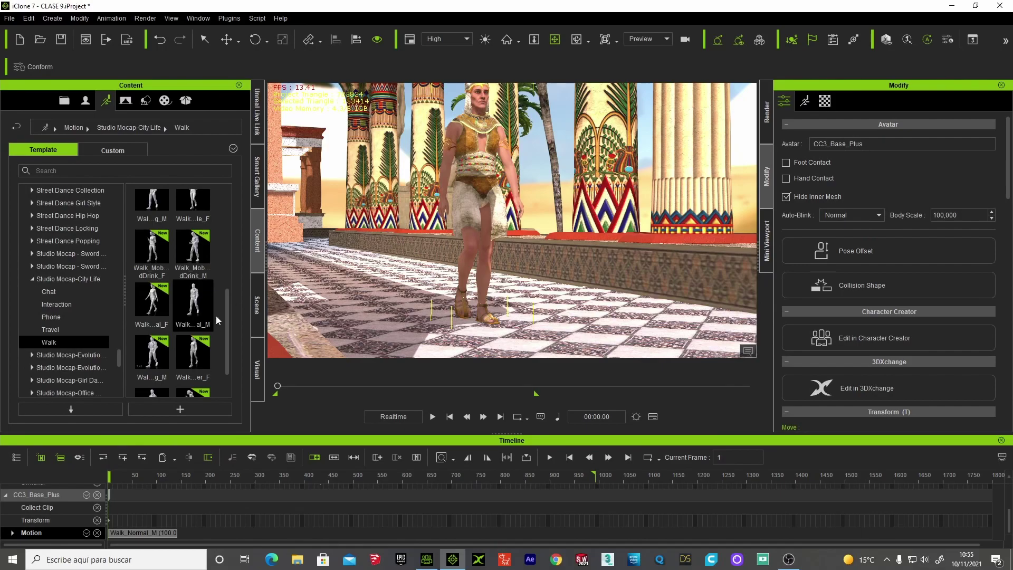
{"action": "mouse_move", "coordinate": [193, 300]}
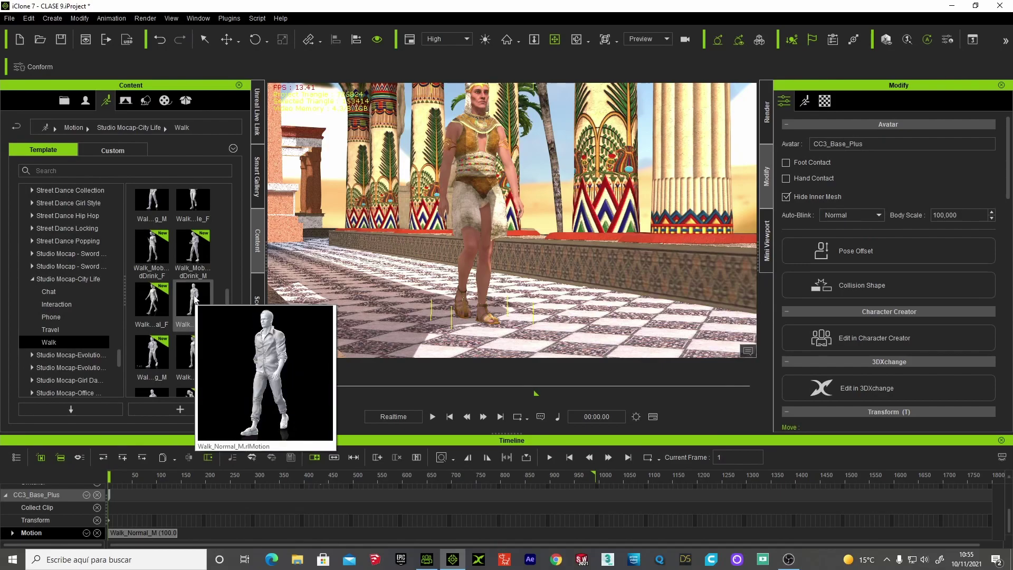
At frame 200, add a second Walk_Normal_M clip and butt it against the first
{"action": "left_click", "coordinate": [432, 417]}
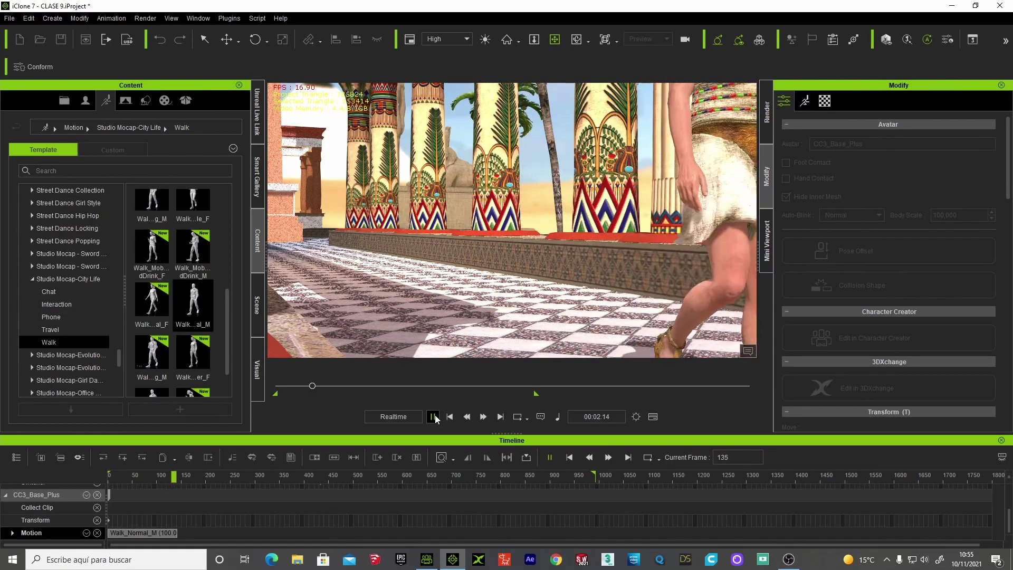
{"action": "left_click", "coordinate": [433, 416]}
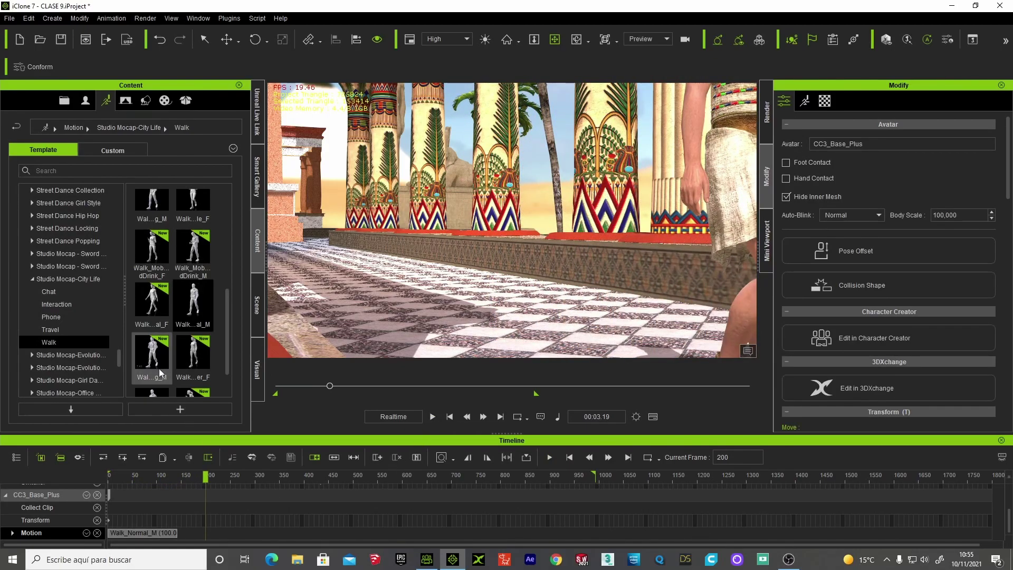
{"action": "left_click", "coordinate": [85, 410]}
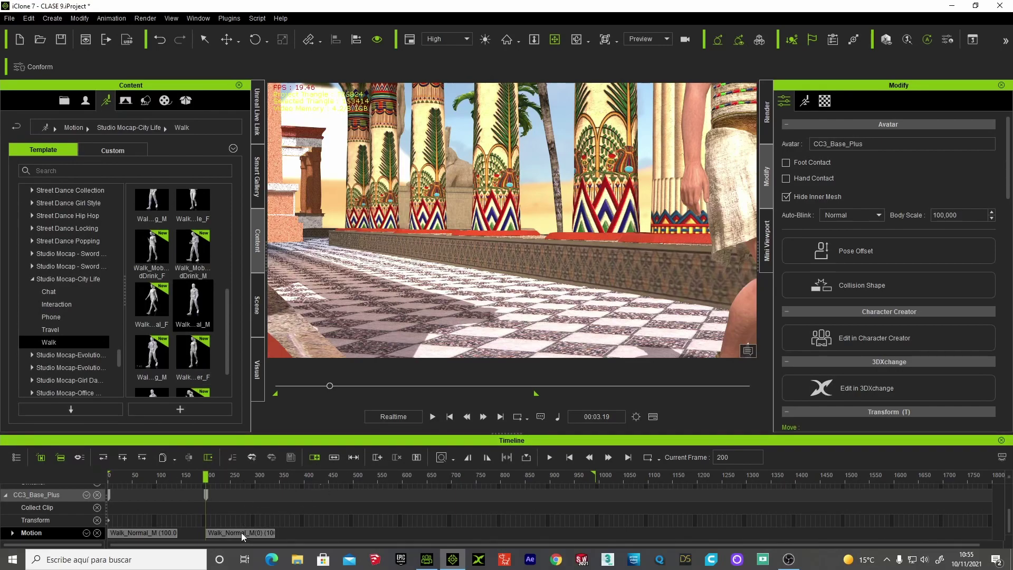
{"action": "left_click_drag", "start_coordinate": [240, 531], "coordinate": [212, 533]}
Play across both walk clips from frame 54, then orbit the view toward the column bases
{"action": "left_click", "coordinate": [134, 480]}
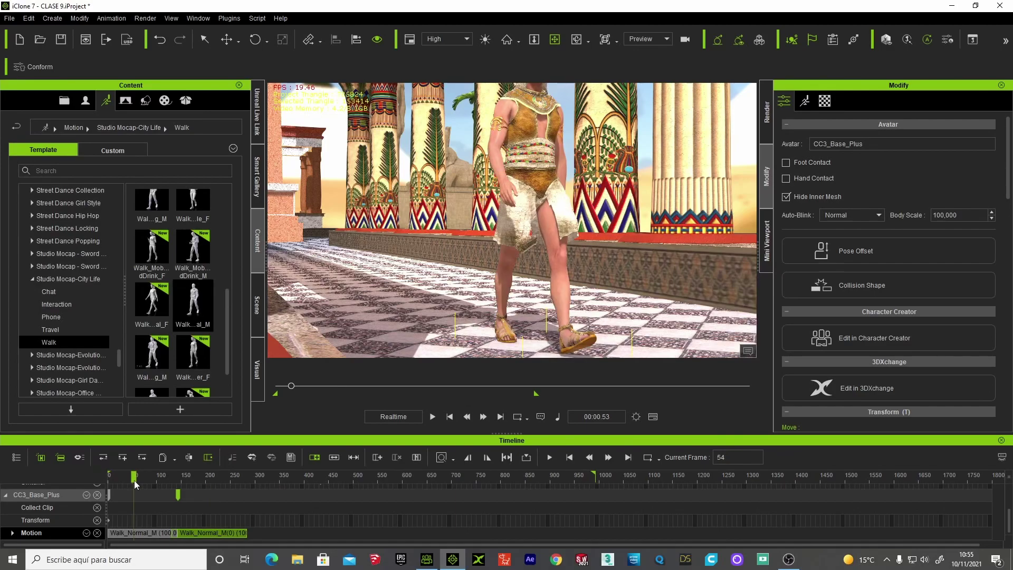
{"action": "left_click", "coordinate": [433, 417]}
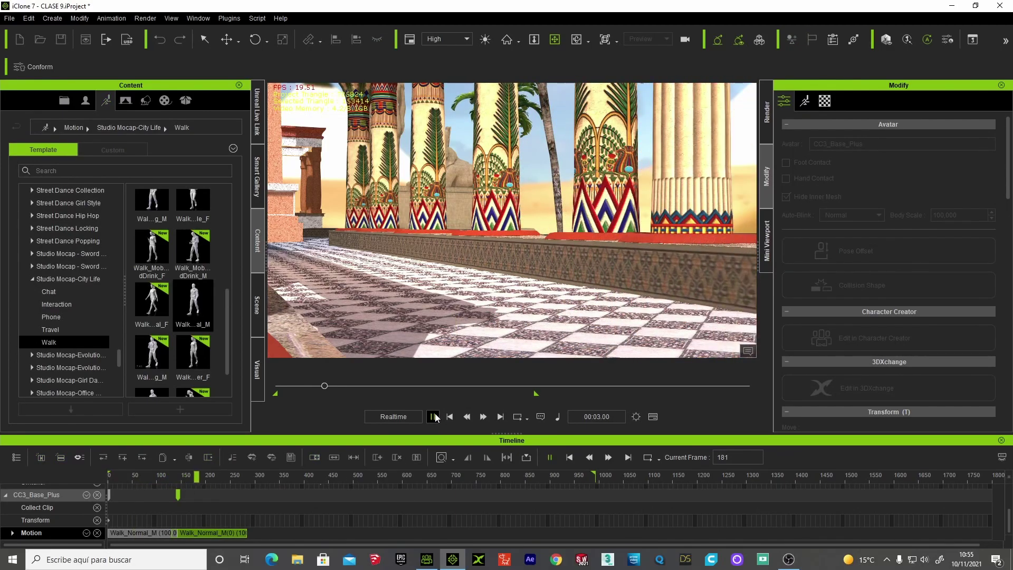
{"action": "left_click", "coordinate": [433, 417]}
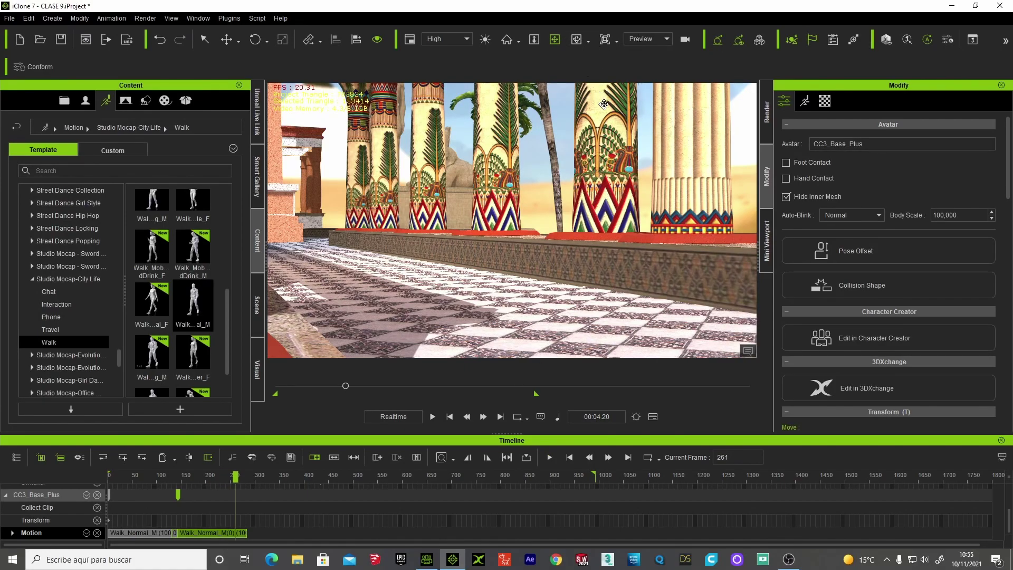
{"action": "left_click", "coordinate": [576, 39]}
{"action": "mouse_move", "coordinate": [671, 209]}
{"action": "left_mouse_down"}
{"action": "mouse_move", "coordinate": [603, 214]}
{"action": "mouse_move", "coordinate": [614, 198]}
{"action": "left_mouse_up"}
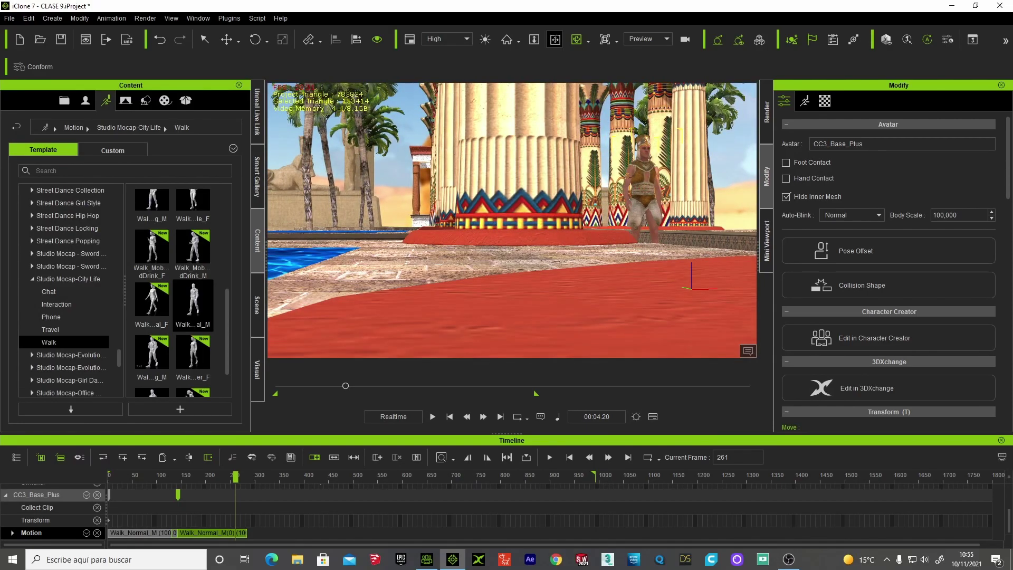
{"action": "left_click", "coordinate": [555, 40]}
Reframe the colonnade, preview the two-clip walk, and park the playhead at frame 283
{"action": "mouse_move", "coordinate": [654, 172]}
{"action": "left_mouse_down"}
{"action": "mouse_move", "coordinate": [491, 258]}
{"action": "mouse_move", "coordinate": [560, 233]}
{"action": "left_mouse_up"}
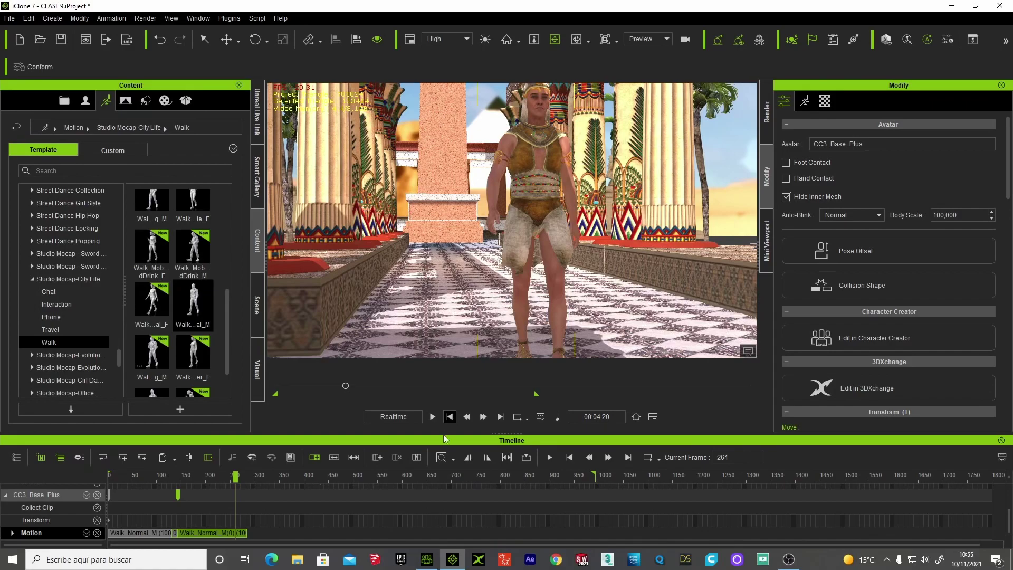
{"action": "left_click", "coordinate": [433, 417]}
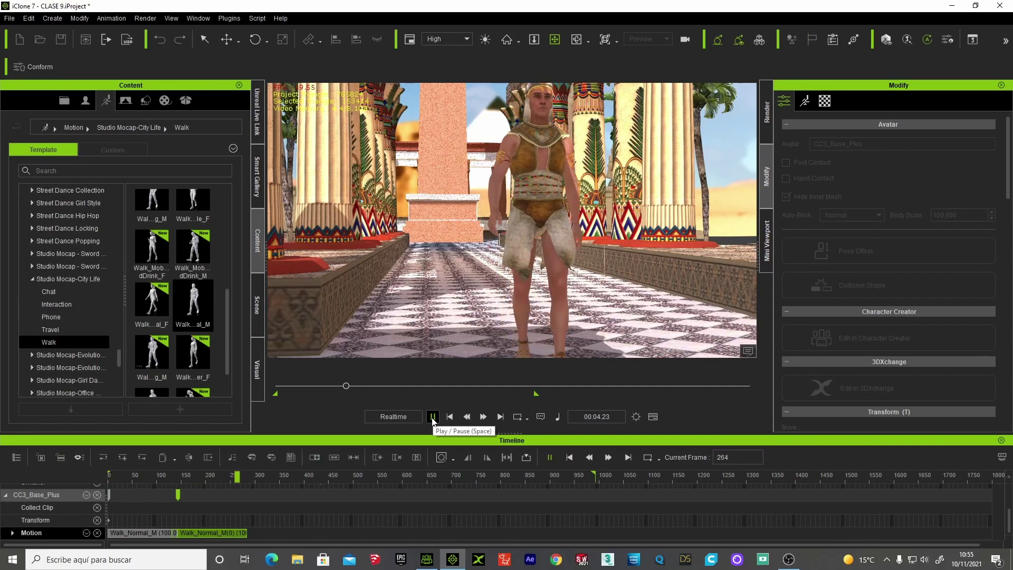
{"action": "left_click", "coordinate": [433, 417]}
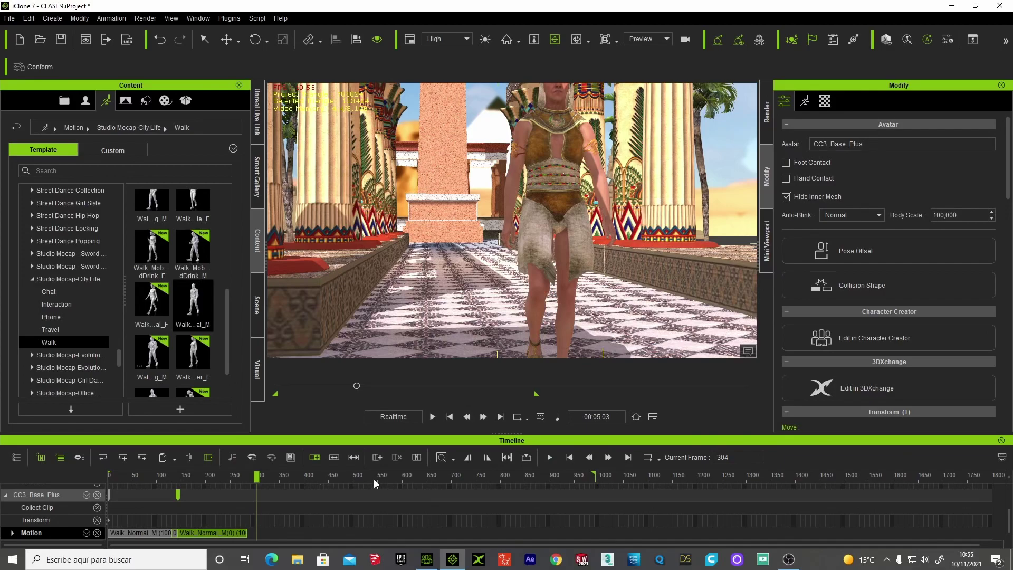
{"action": "left_click_drag", "start_coordinate": [257, 477], "coordinate": [131, 492]}
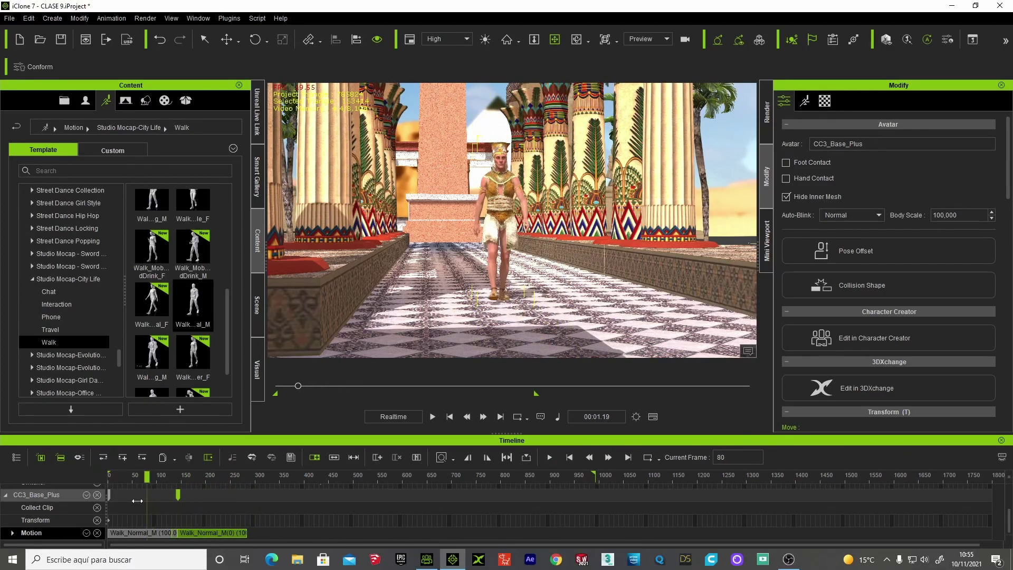
{"action": "left_click", "coordinate": [432, 417]}
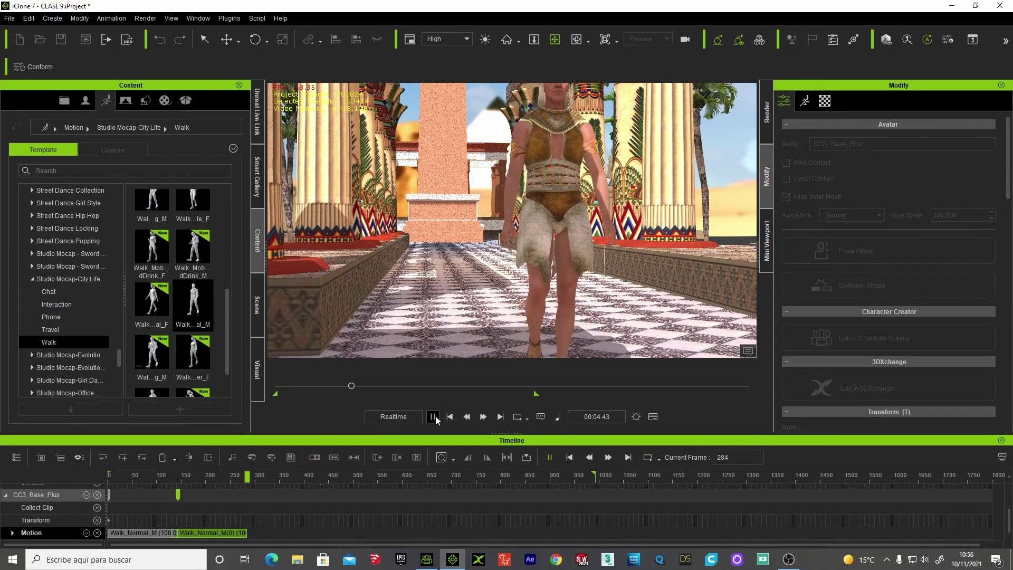
{"action": "left_click", "coordinate": [432, 417]}
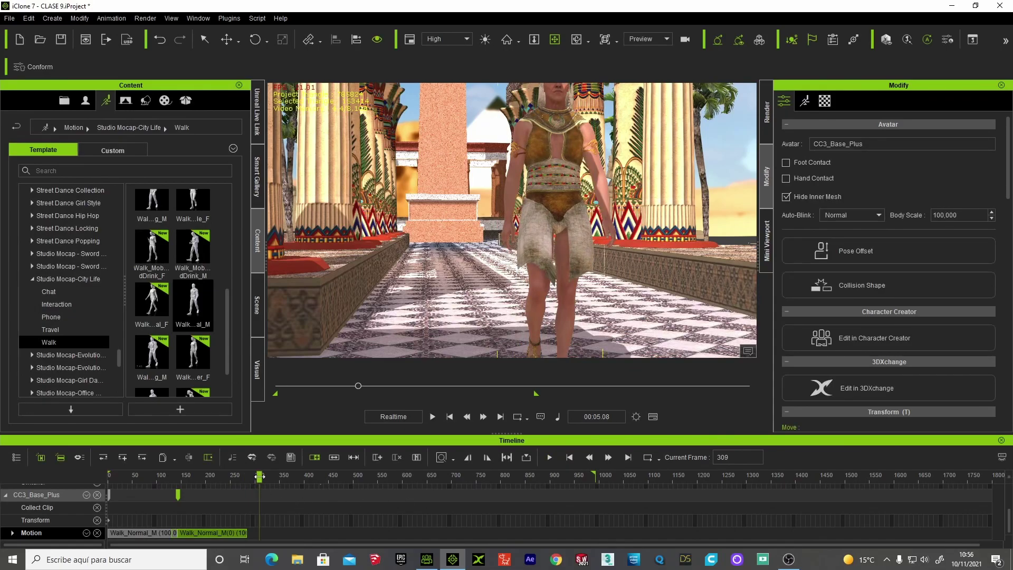
{"action": "left_click_drag", "start_coordinate": [255, 477], "coordinate": [246, 476]}
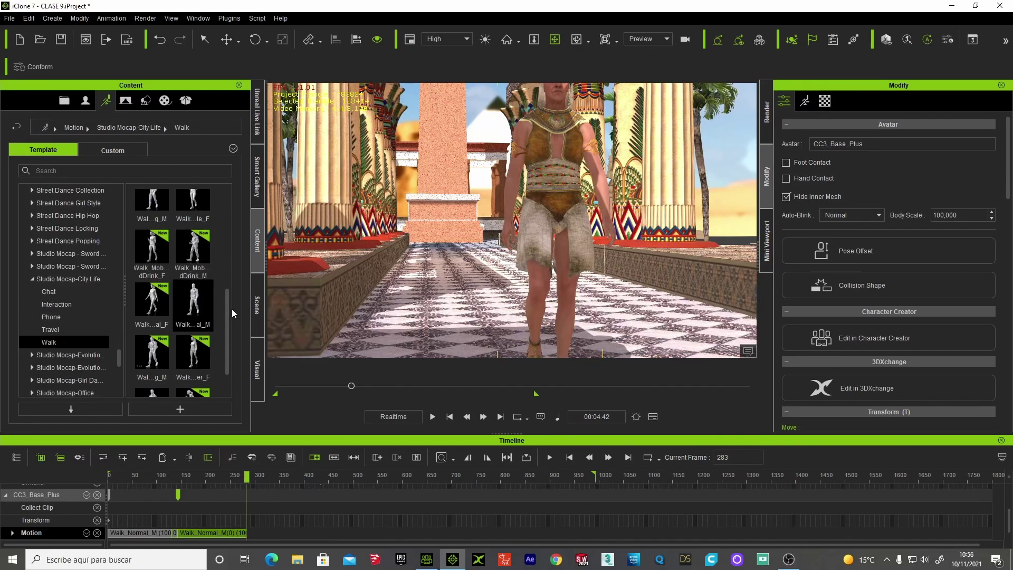
Append two more Walk_Normal_M clips at the walk's end, dismissing the no-character-picked warning
{"action": "left_click", "coordinate": [195, 301]}
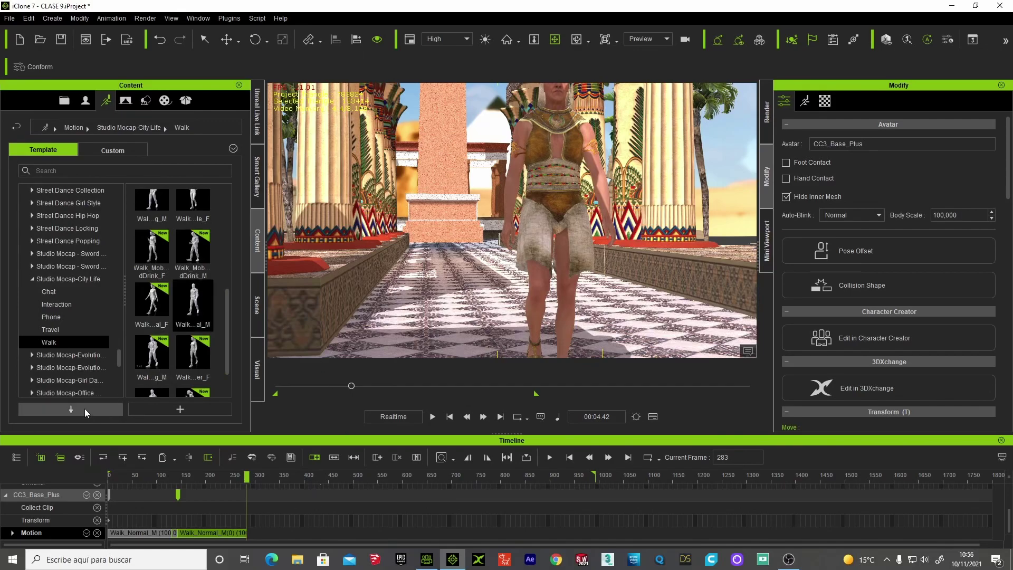
{"action": "left_click", "coordinate": [84, 408]}
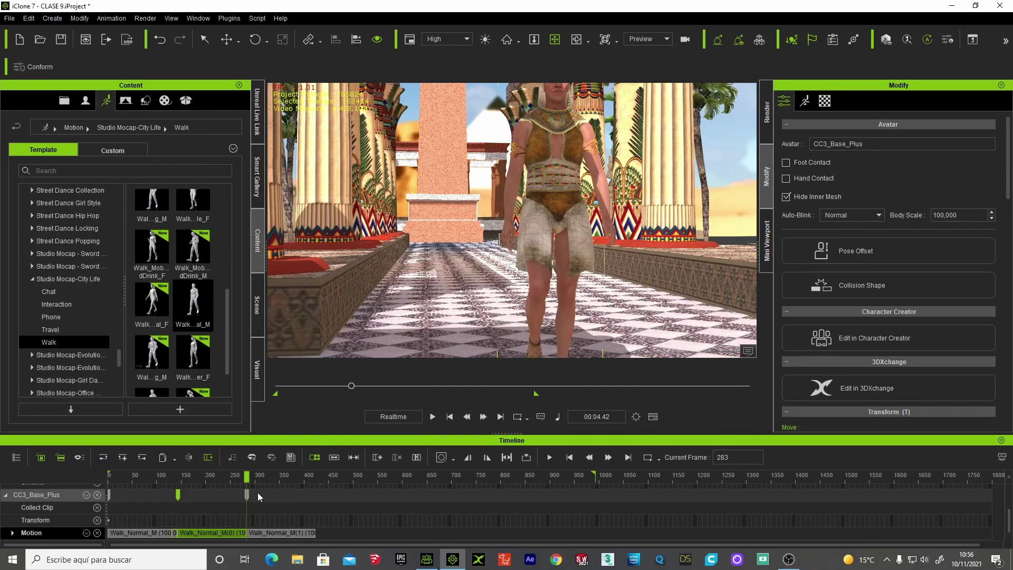
{"action": "mouse_move", "coordinate": [249, 494]}
{"action": "left_mouse_down"}
{"action": "mouse_move", "coordinate": [320, 491]}
{"action": "mouse_move", "coordinate": [316, 478]}
{"action": "left_mouse_up"}
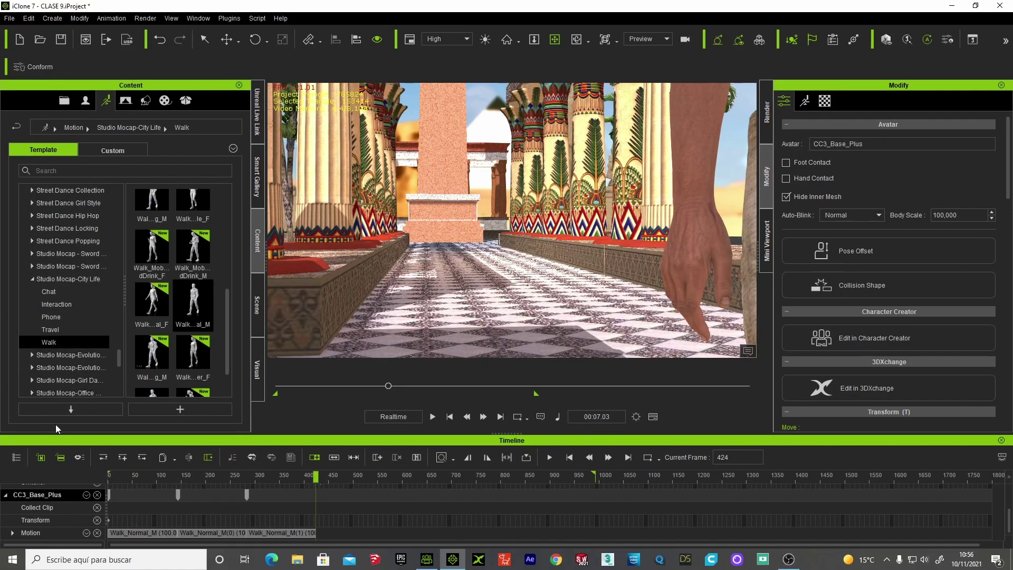
{"action": "left_click", "coordinate": [72, 412]}
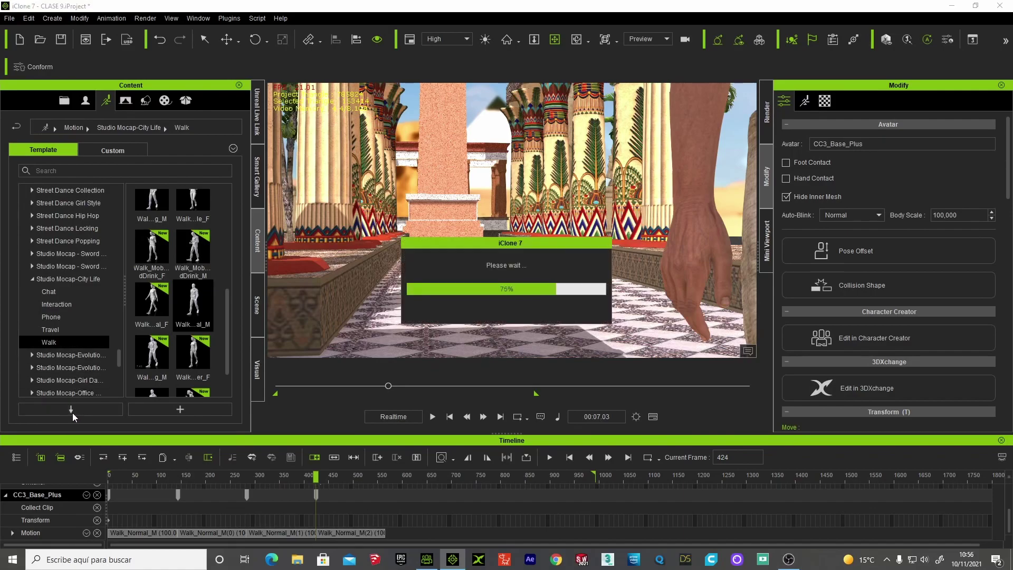
{"action": "left_click", "coordinate": [387, 486]}
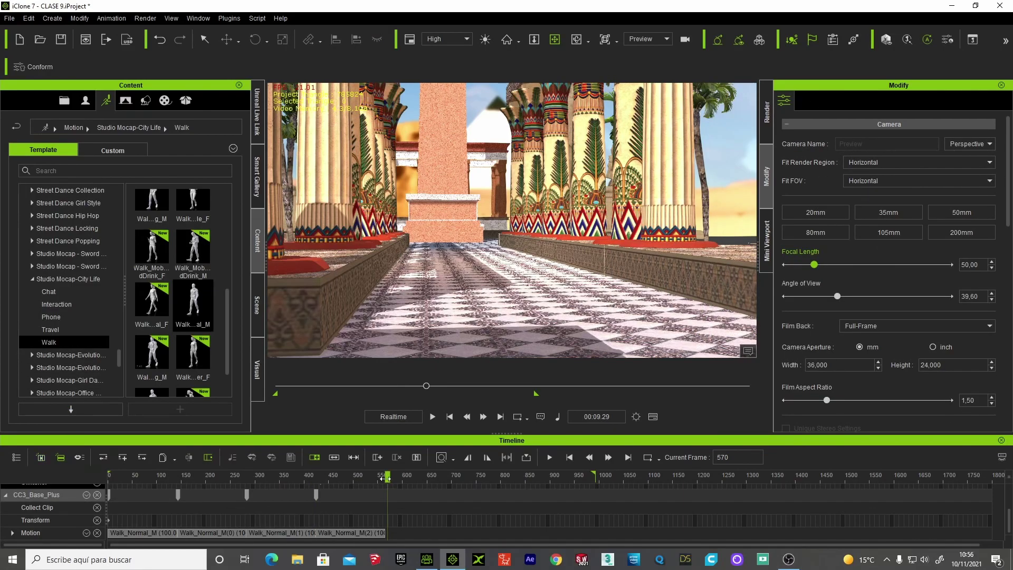
{"action": "left_click_drag", "start_coordinate": [383, 478], "coordinate": [385, 478]}
{"action": "left_click", "coordinate": [82, 406]}
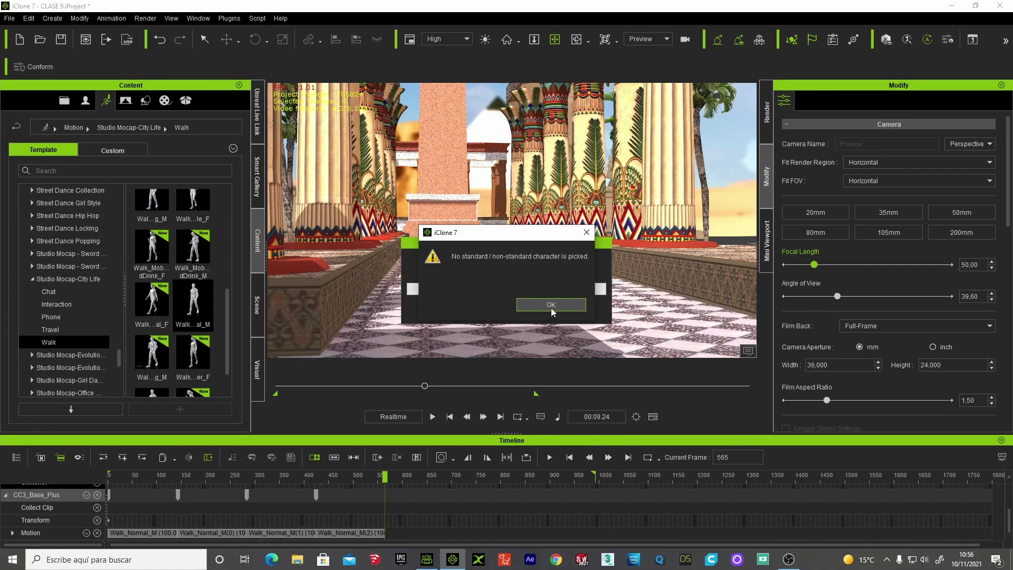
{"action": "left_click", "coordinate": [552, 310]}
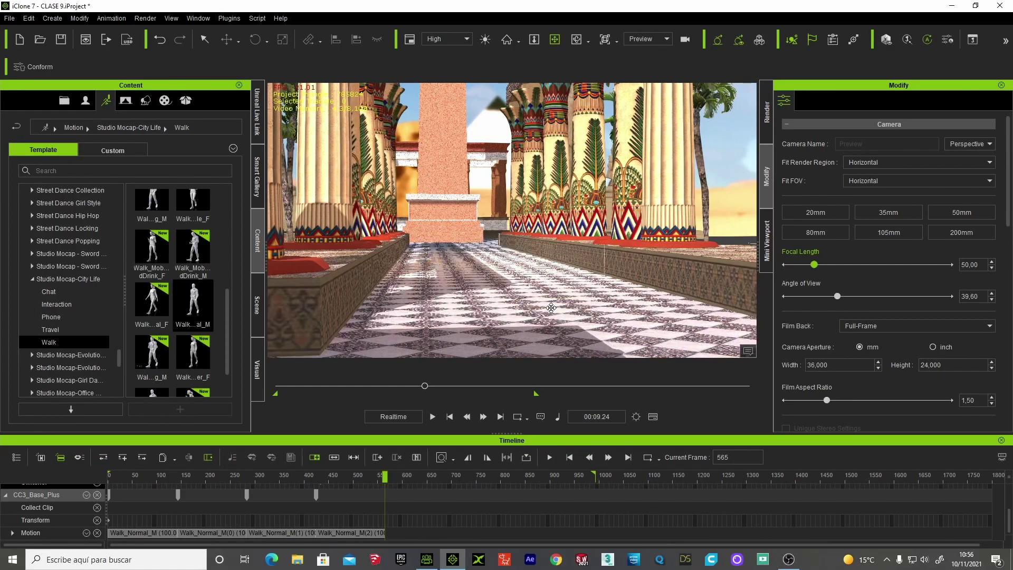
Reselect the character and append three more Walk_Normal_M clips, reaching about frame 975
{"action": "left_click", "coordinate": [197, 317]}
{"action": "key", "text": "z"}
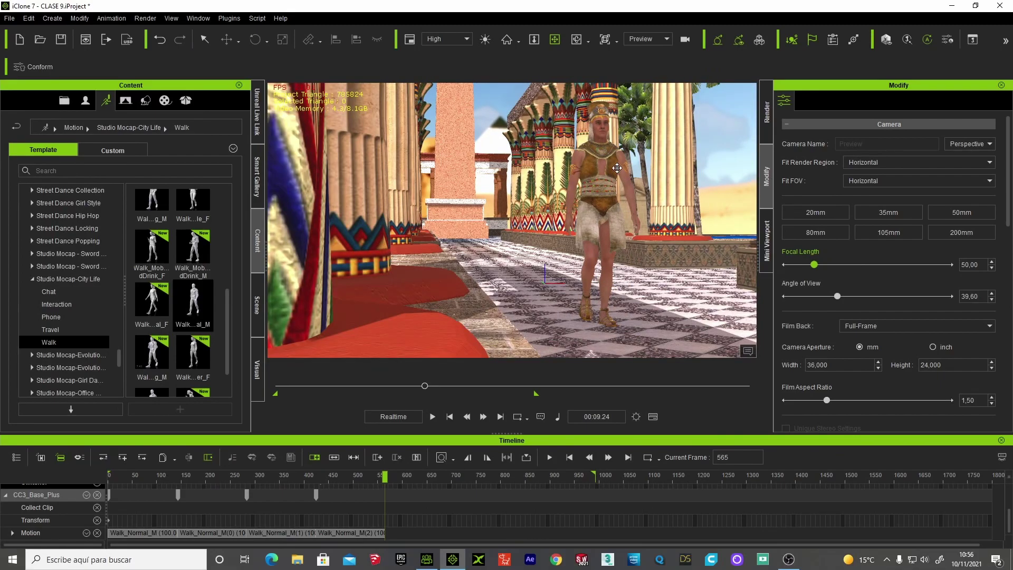
{"action": "left_click", "coordinate": [605, 163]}
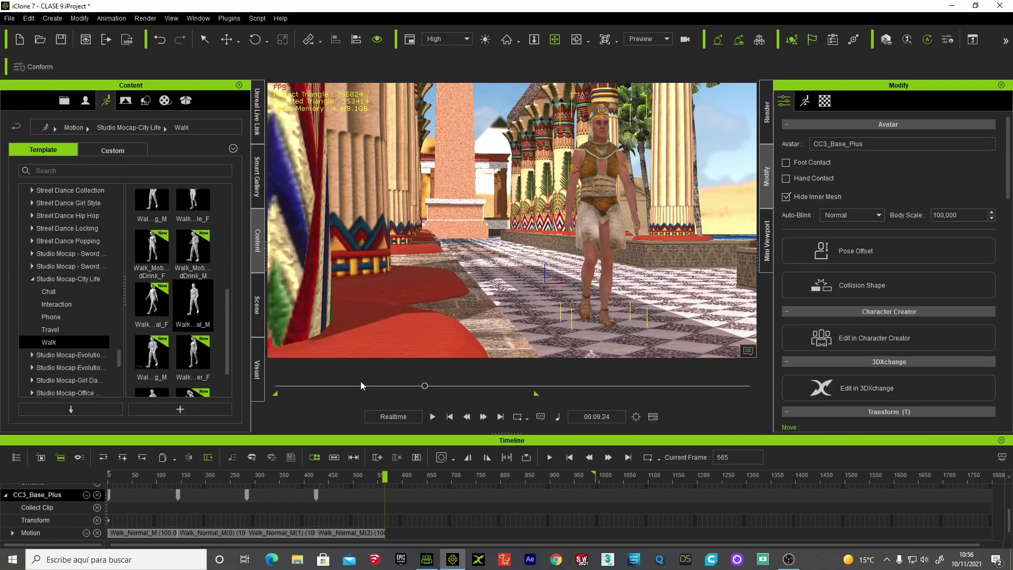
{"action": "double_click", "coordinate": [200, 299]}
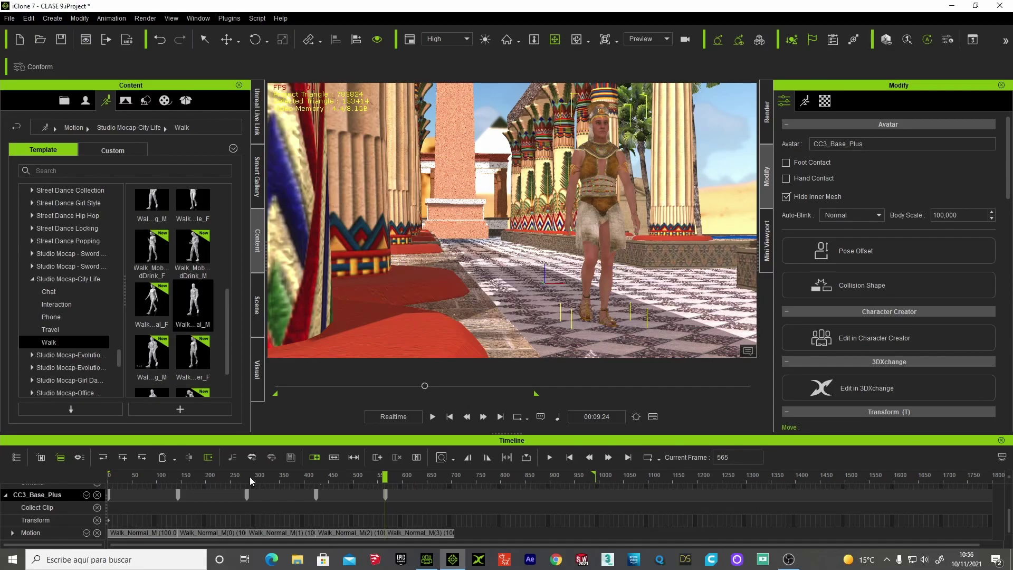
{"action": "left_click_drag", "start_coordinate": [385, 477], "coordinate": [453, 469]}
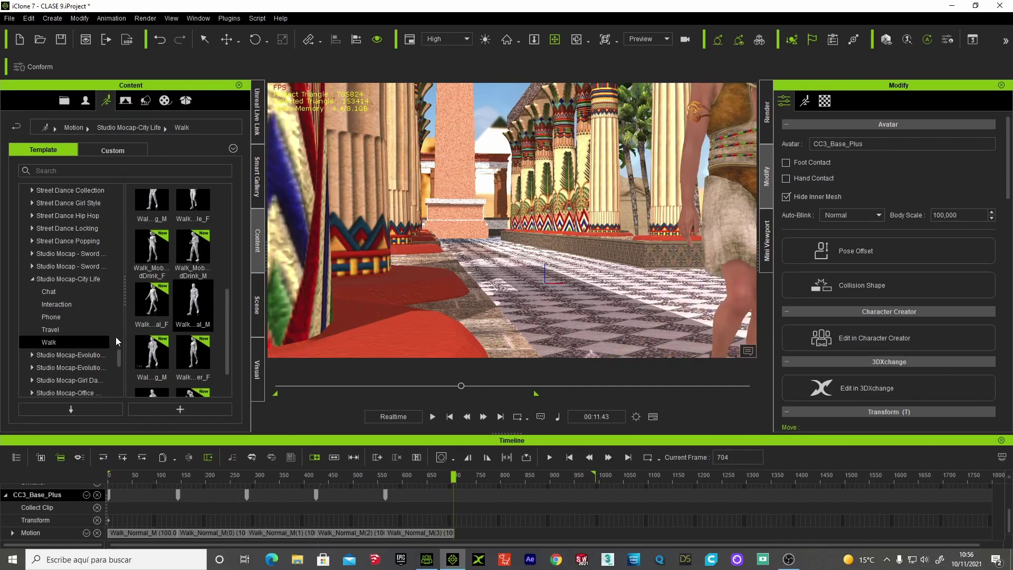
{"action": "left_click", "coordinate": [68, 405]}
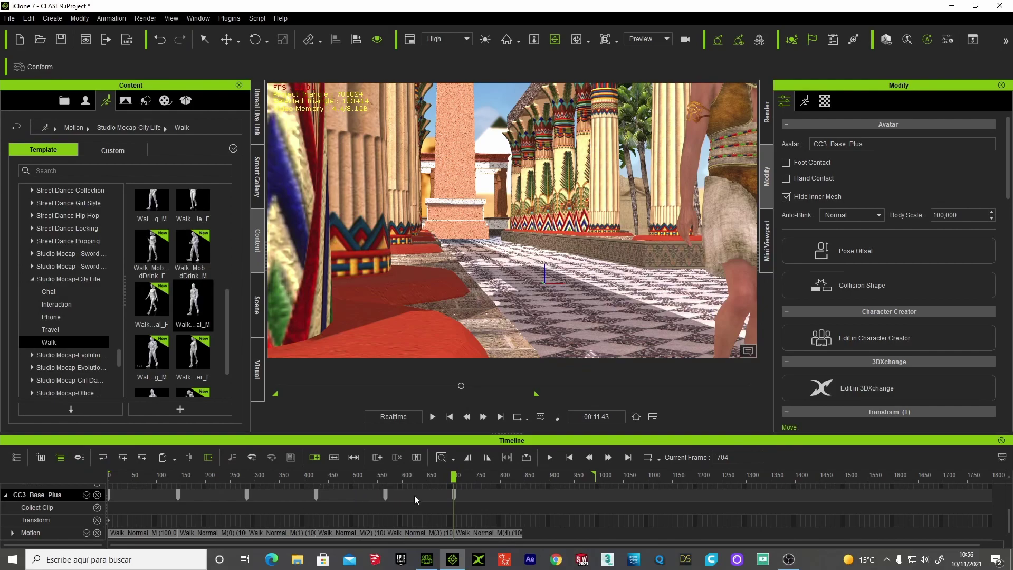
{"action": "left_click_drag", "start_coordinate": [453, 479], "coordinate": [522, 479]}
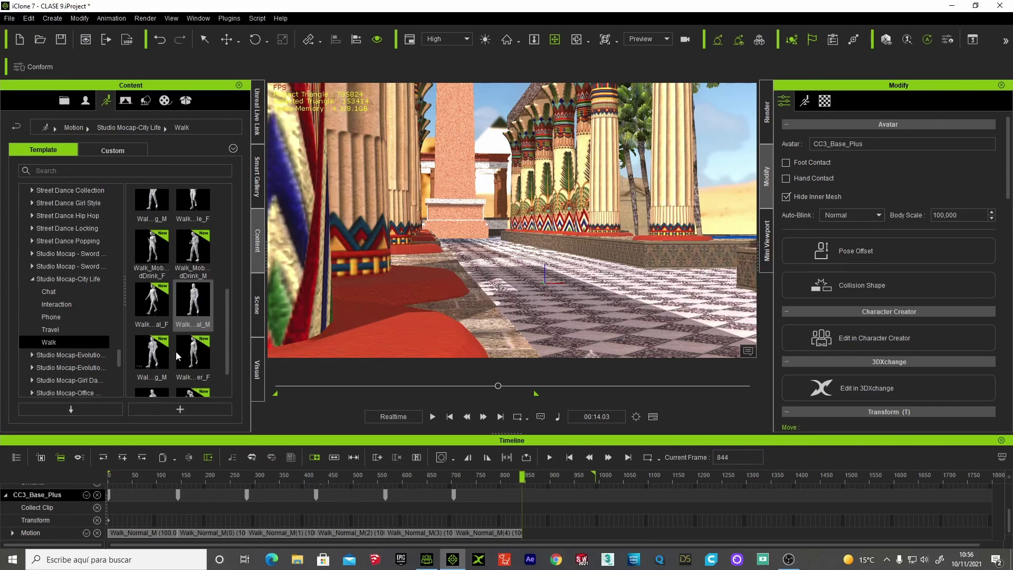
{"action": "left_click", "coordinate": [65, 406]}
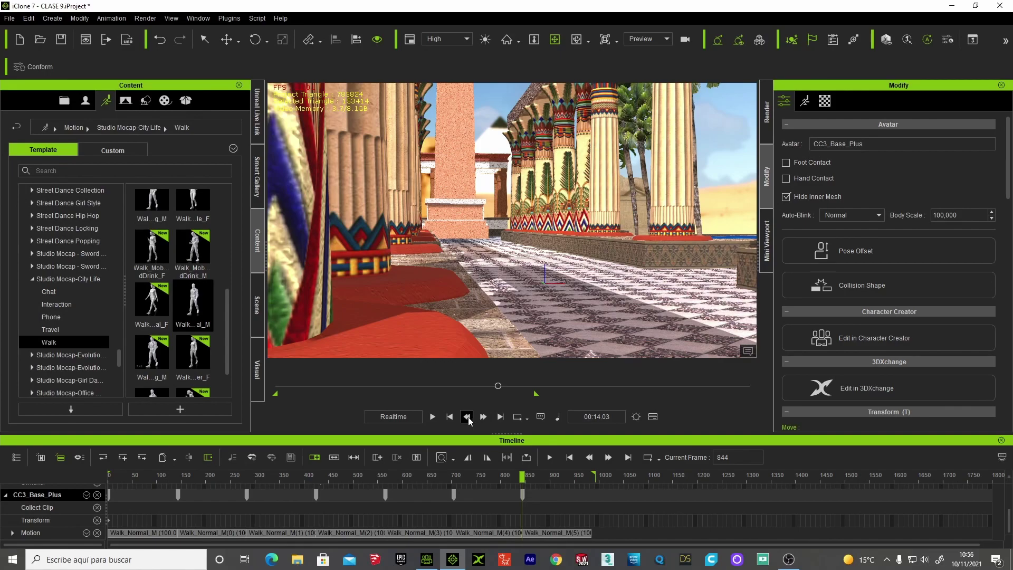
Play the walk from the start through the Switch camera, then select the Walk_Normal_M(5) clip
{"action": "left_click", "coordinate": [450, 416]}
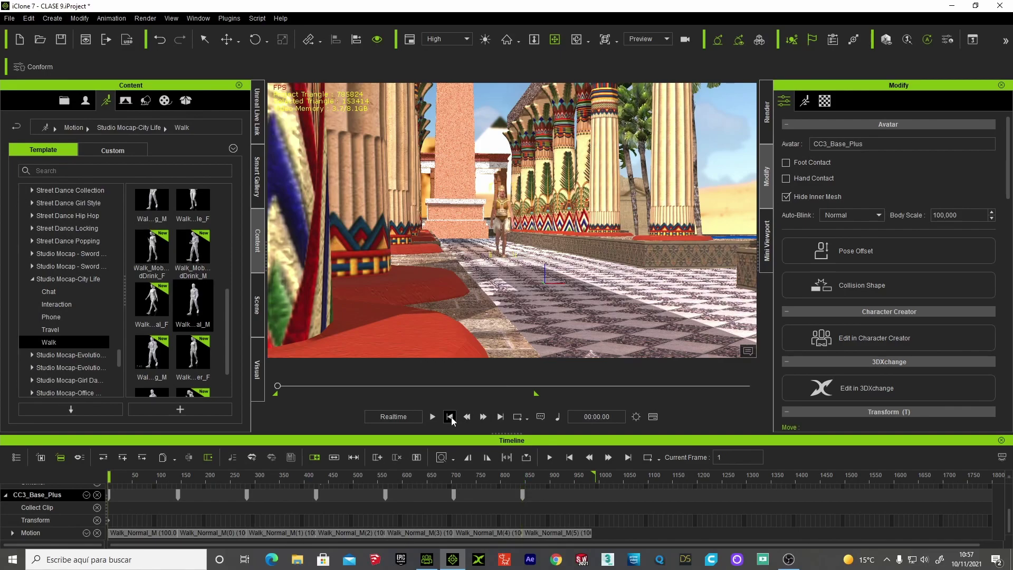
{"action": "left_click", "coordinate": [665, 40]}
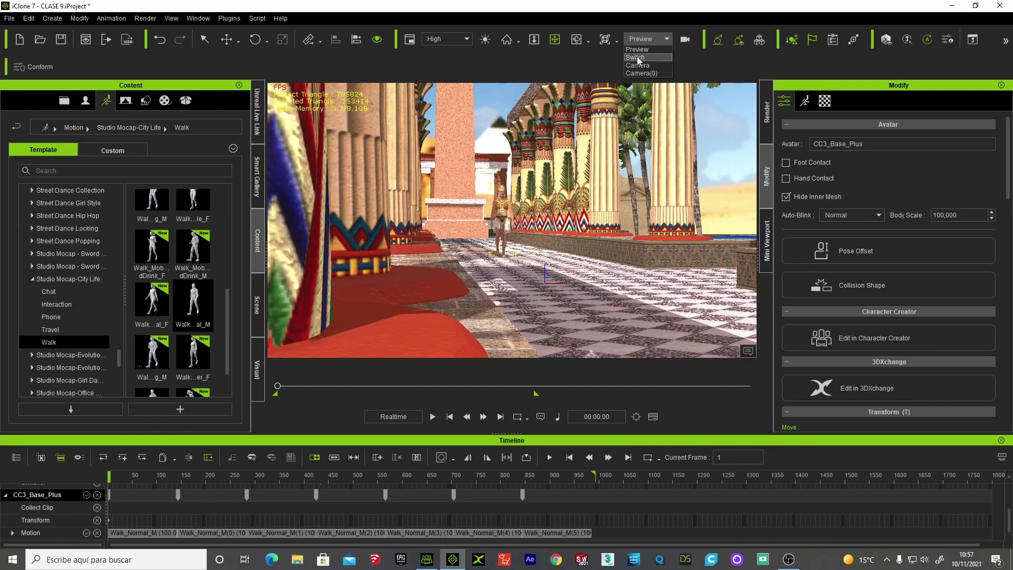
{"action": "left_click", "coordinate": [637, 58]}
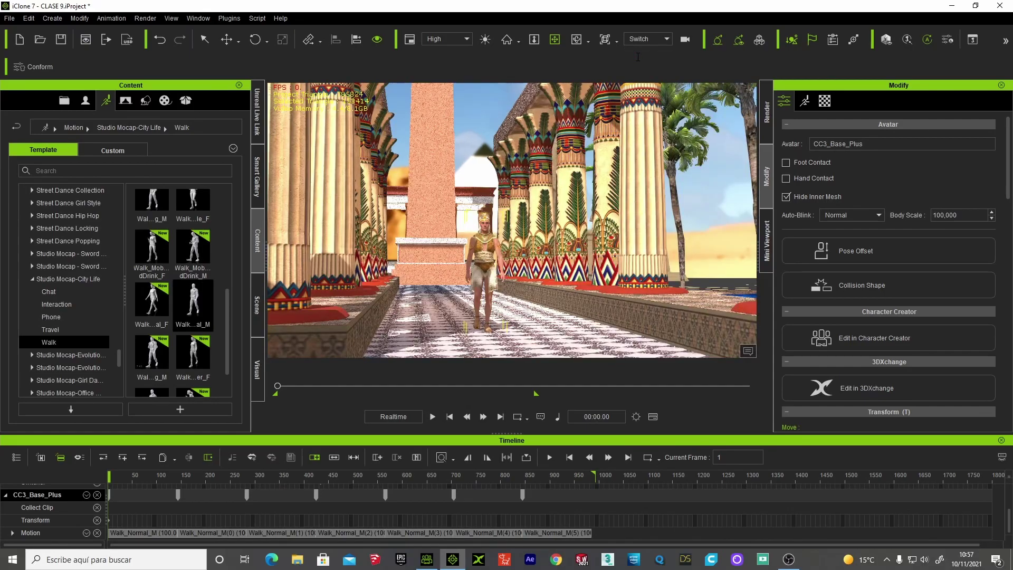
{"action": "left_click", "coordinate": [432, 417]}
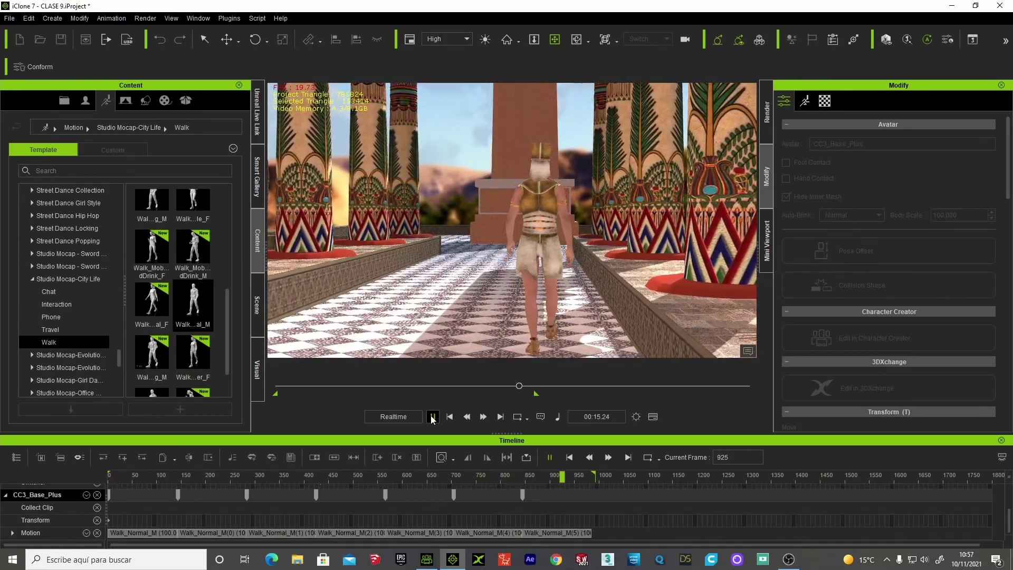
{"action": "left_click", "coordinate": [432, 417]}
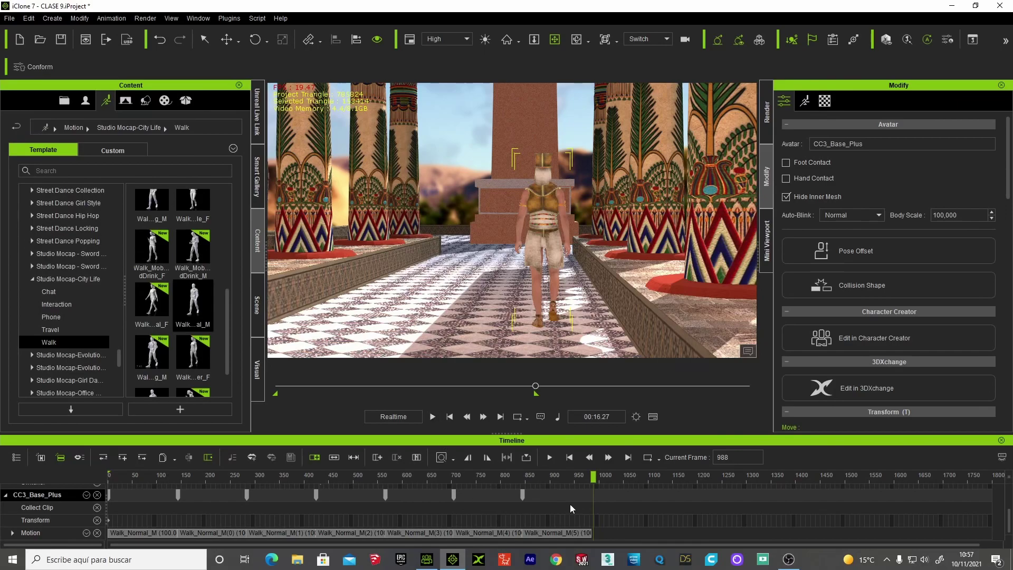
{"action": "left_click", "coordinate": [525, 477]}
{"action": "left_click", "coordinate": [533, 533]}
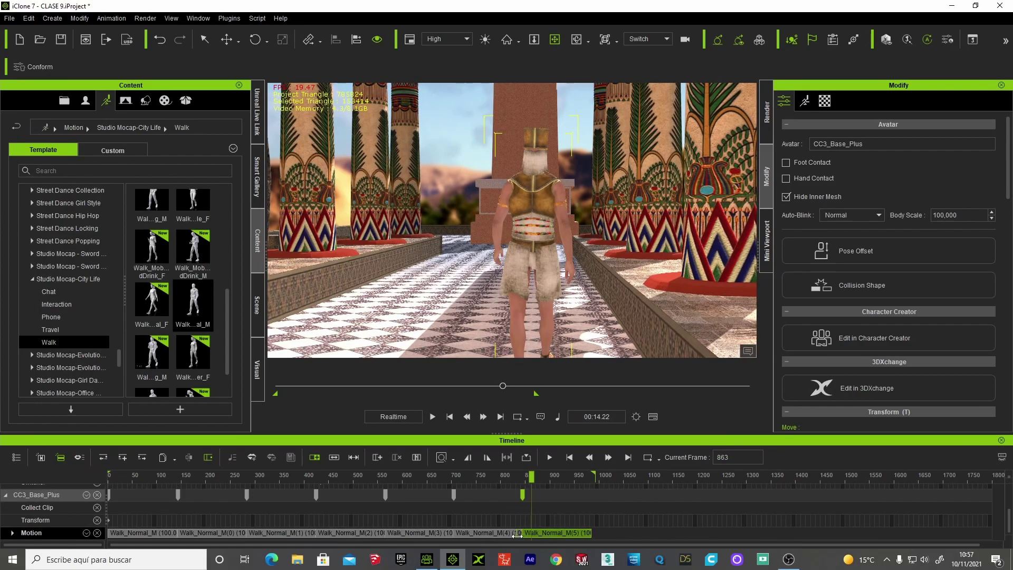
Zoom the timeline in, shift the Walk_Normal_M(4)-to-(5) transition earlier, and preview it
{"action": "left_click", "coordinate": [452, 460]}
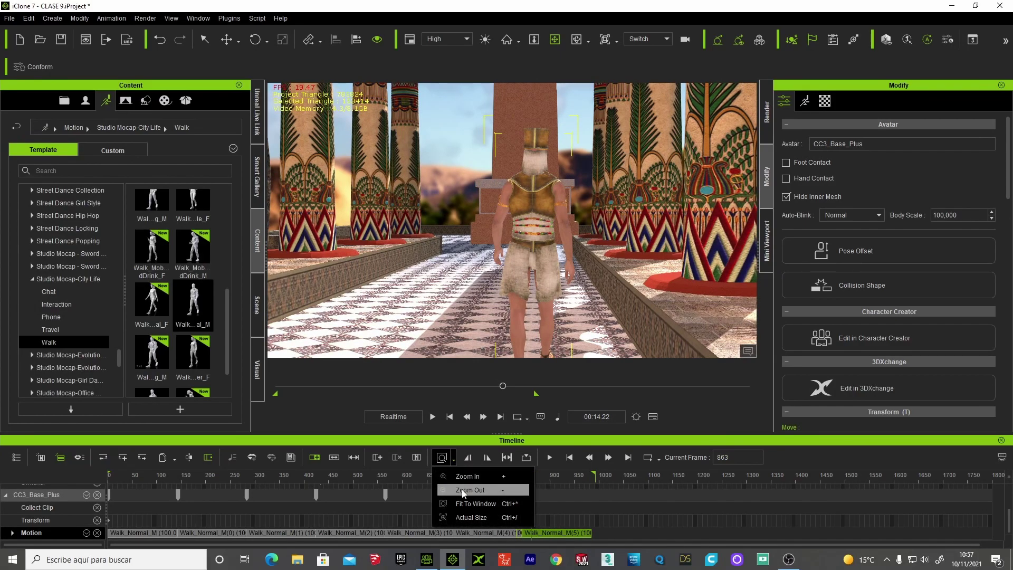
{"action": "left_click", "coordinate": [462, 491]}
{"action": "left_click", "coordinate": [453, 460]}
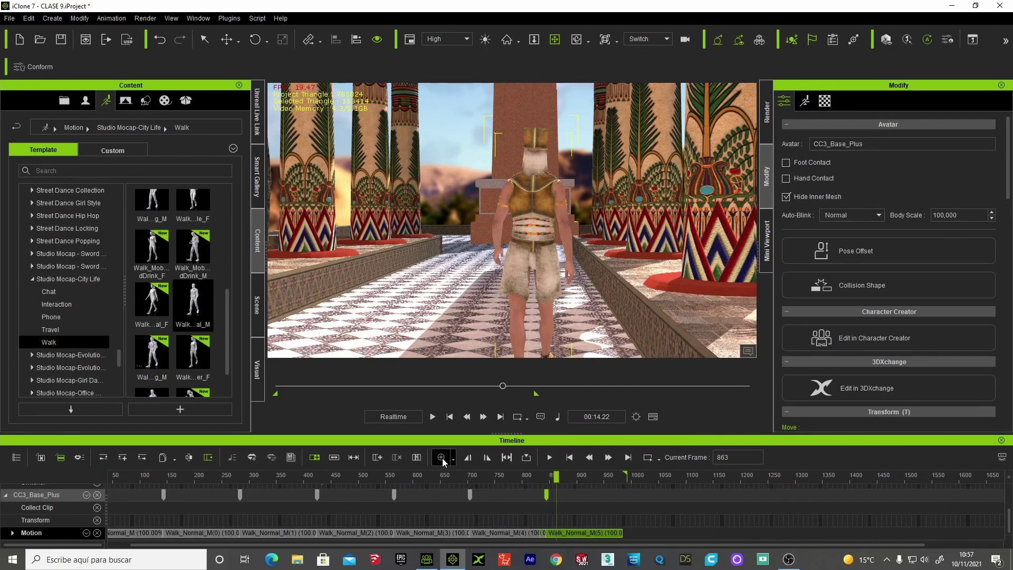
{"action": "left_click", "coordinate": [442, 457]}
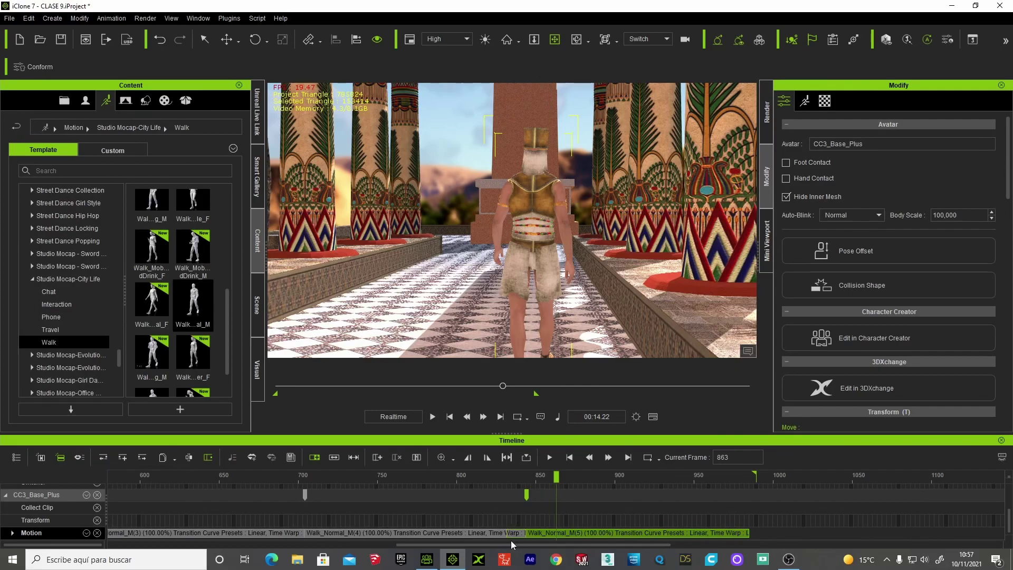
{"action": "left_click", "coordinate": [515, 478]}
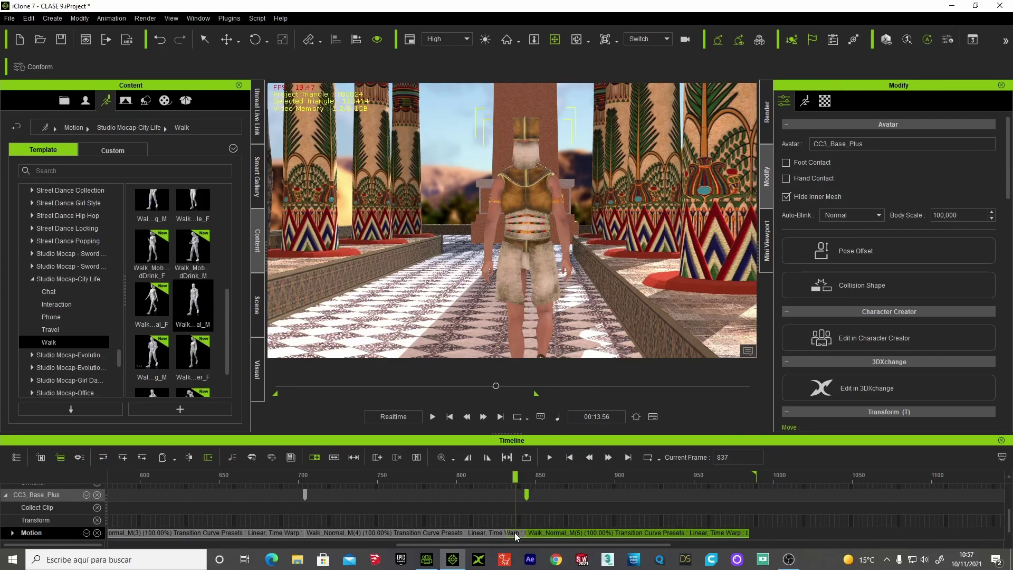
{"action": "left_click", "coordinate": [484, 478]}
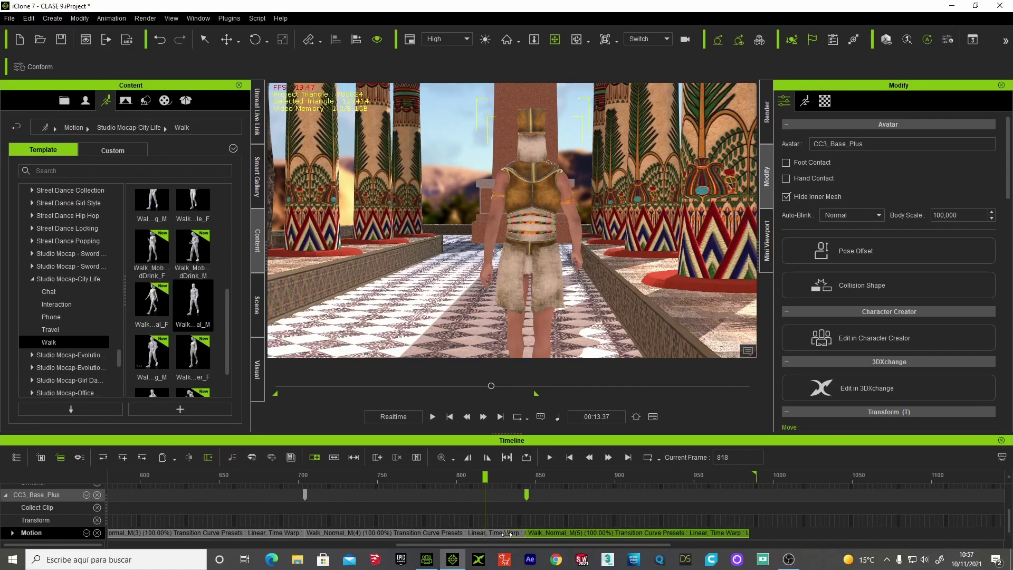
{"action": "left_click_drag", "start_coordinate": [507, 534], "coordinate": [463, 534]}
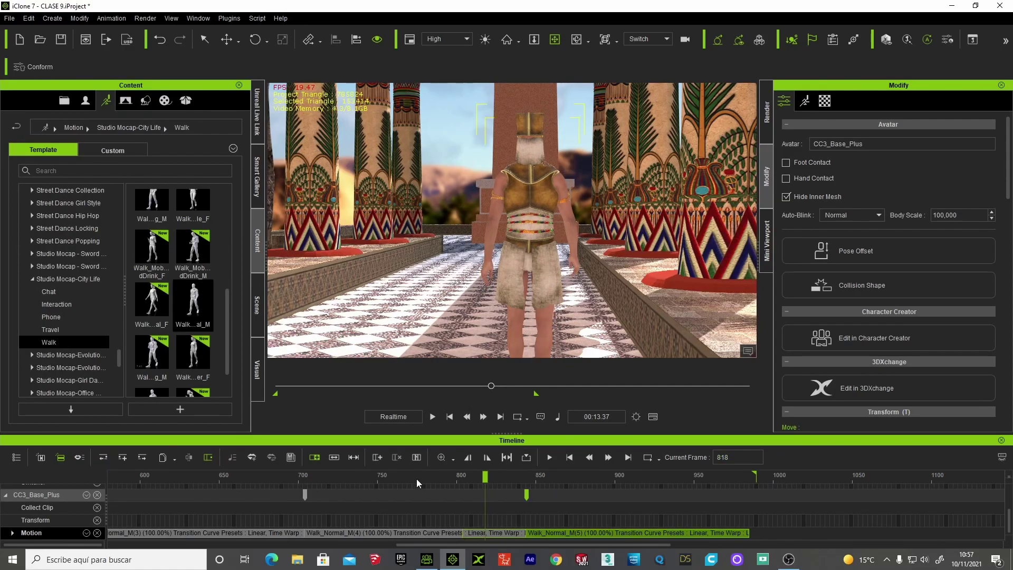
{"action": "left_click", "coordinate": [432, 417]}
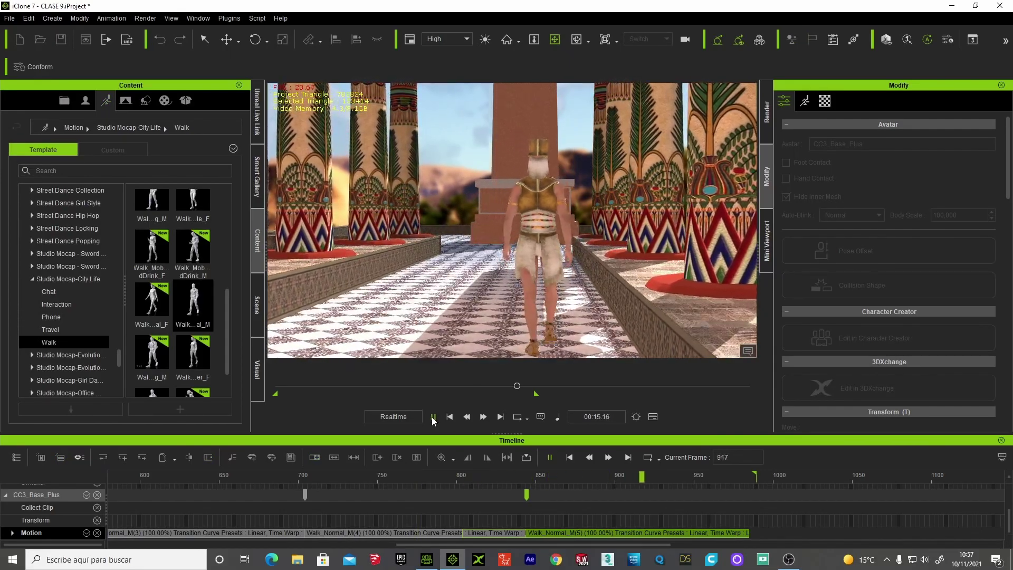
{"action": "left_click", "coordinate": [432, 417]}
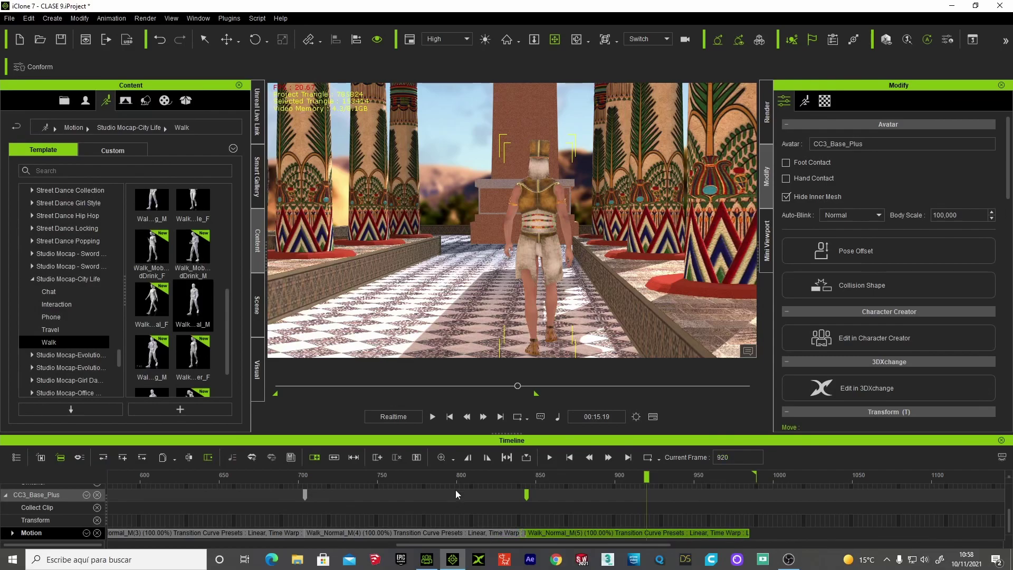
Replay from frame 794, nudge the M(4)/M(5) boundary, and review through frame 988
{"action": "left_click", "coordinate": [448, 477]}
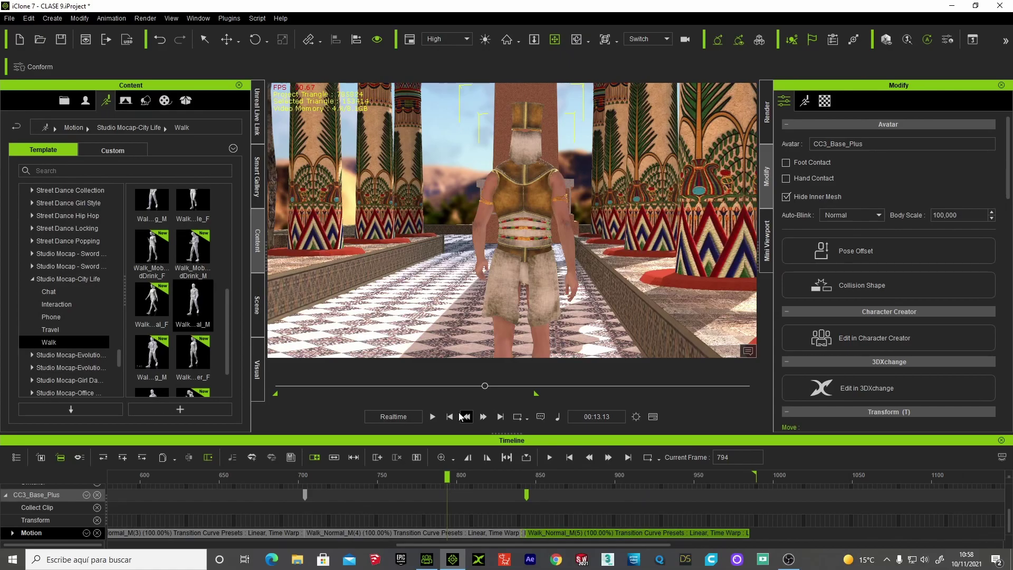
{"action": "left_click", "coordinate": [432, 416]}
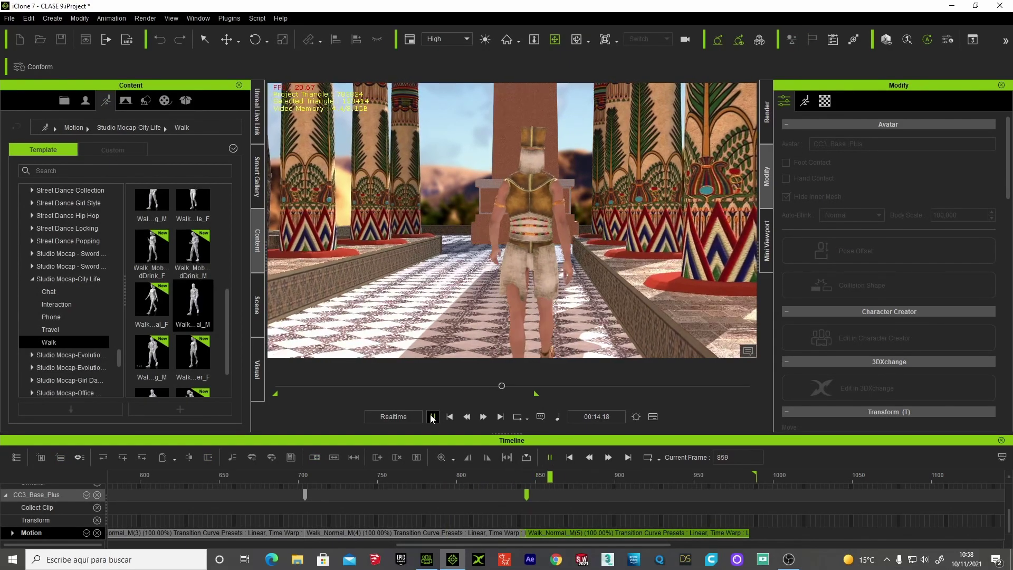
{"action": "left_click", "coordinate": [432, 417]}
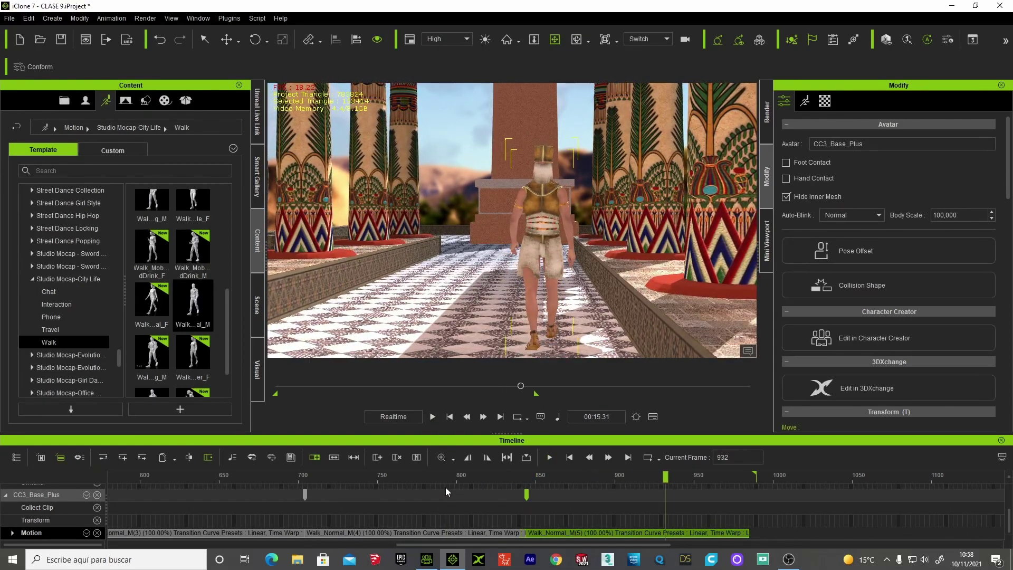
{"action": "left_click_drag", "start_coordinate": [521, 533], "coordinate": [515, 533]}
{"action": "left_click", "coordinate": [423, 474]}
{"action": "left_click", "coordinate": [434, 417]}
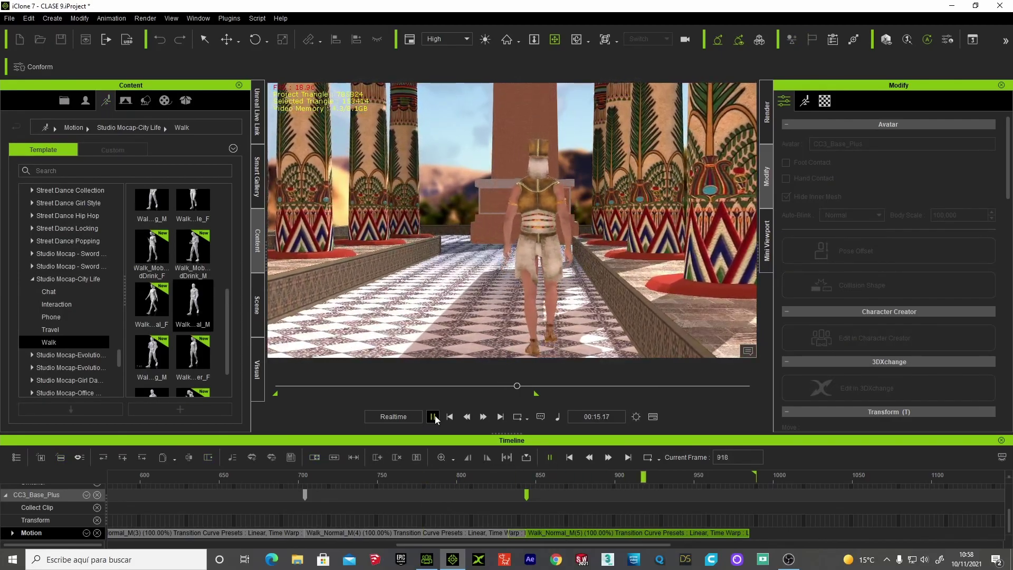
{"action": "left_click", "coordinate": [434, 418]}
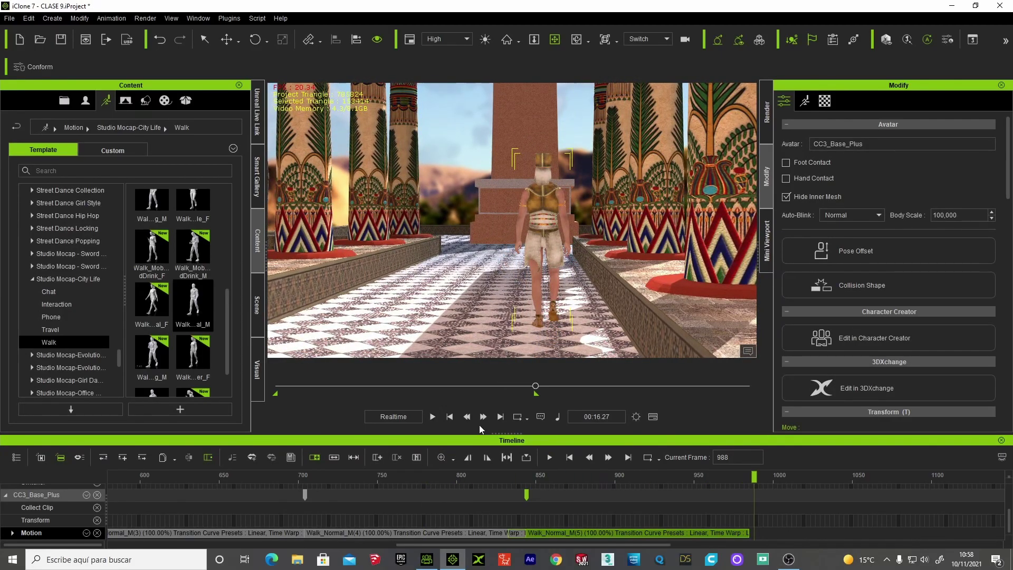
Replay the full walk, then scrub back and review from around frame 380
{"action": "left_click", "coordinate": [449, 418]}
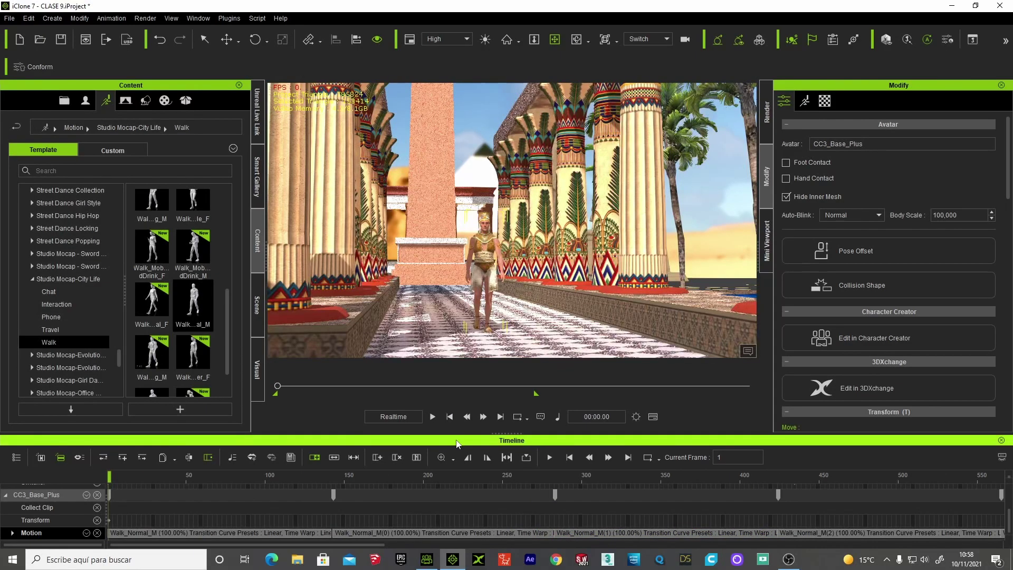
{"action": "left_click", "coordinate": [433, 417]}
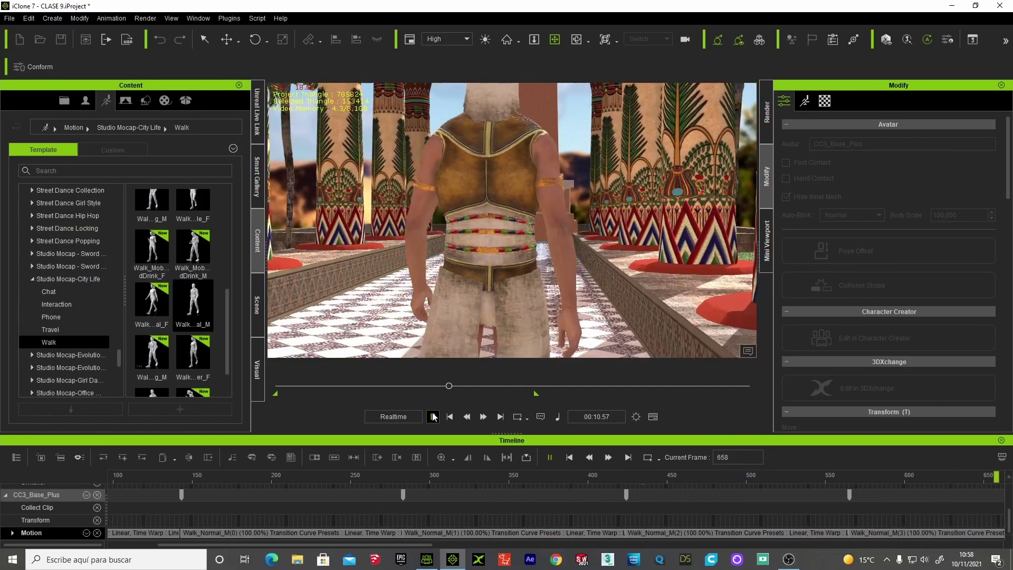
{"action": "left_click", "coordinate": [432, 416]}
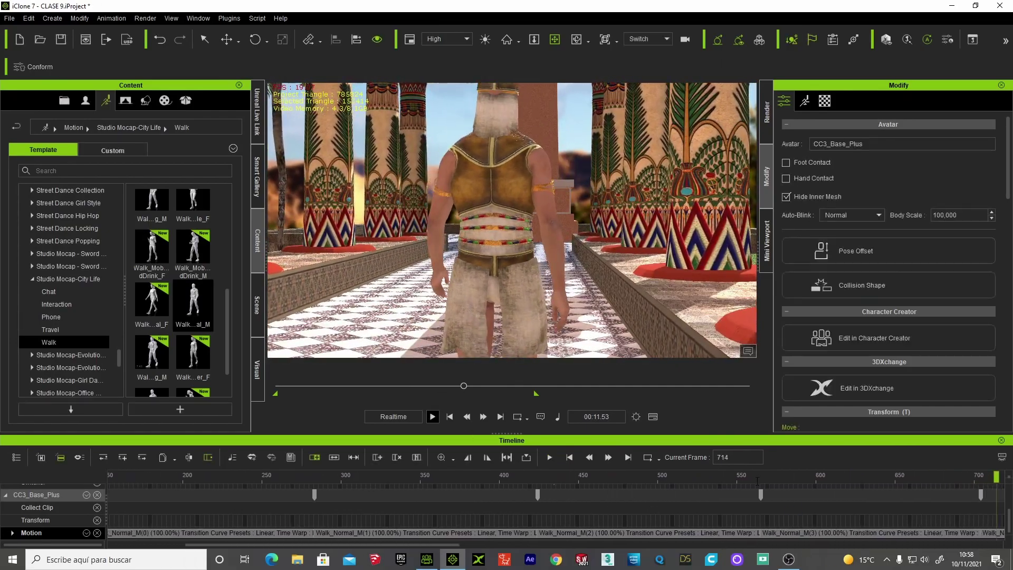
{"action": "left_click", "coordinate": [725, 478]}
{"action": "left_click_drag", "start_coordinate": [726, 476], "coordinate": [467, 486]}
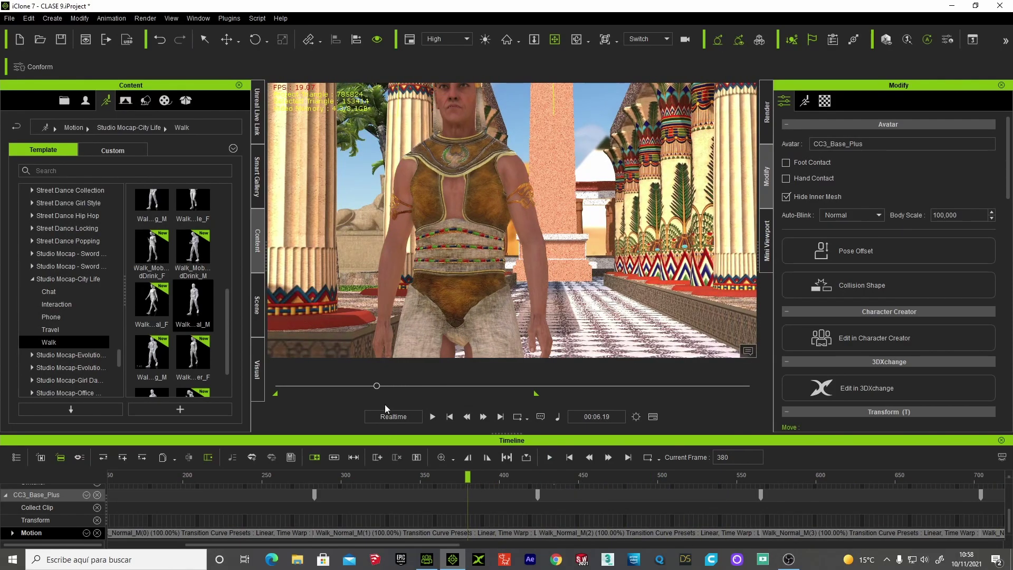
{"action": "left_click", "coordinate": [433, 418]}
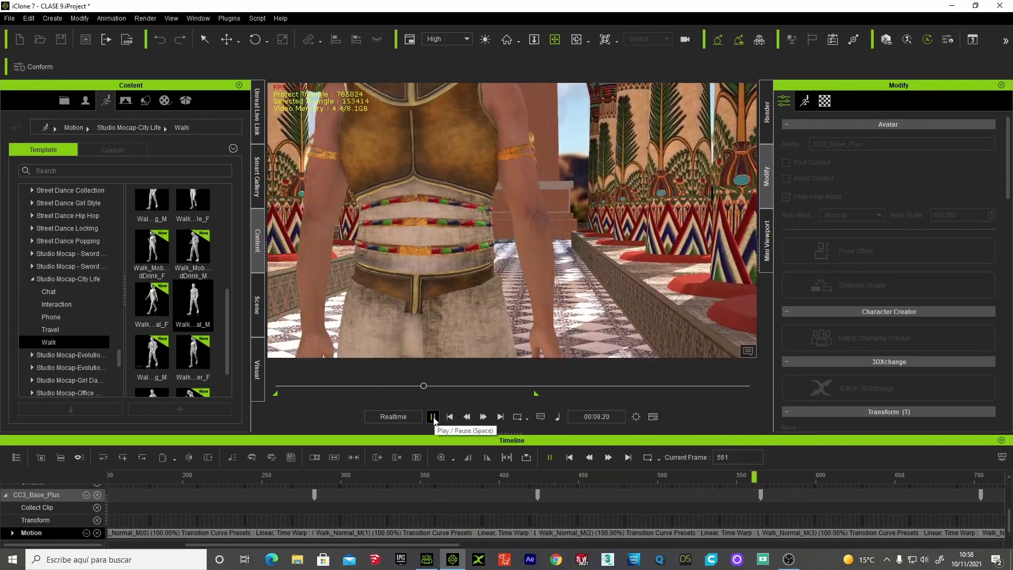
{"action": "key", "text": "space"}
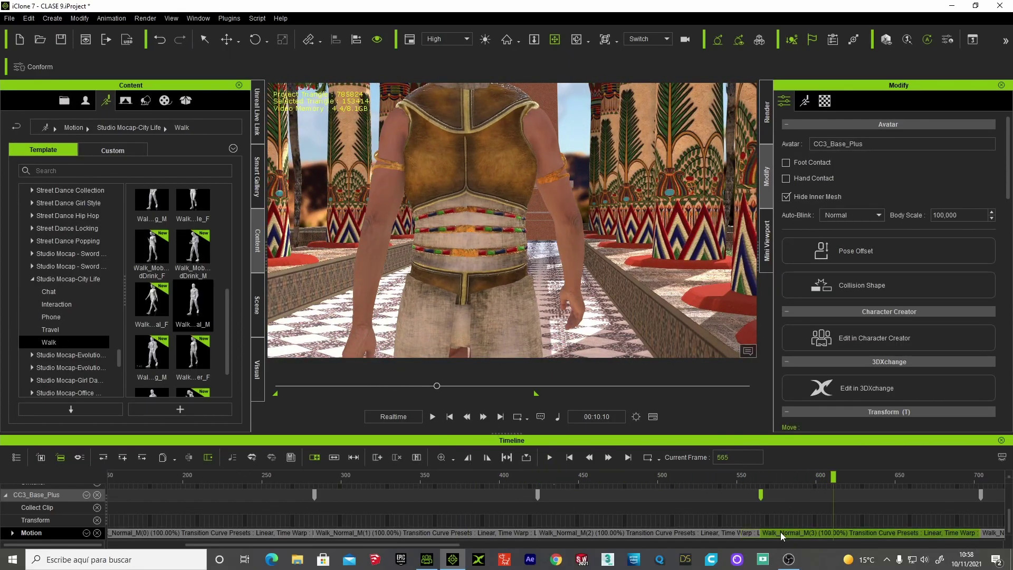
Nudge the Walk_Normal_M(3) clip boundary slightly later and preview from frame 483
{"action": "left_click", "coordinate": [781, 538]}
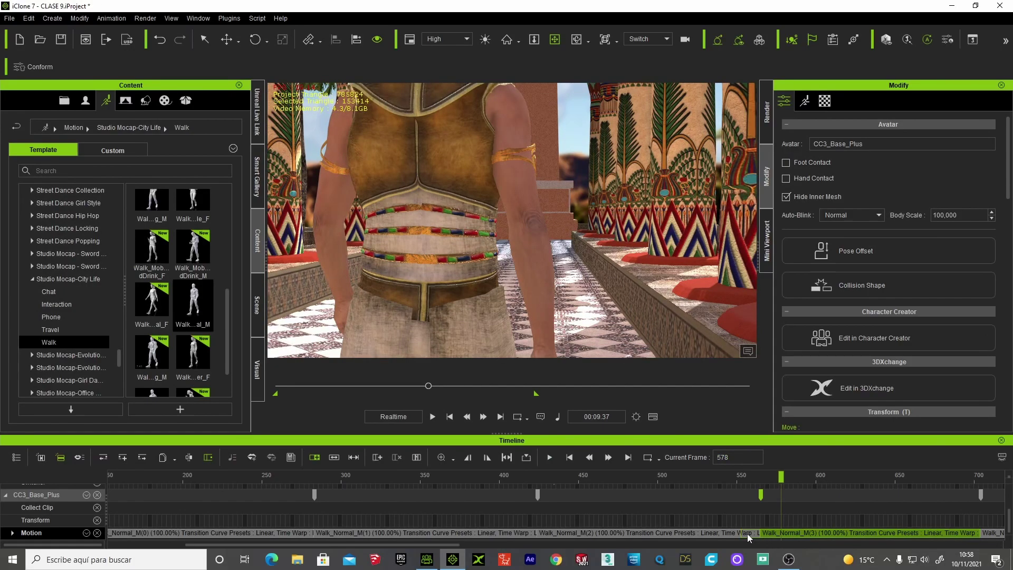
{"action": "left_click_drag", "start_coordinate": [741, 532], "coordinate": [745, 532]}
{"action": "left_click", "coordinate": [631, 477]}
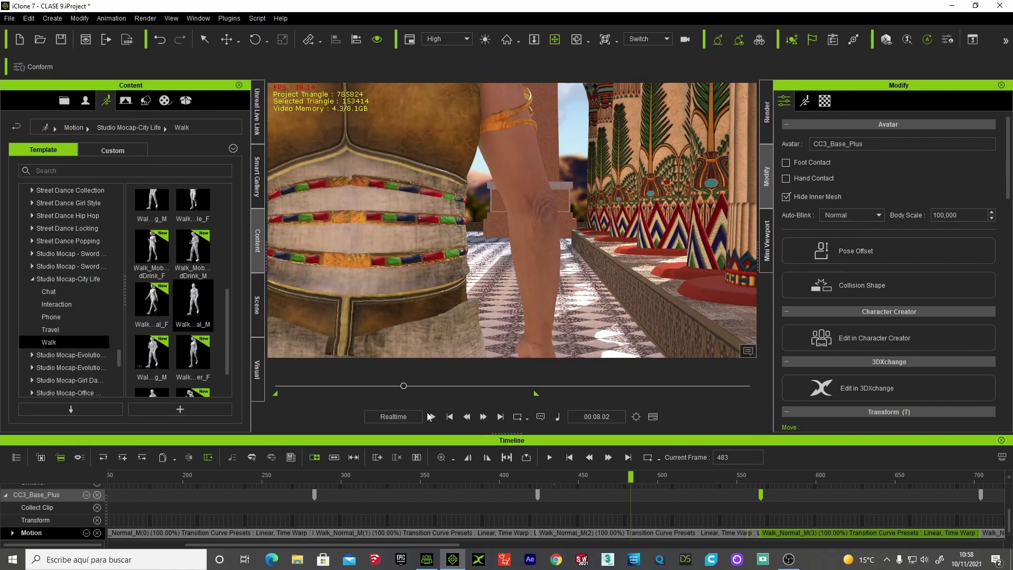
{"action": "left_click", "coordinate": [433, 417]}
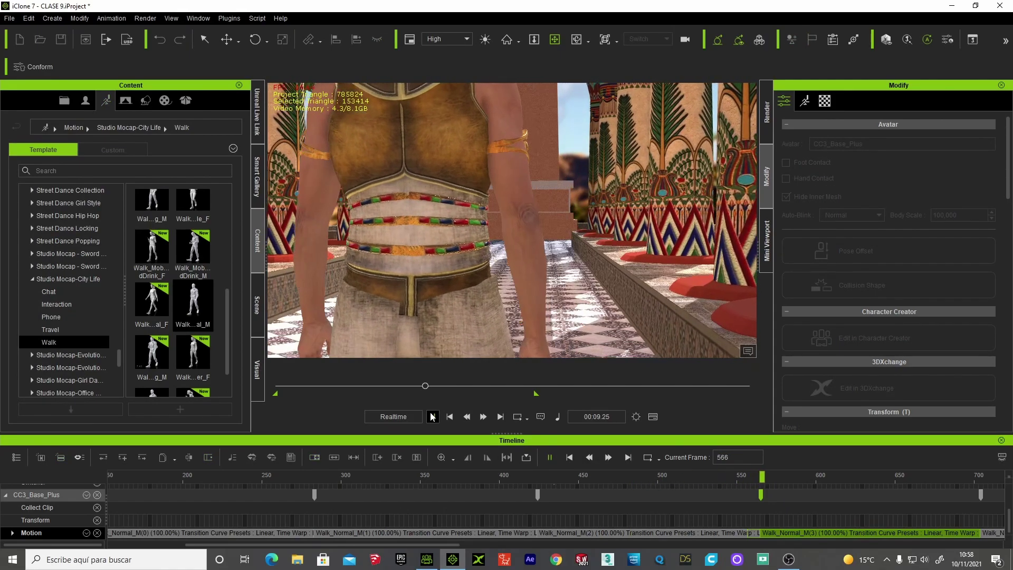
{"action": "key", "text": "space"}
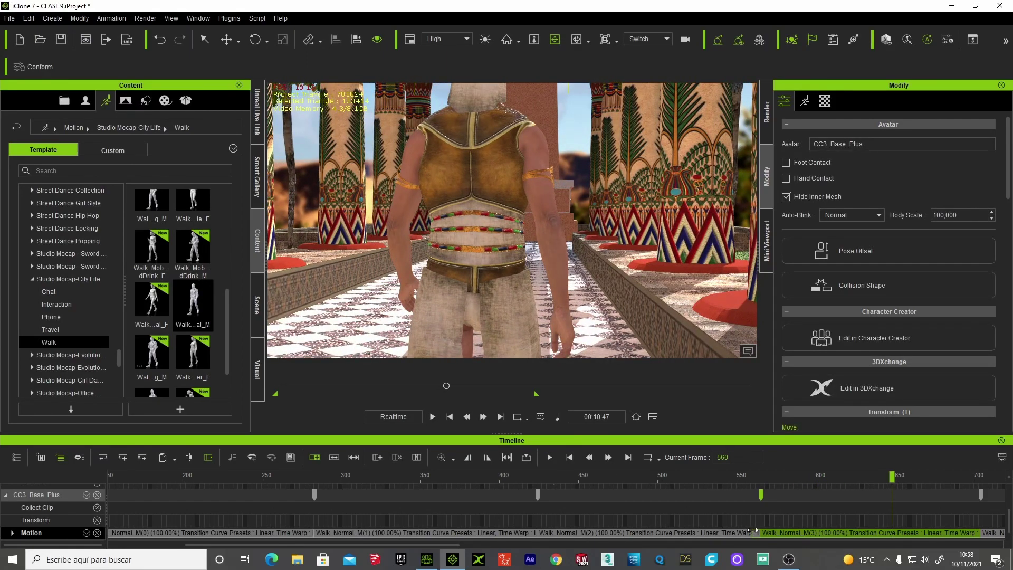
Replay the transition from frames 523 and 439 through frame 988, then rewind to frame 1
{"action": "left_click", "coordinate": [694, 478]}
{"action": "left_click", "coordinate": [432, 417]}
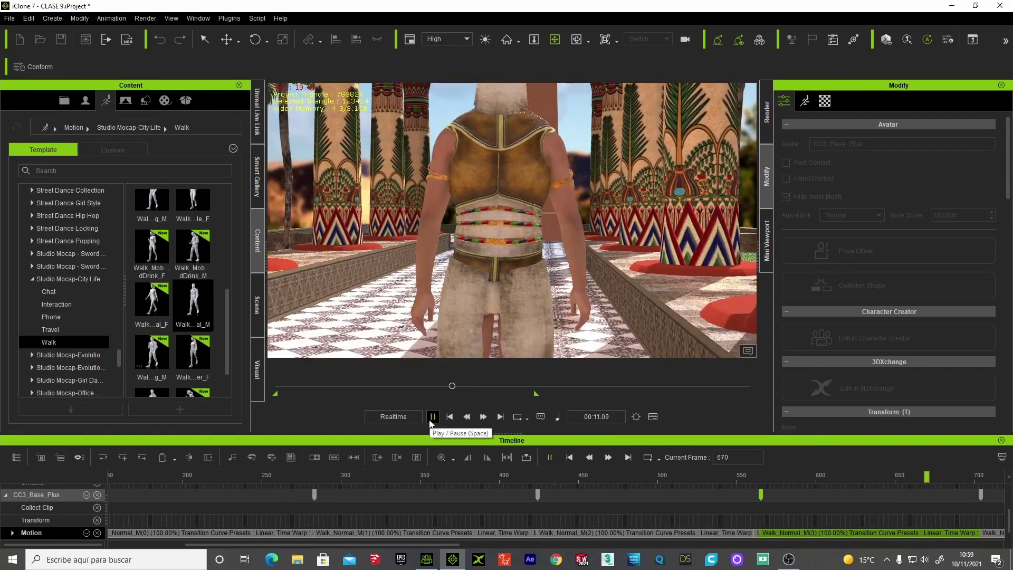
{"action": "key", "text": "space"}
{"action": "left_click", "coordinate": [561, 483]}
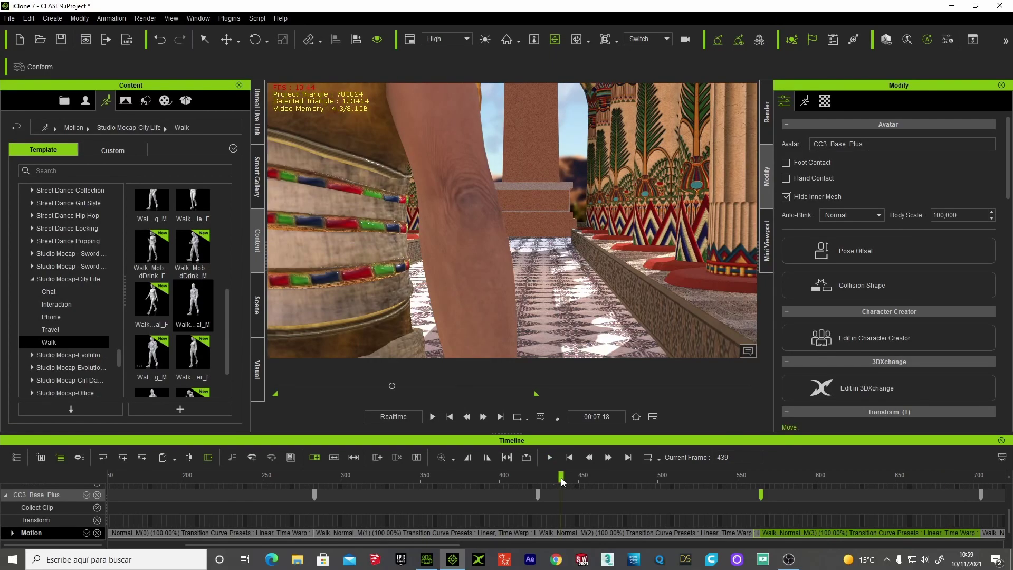
{"action": "left_click", "coordinate": [432, 416]}
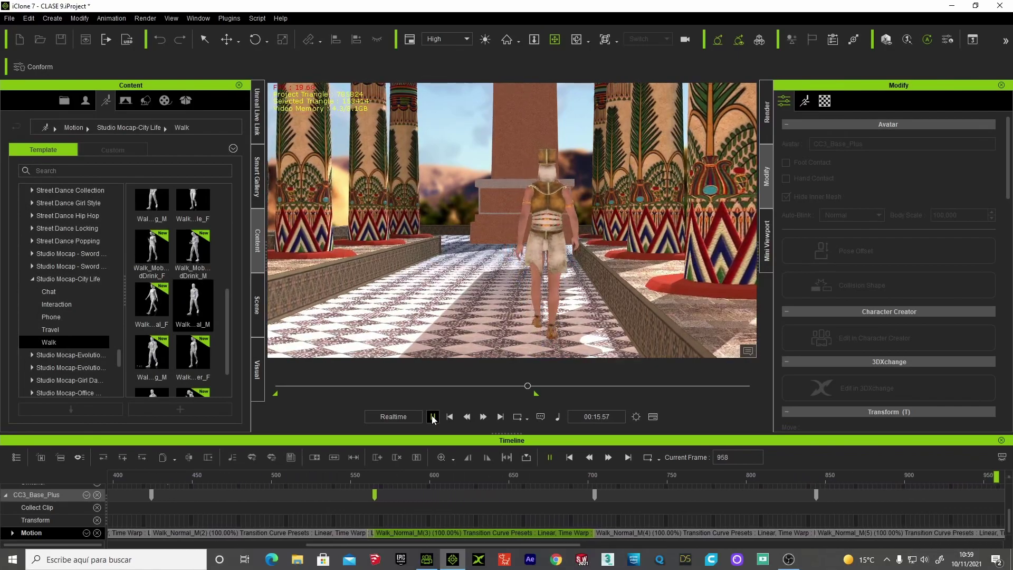
{"action": "left_click", "coordinate": [433, 416]}
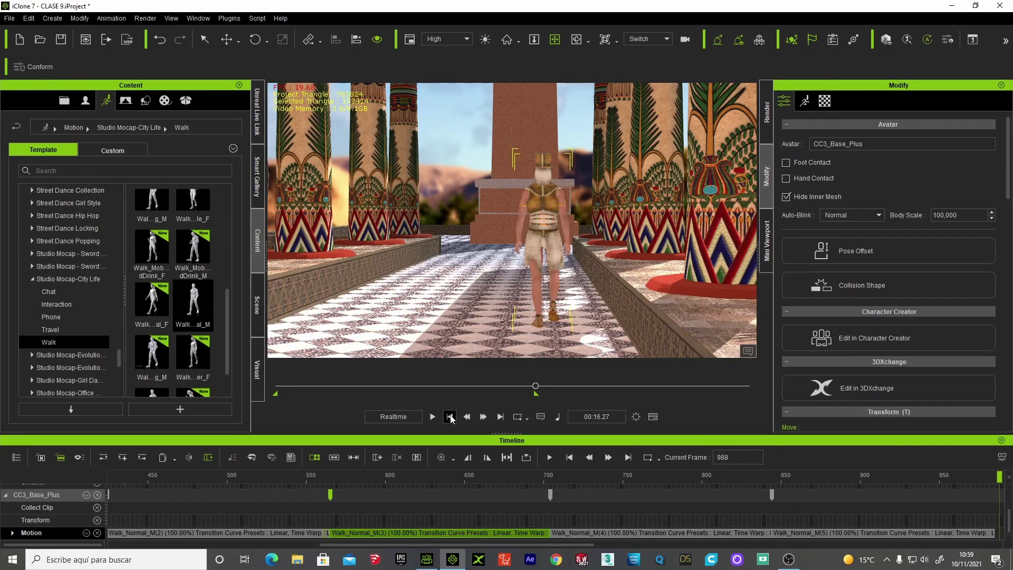
{"action": "left_click", "coordinate": [450, 417]}
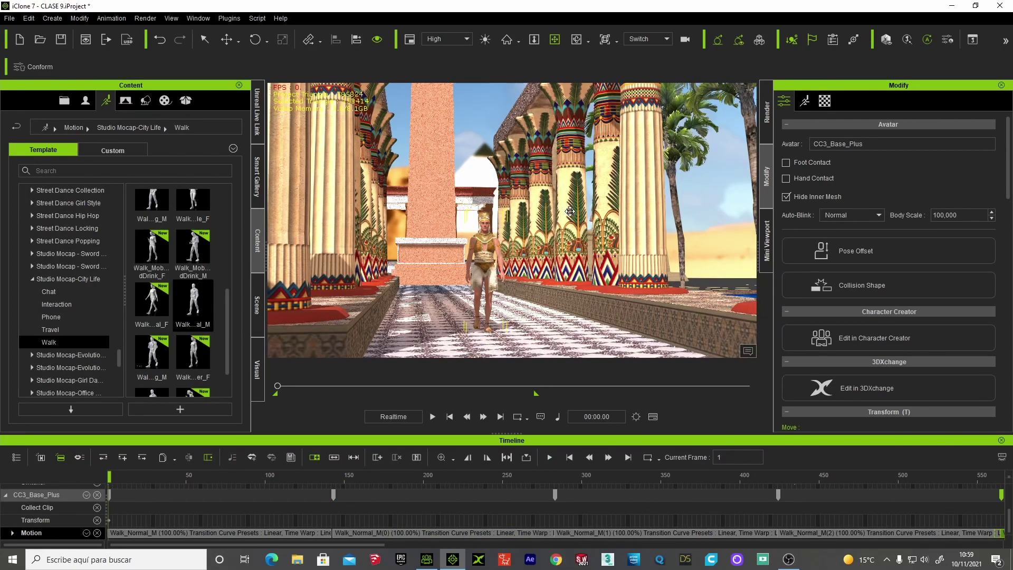
Delete the first camera and the remaining Camera(0) from the scene list
{"action": "left_click", "coordinate": [257, 315]}
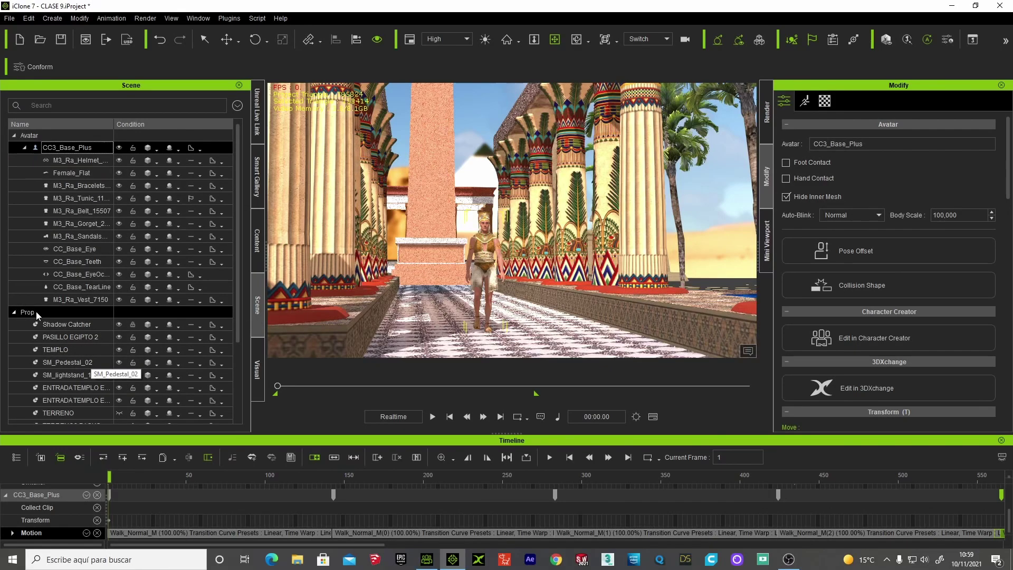
{"action": "left_click", "coordinate": [16, 313]}
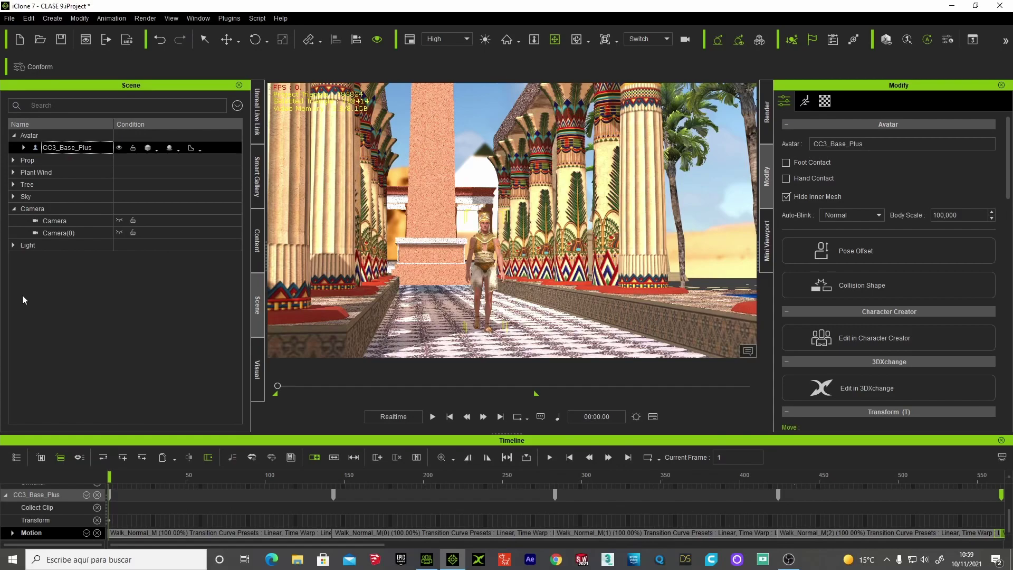
{"action": "left_click", "coordinate": [14, 209]}
{"action": "left_click", "coordinate": [49, 221]}
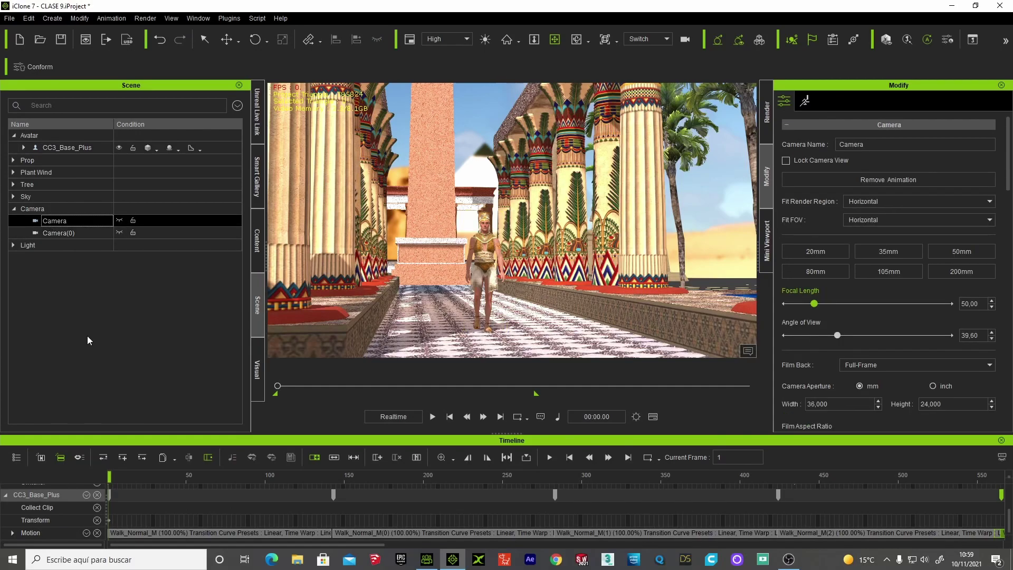
{"action": "key", "text": "Delete"}
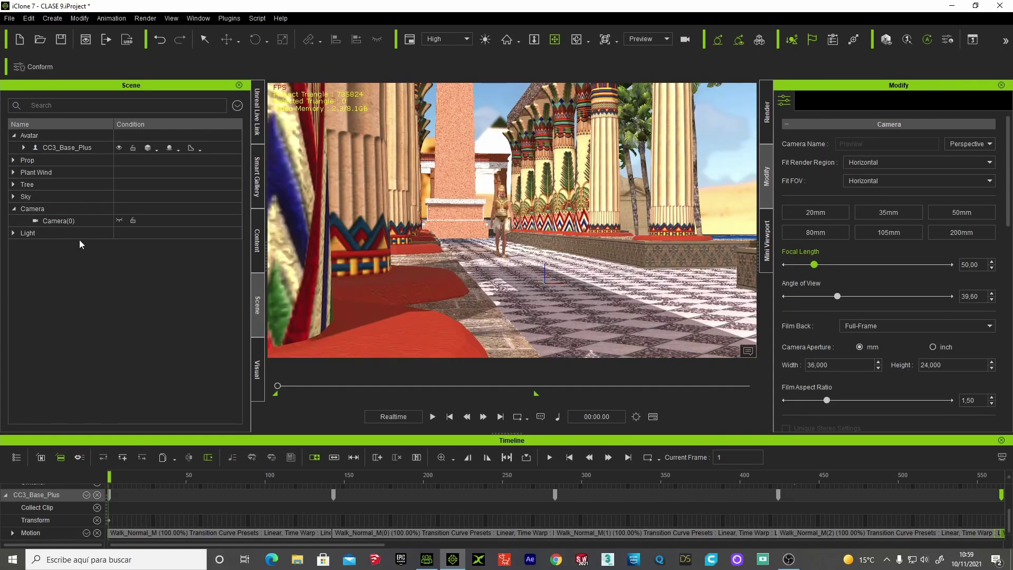
{"action": "key", "text": "Delete"}
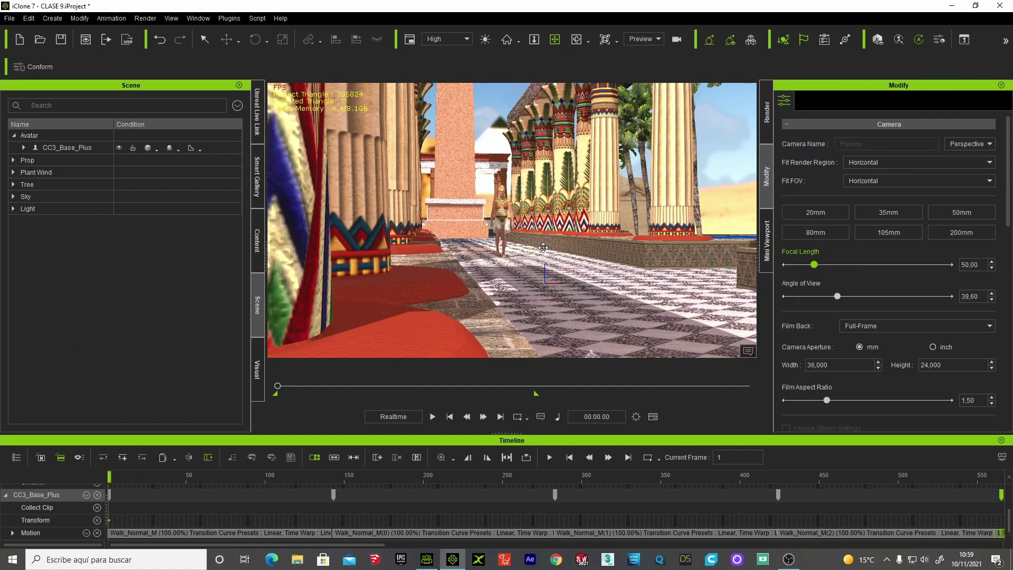
Keep viewing through the Preview camera and select the walking character
{"action": "left_click", "coordinate": [659, 40]}
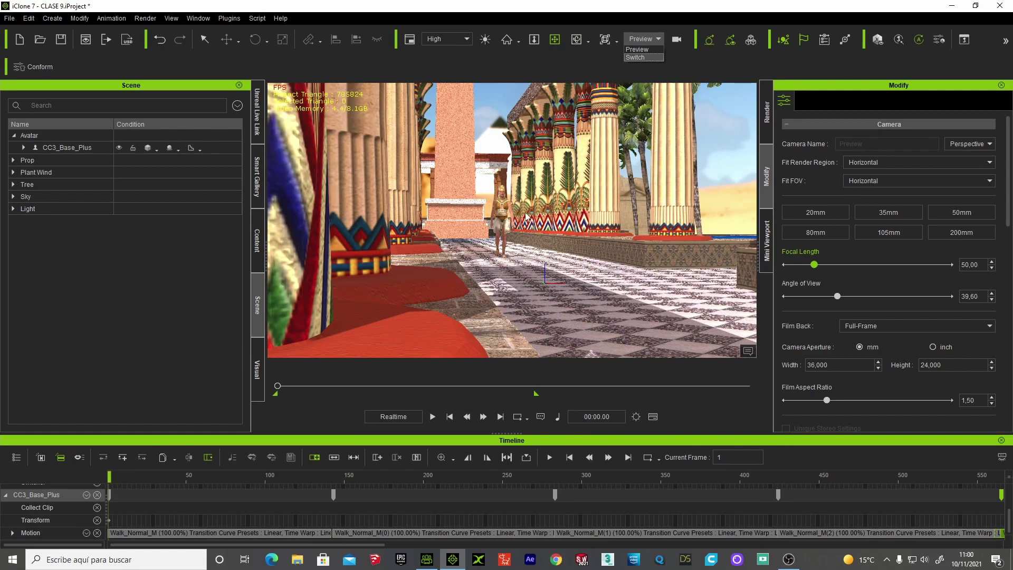
{"action": "left_click", "coordinate": [638, 49]}
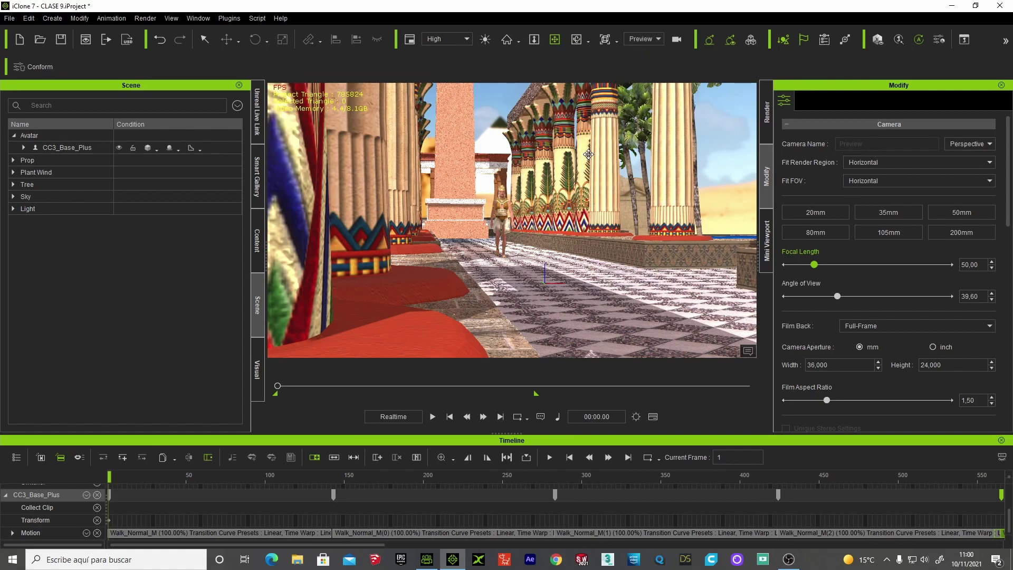
{"action": "left_click", "coordinate": [502, 199]}
Zoom in and orbit to a head-on view of CC3_Base_Plus between the temple columns
{"action": "scroll", "coordinate": [538, 245], "scroll_direction": "up", "scroll_amount": 2}
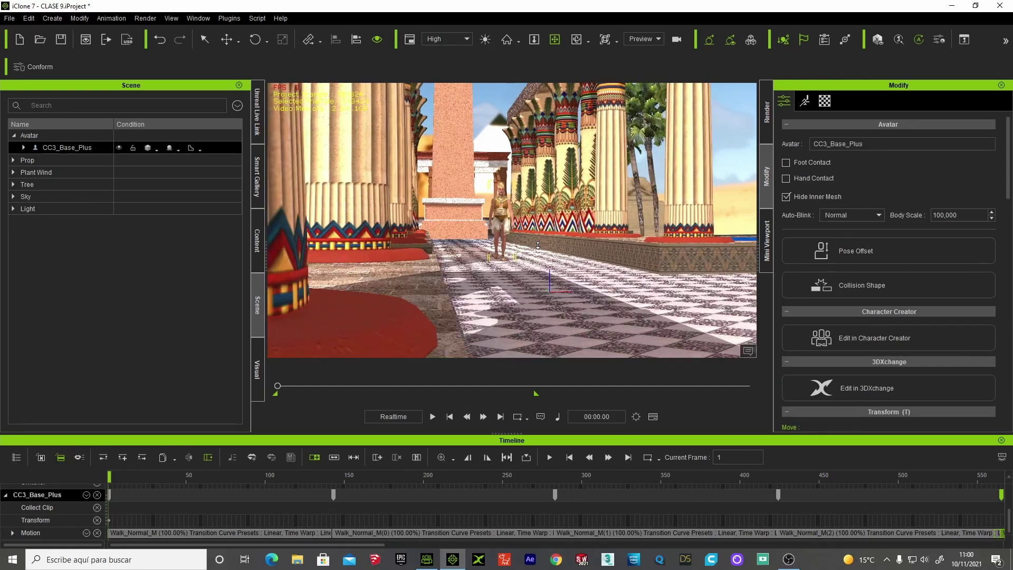
{"action": "scroll", "coordinate": [538, 245], "scroll_direction": "up", "scroll_amount": 3}
{"action": "scroll", "coordinate": [535, 244], "scroll_direction": "up", "scroll_amount": 3}
{"action": "scroll", "coordinate": [531, 242], "scroll_direction": "up", "scroll_amount": 3}
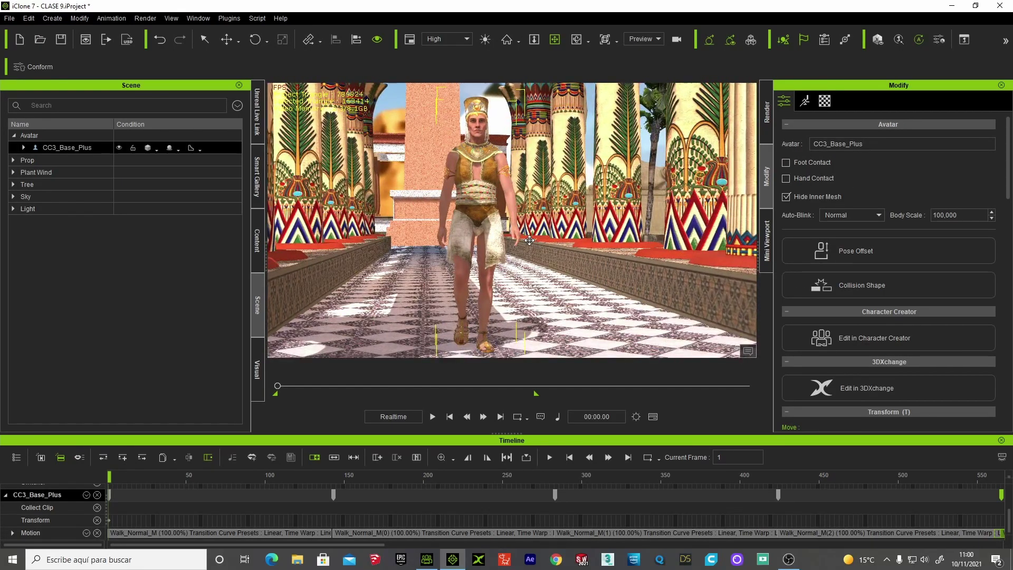
{"action": "right_click_drag", "start_coordinate": [529, 240], "coordinate": [541, 241]}
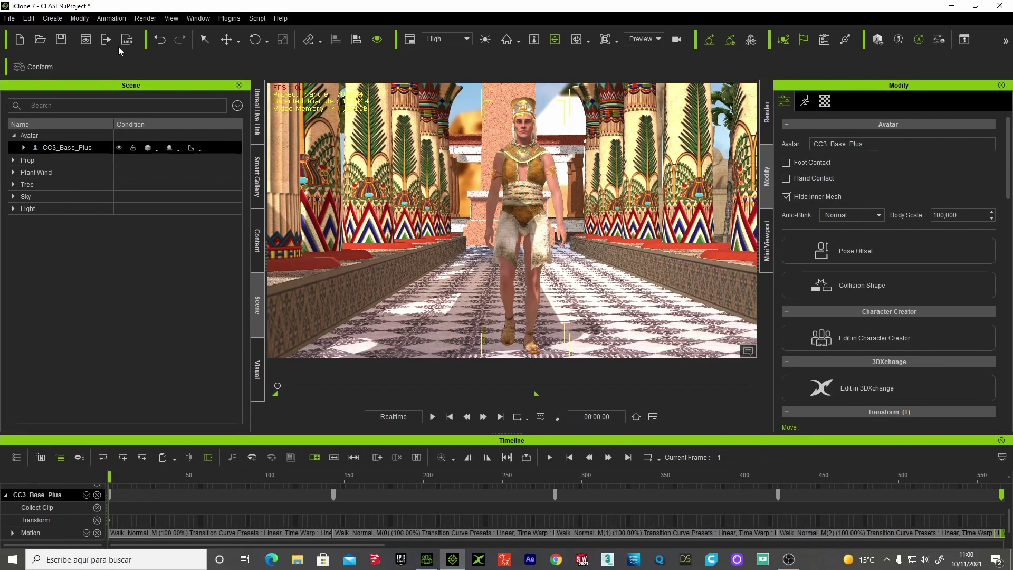
{"action": "left_click", "coordinate": [52, 19]}
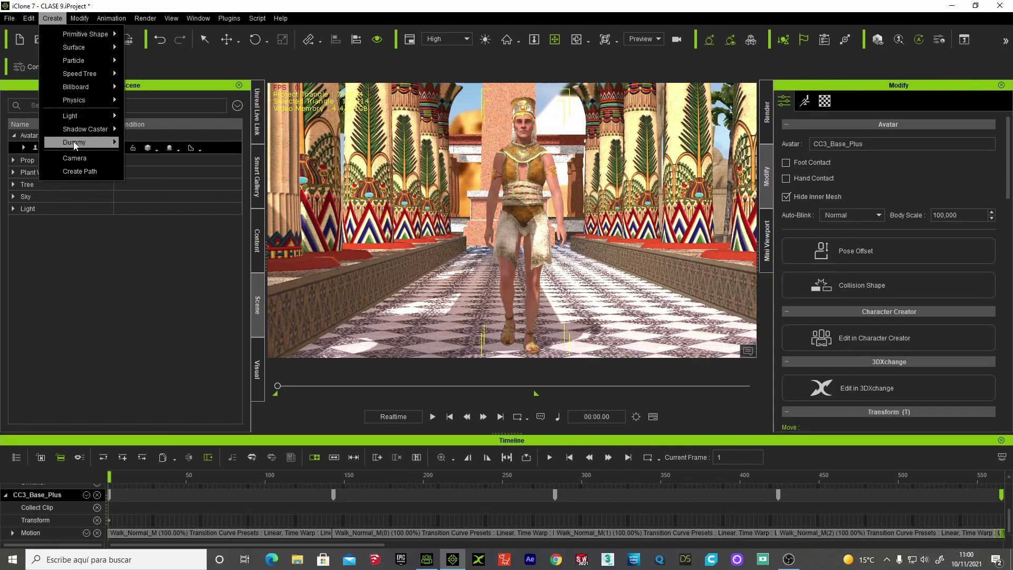
Create a new camera from the current frontal view of the character
{"action": "left_click", "coordinate": [74, 158]}
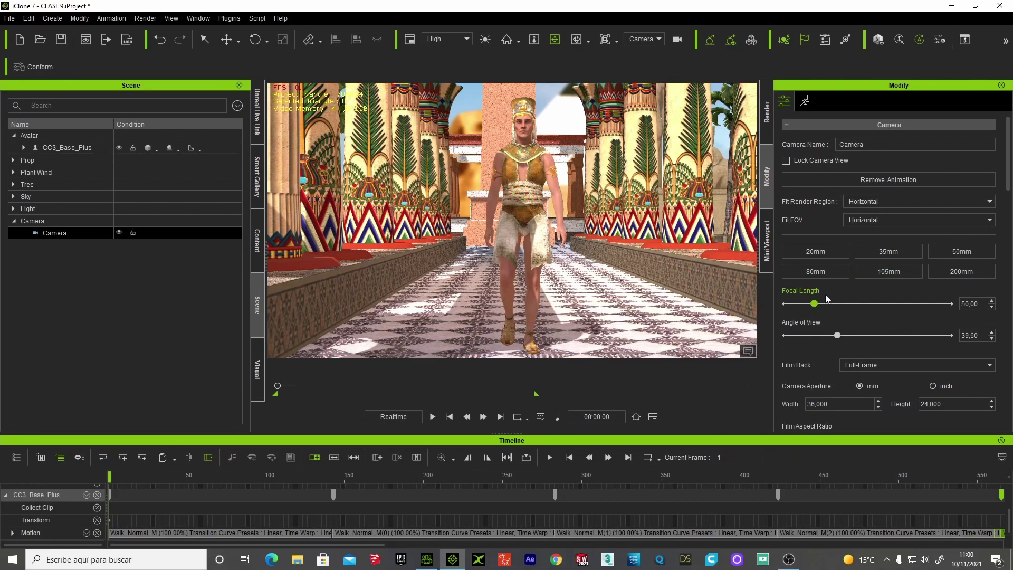
{"action": "scroll", "coordinate": [928, 370], "scroll_direction": "down", "scroll_amount": 4}
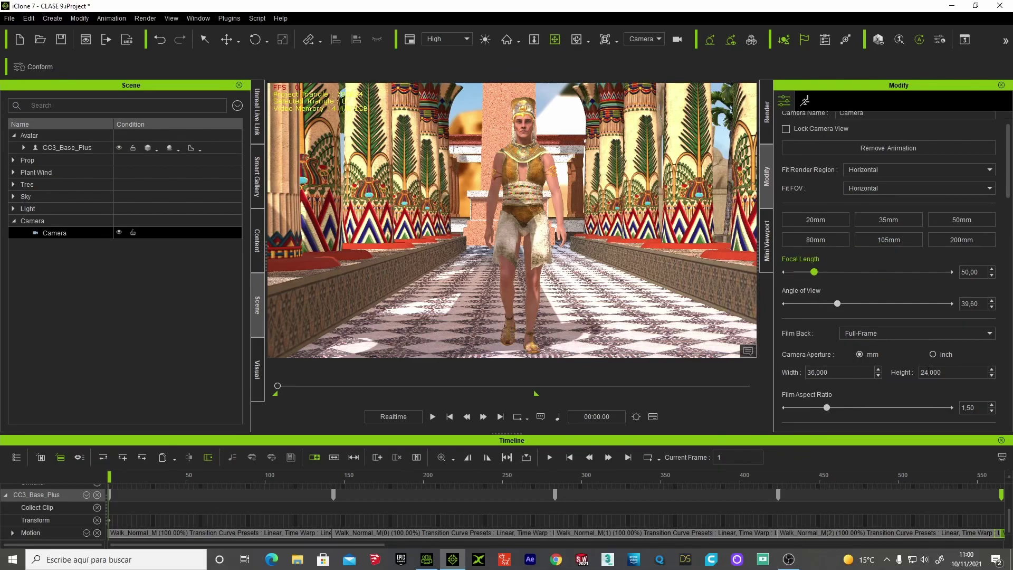
{"action": "scroll", "coordinate": [928, 371], "scroll_direction": "down", "scroll_amount": 2}
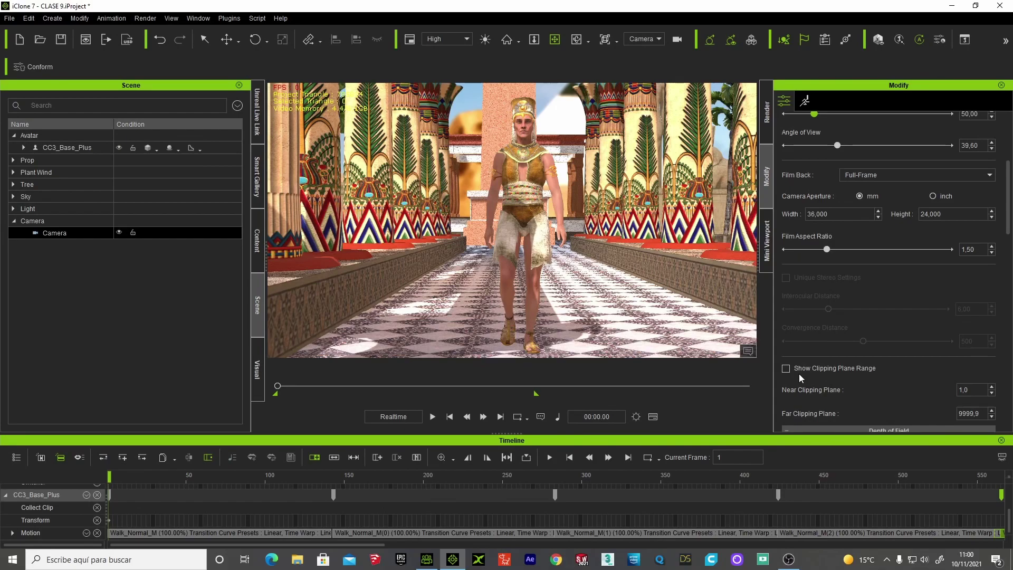
{"action": "scroll", "coordinate": [799, 374], "scroll_direction": "down", "scroll_amount": 2}
{"action": "scroll", "coordinate": [829, 386], "scroll_direction": "down", "scroll_amount": 1}
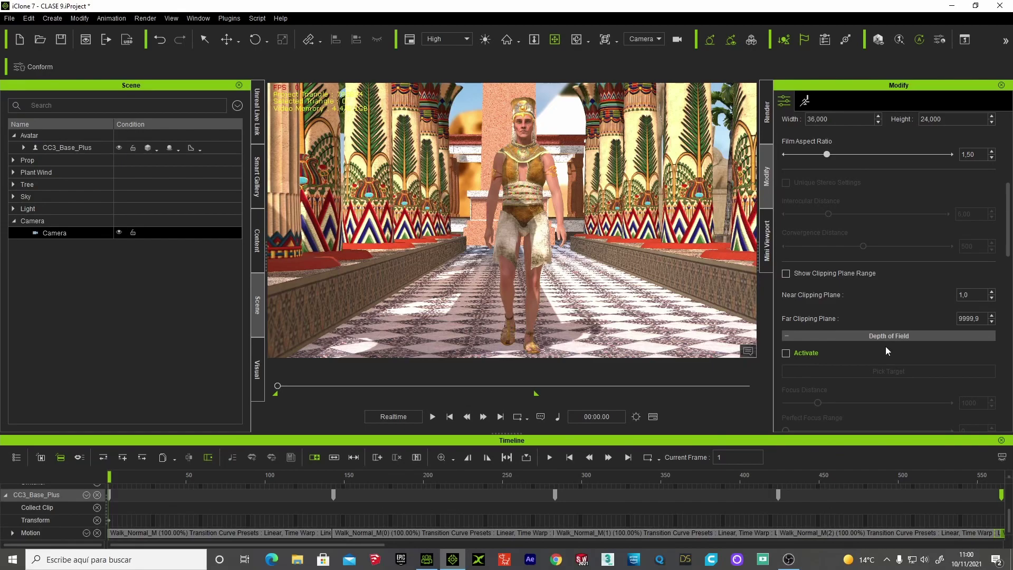
Try depth of field focused on the character, then switch it back off
{"action": "left_click", "coordinate": [787, 353]}
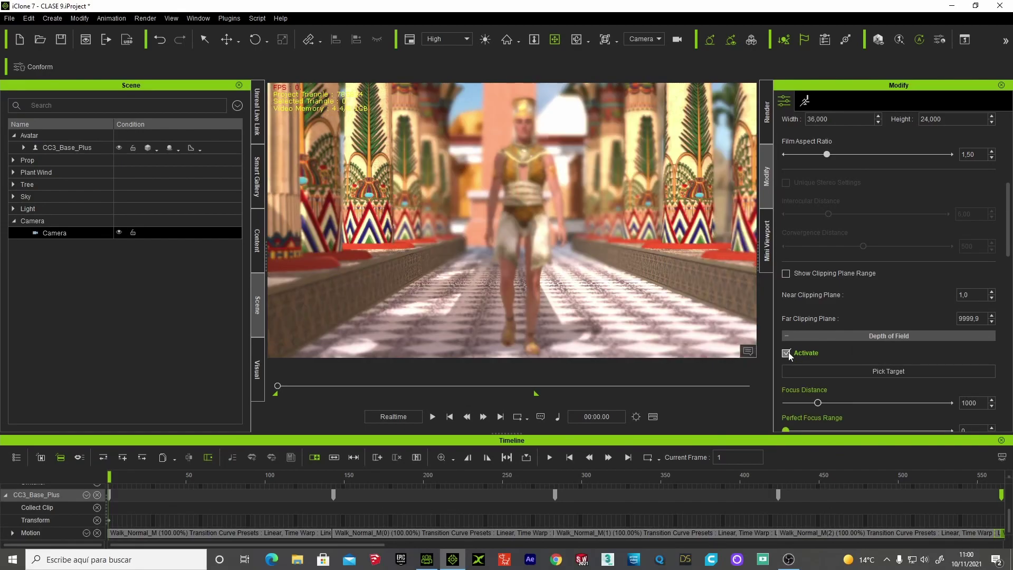
{"action": "left_click", "coordinate": [893, 368]}
{"action": "left_click", "coordinate": [534, 176]}
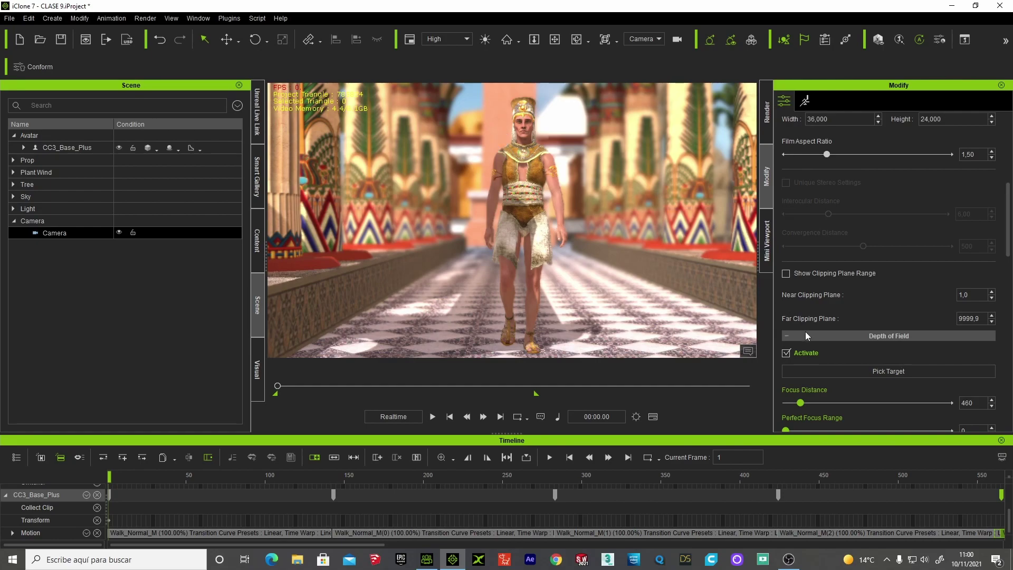
{"action": "left_click", "coordinate": [786, 353]}
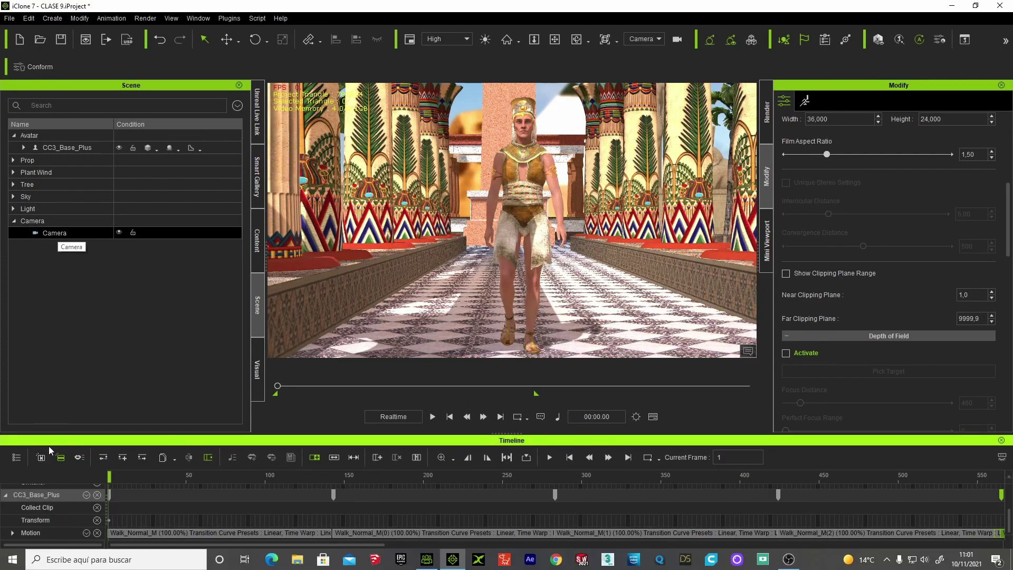
Show the Project track, select the new Camera, and pause playback at frame 224
{"action": "left_click", "coordinate": [41, 458]}
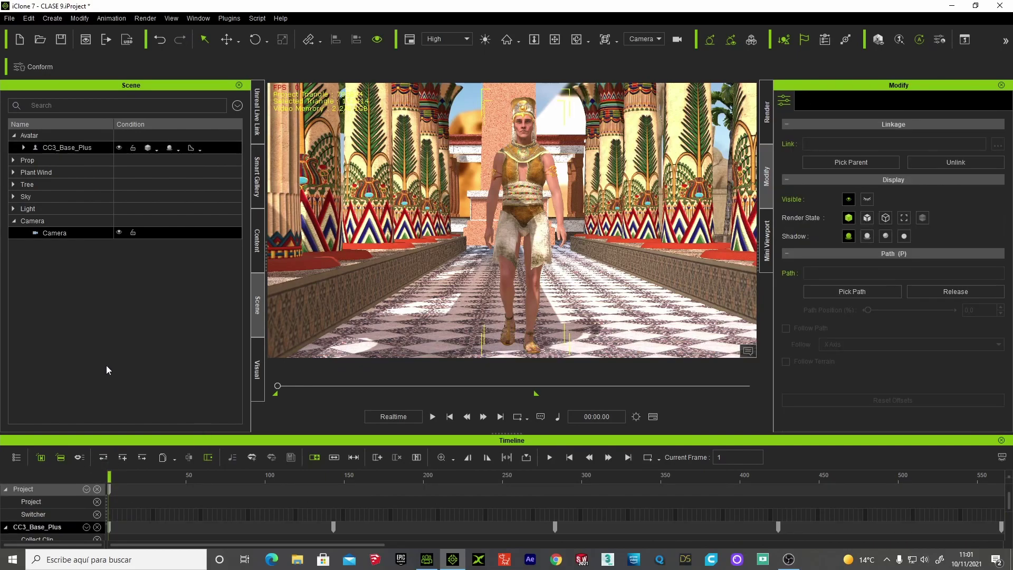
{"action": "left_click", "coordinate": [66, 149]}
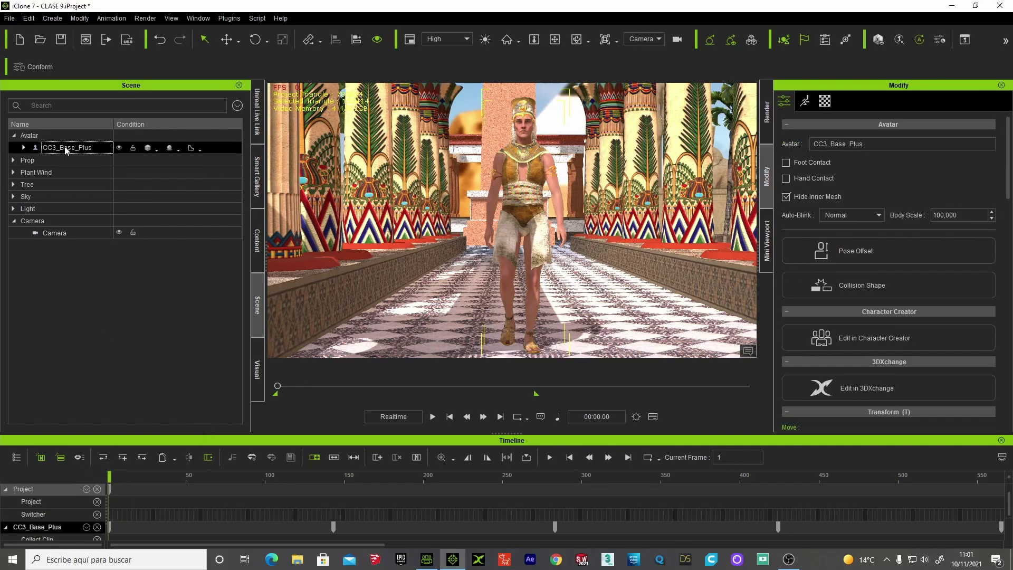
{"action": "left_click", "coordinate": [65, 234]}
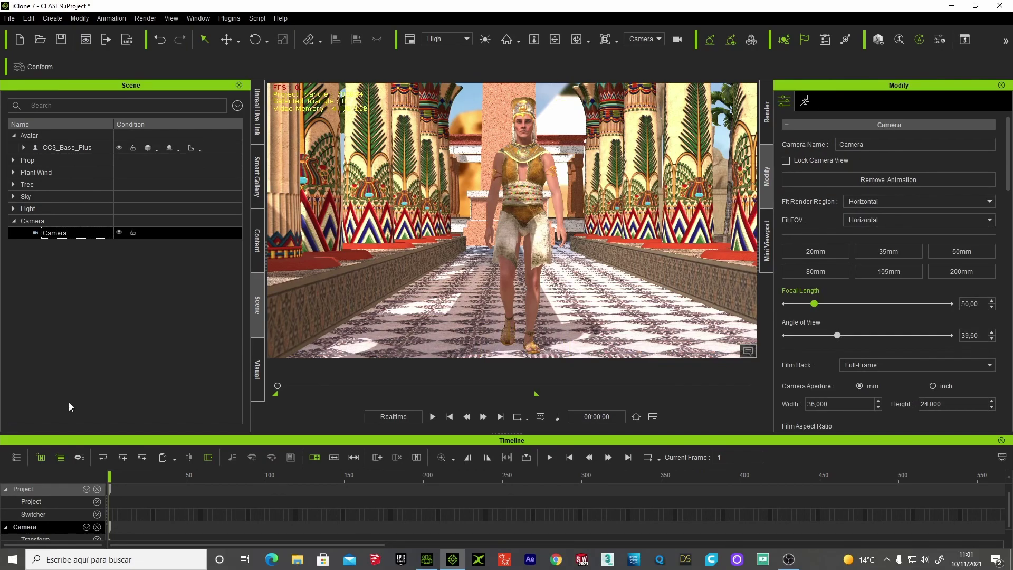
{"action": "scroll", "coordinate": [174, 527], "scroll_direction": "down", "scroll_amount": 1}
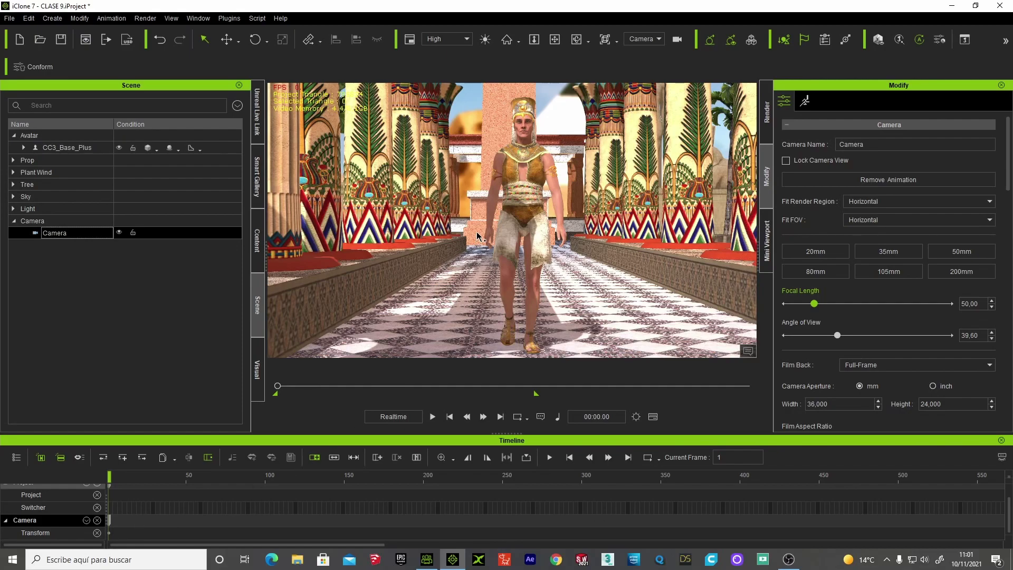
{"action": "left_click", "coordinate": [433, 416]}
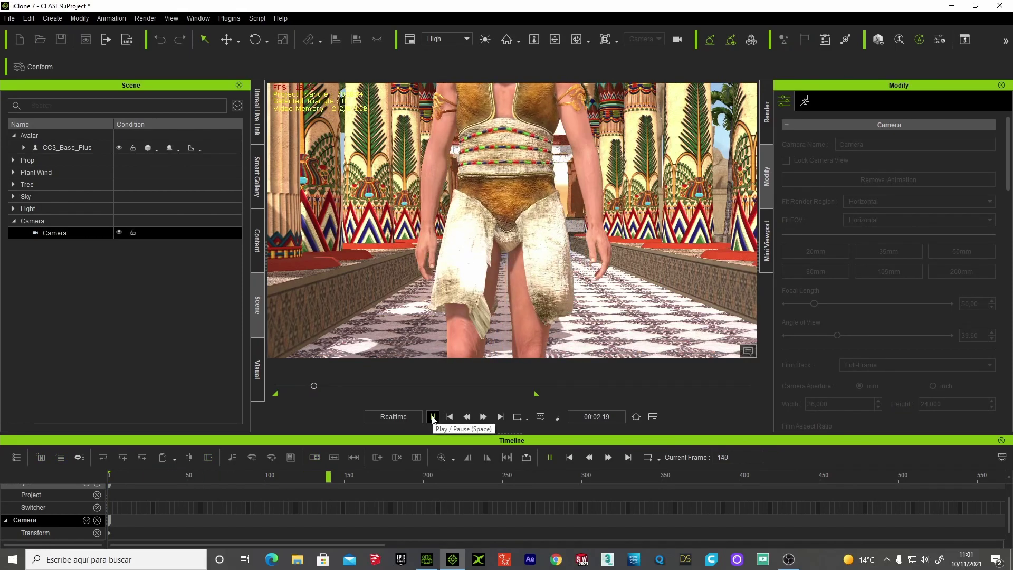
{"action": "left_click", "coordinate": [432, 416]}
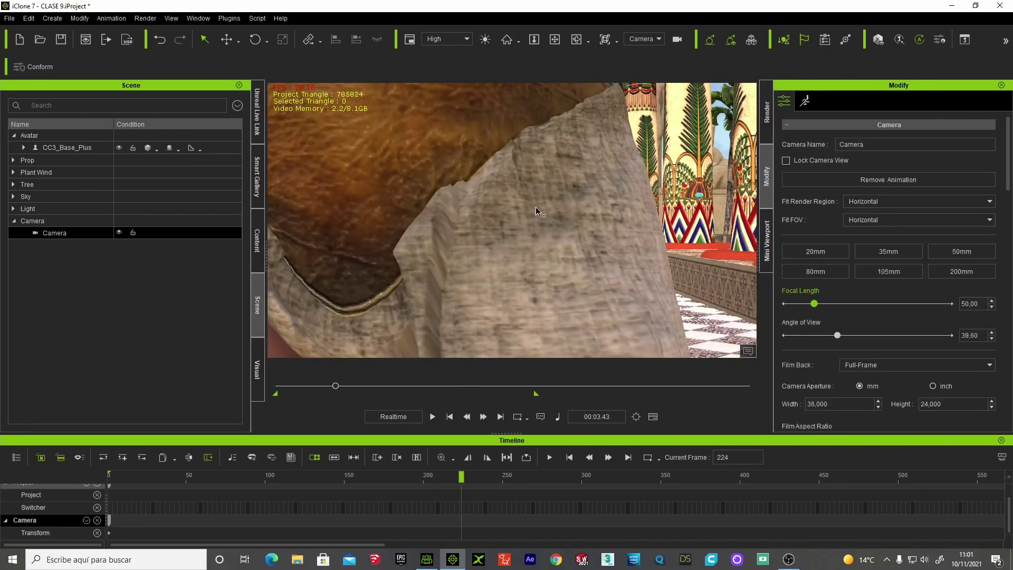
Zoom the Camera out to a full-figure view of the character at frame 224
{"action": "scroll", "coordinate": [534, 206], "scroll_direction": "down", "scroll_amount": 2}
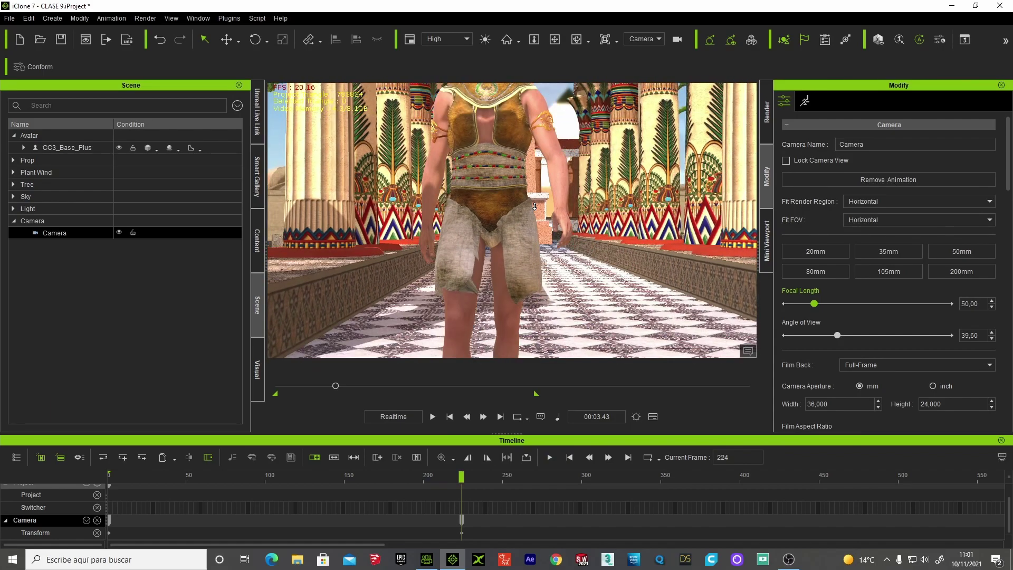
{"action": "scroll", "coordinate": [534, 206], "scroll_direction": "down", "scroll_amount": 2}
{"action": "scroll", "coordinate": [534, 206], "scroll_direction": "down", "scroll_amount": 2}
{"action": "scroll", "coordinate": [534, 207], "scroll_direction": "down", "scroll_amount": 2}
{"action": "scroll", "coordinate": [534, 206], "scroll_direction": "down", "scroll_amount": 2}
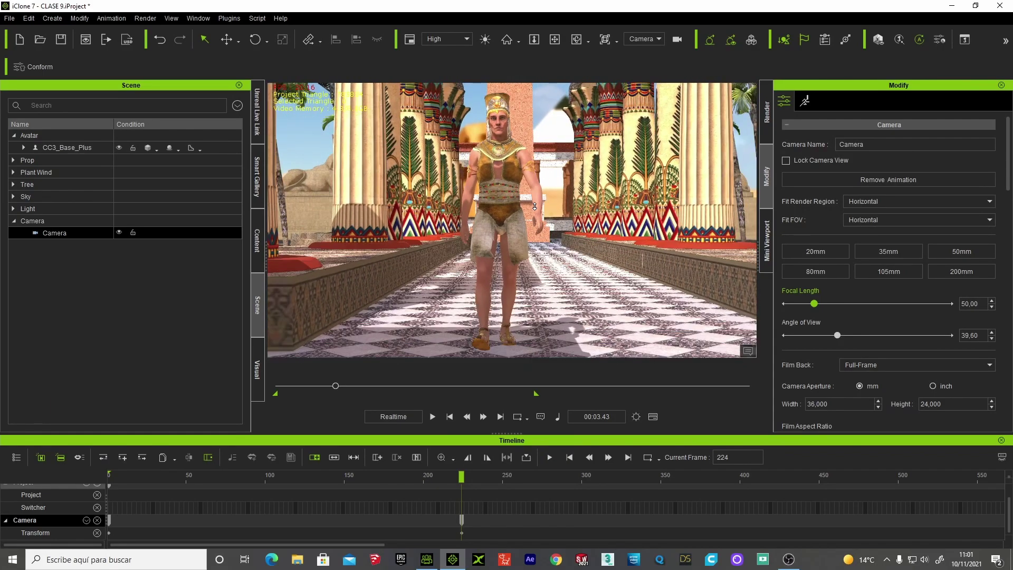
{"action": "scroll", "coordinate": [535, 206], "scroll_direction": "down", "scroll_amount": 2}
{"action": "scroll", "coordinate": [535, 206], "scroll_direction": "down", "scroll_amount": 2}
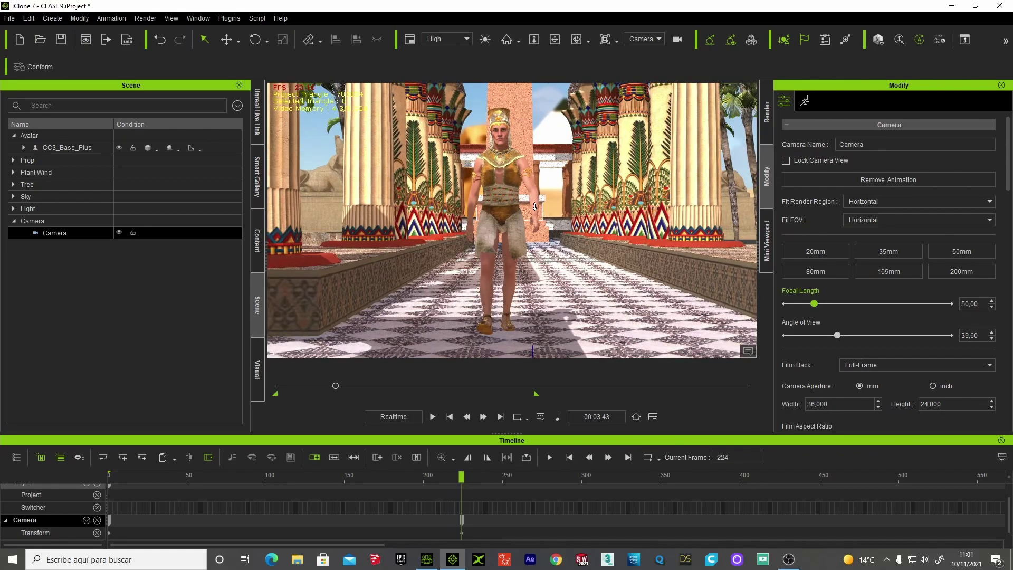
At frame 441, swing the Camera past the character toward the obelisk, then scrub back to 288
{"action": "left_click", "coordinate": [432, 416]}
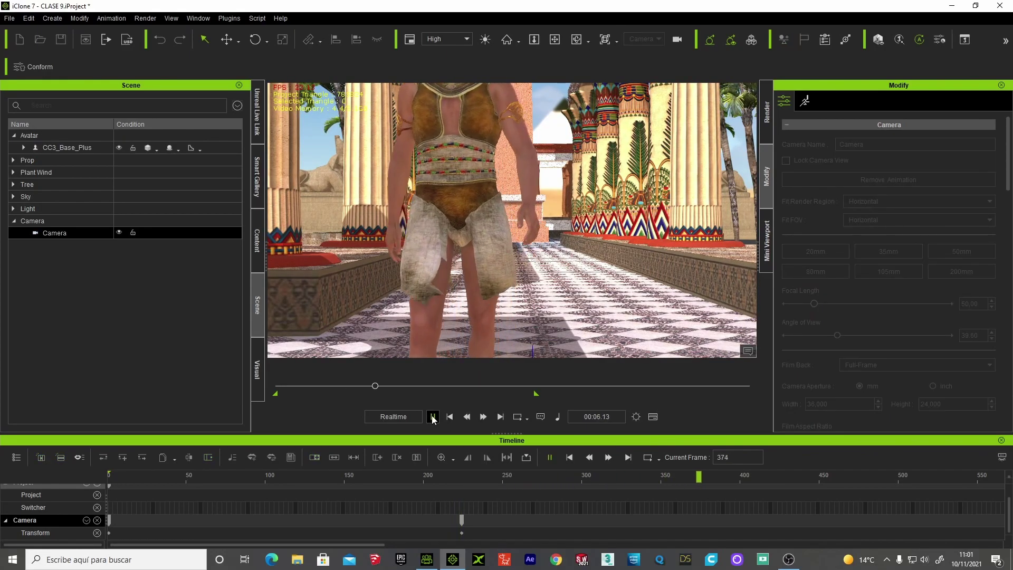
{"action": "key", "text": "space"}
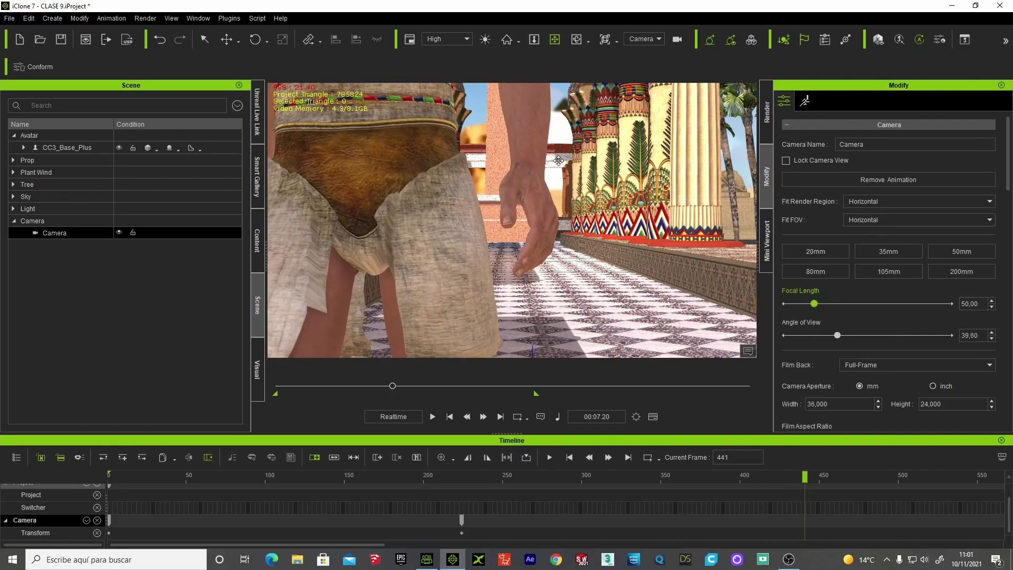
{"action": "left_click_drag", "start_coordinate": [558, 160], "coordinate": [488, 172]}
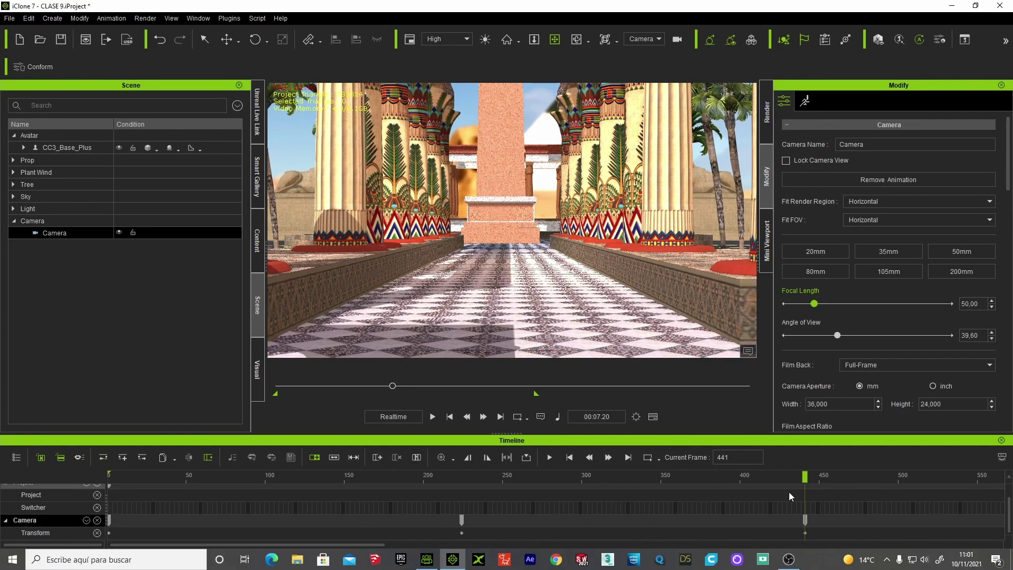
{"action": "left_click_drag", "start_coordinate": [804, 473], "coordinate": [113, 473]}
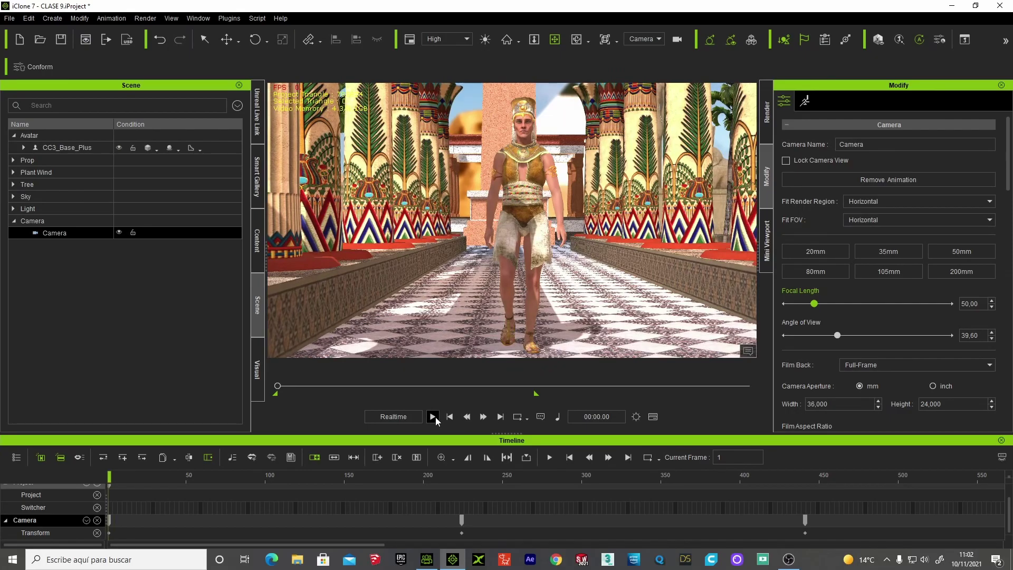
Play the camera animation, then scrub from frame 441 back to 387
{"action": "left_click", "coordinate": [434, 417]}
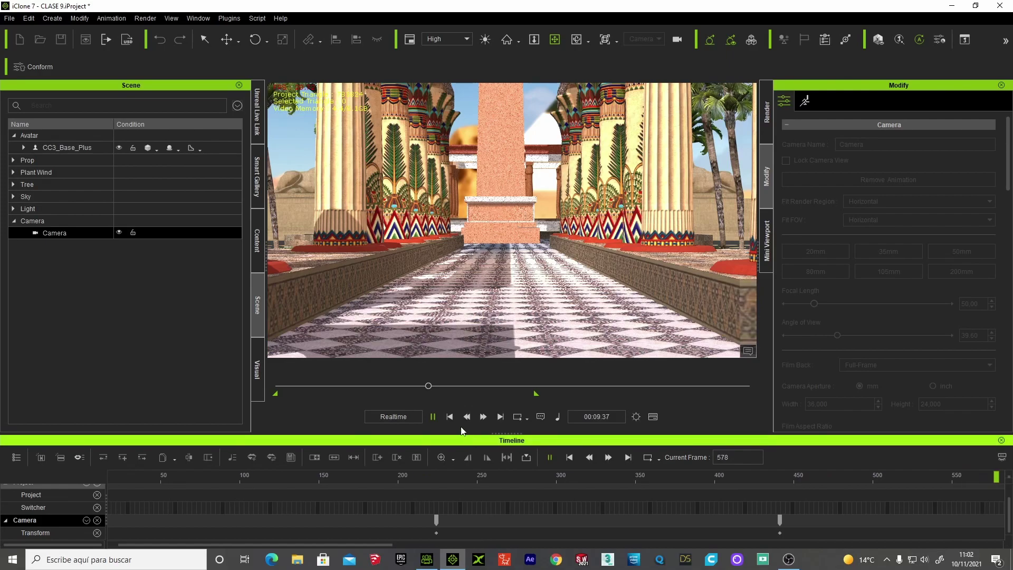
{"action": "key", "text": "space"}
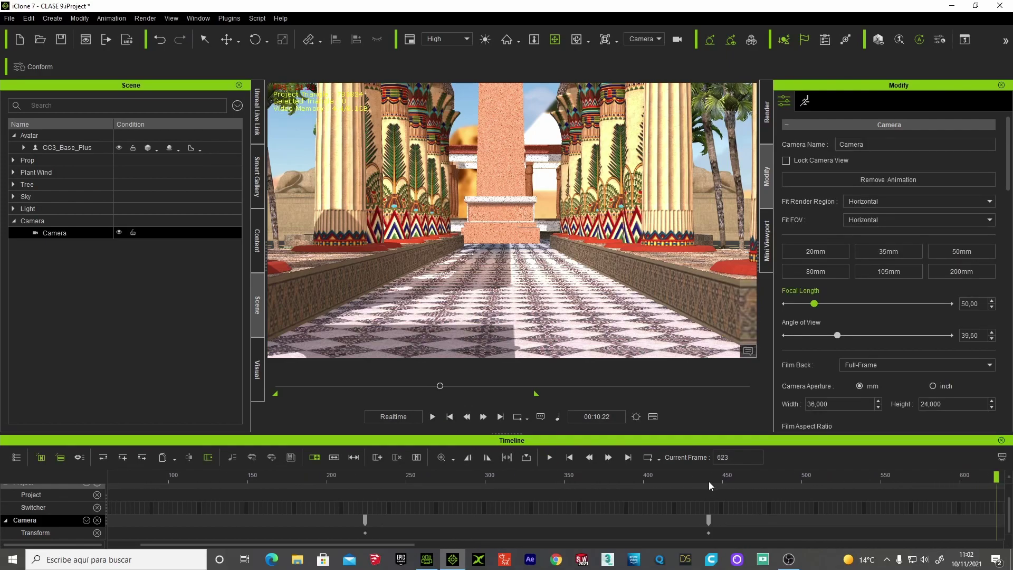
{"action": "left_click", "coordinate": [708, 482]}
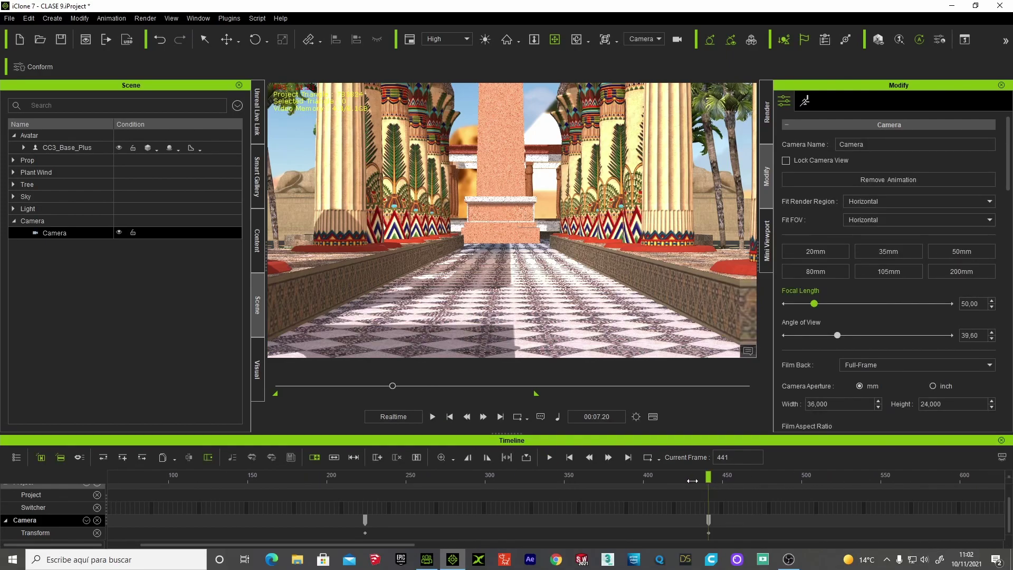
{"action": "left_click_drag", "start_coordinate": [692, 481], "coordinate": [615, 491]}
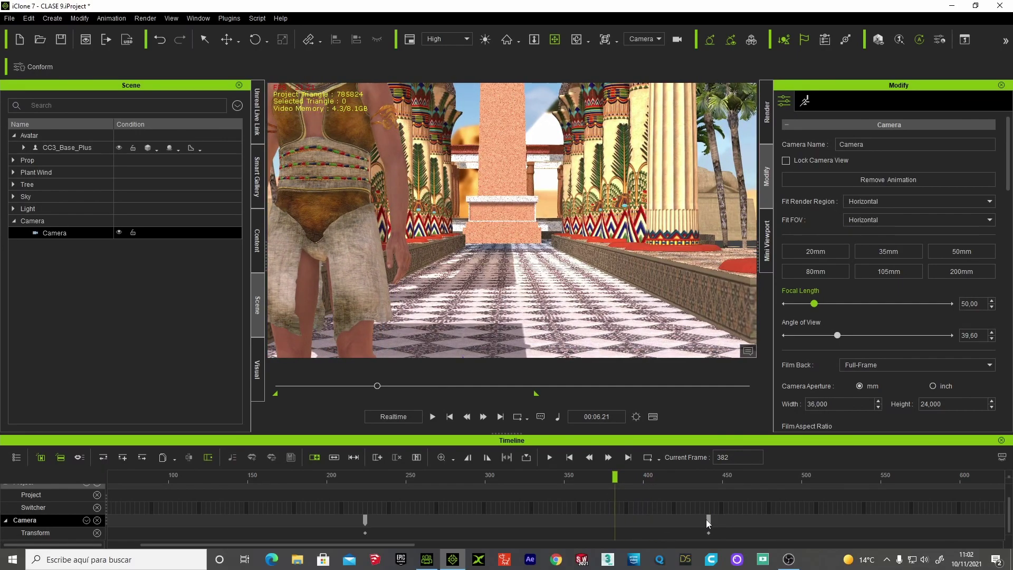
Move the Camera's later keyframe to frame 399 and preview the shot from the start
{"action": "left_click_drag", "start_coordinate": [708, 519], "coordinate": [614, 522]}
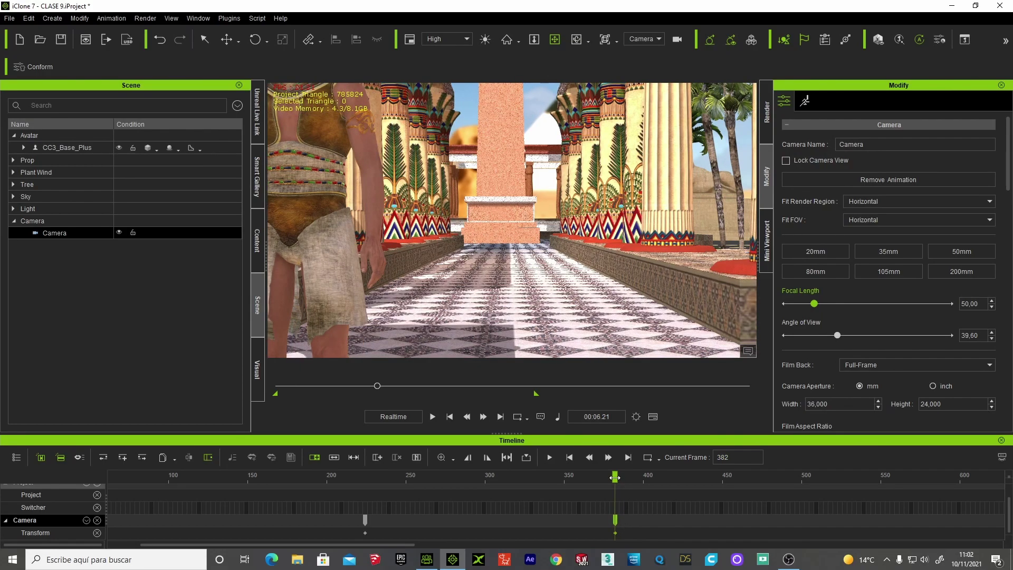
{"action": "left_click_drag", "start_coordinate": [614, 477], "coordinate": [377, 478]}
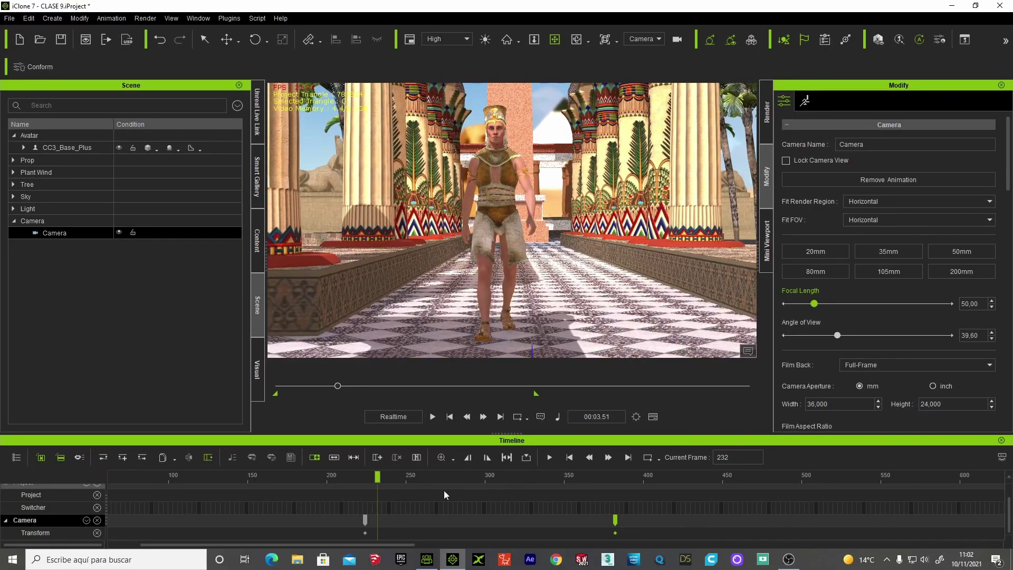
{"action": "left_click", "coordinate": [448, 421]}
{"action": "left_click", "coordinate": [429, 421]}
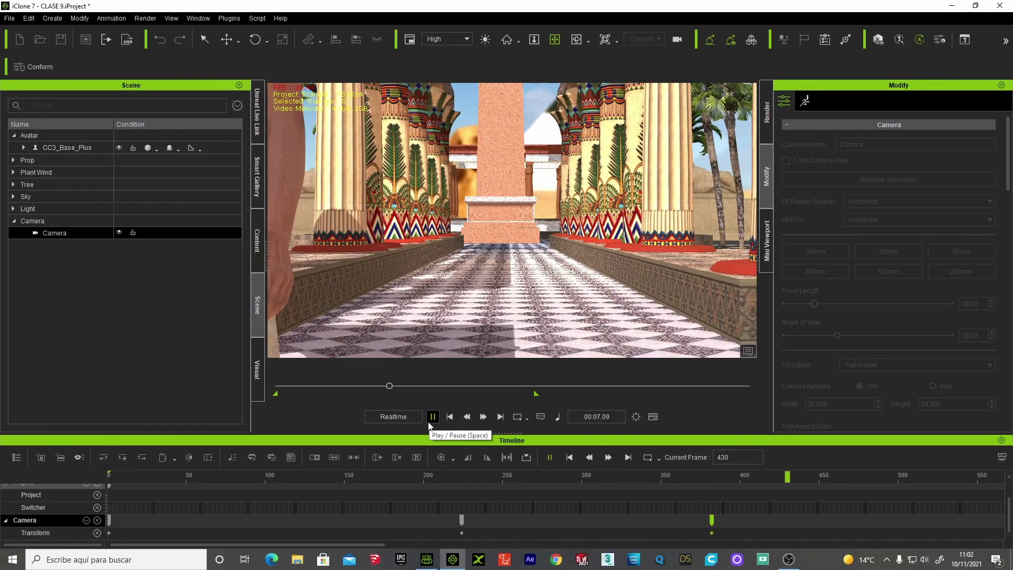
{"action": "left_click", "coordinate": [431, 421]}
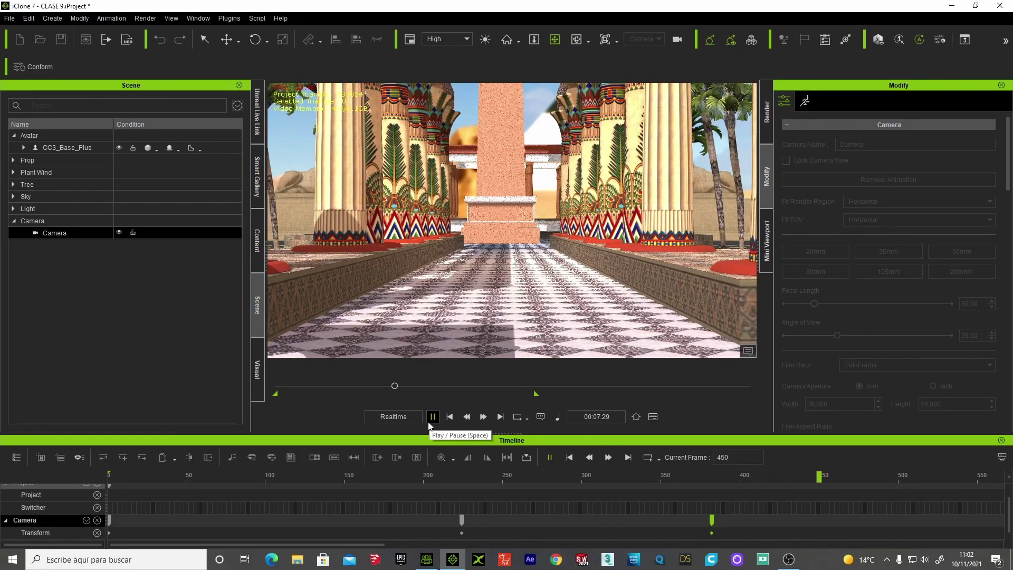
{"action": "left_click", "coordinate": [712, 480]}
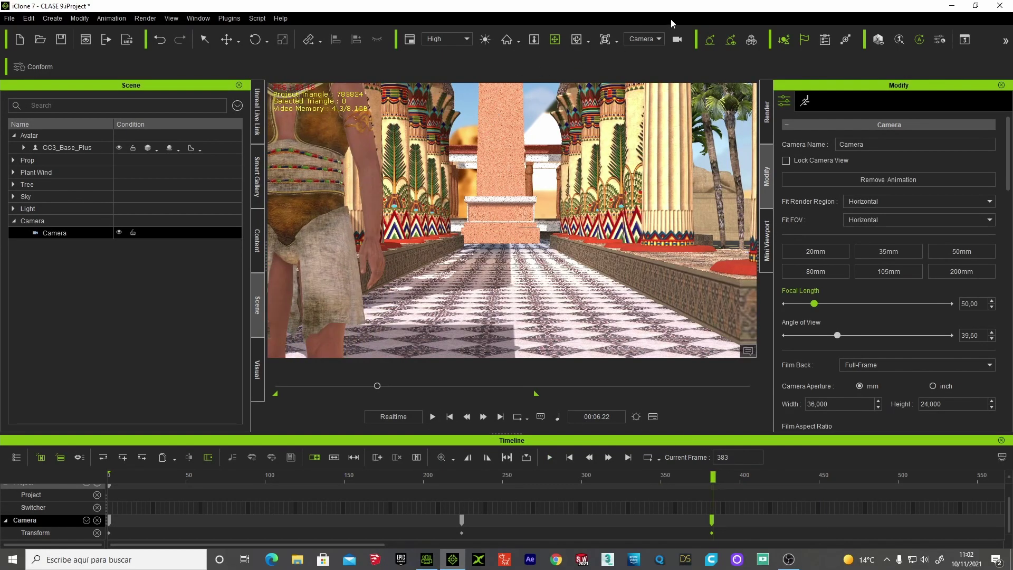
Switch to the Preview camera and frame the view on CC3_Base_Plus
{"action": "left_click", "coordinate": [659, 39]}
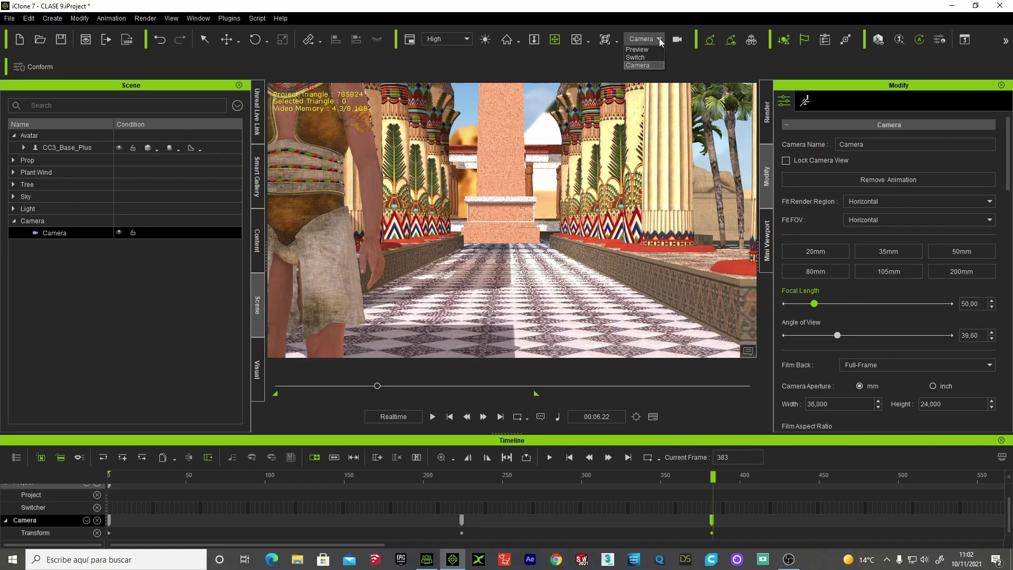
{"action": "left_click", "coordinate": [647, 49]}
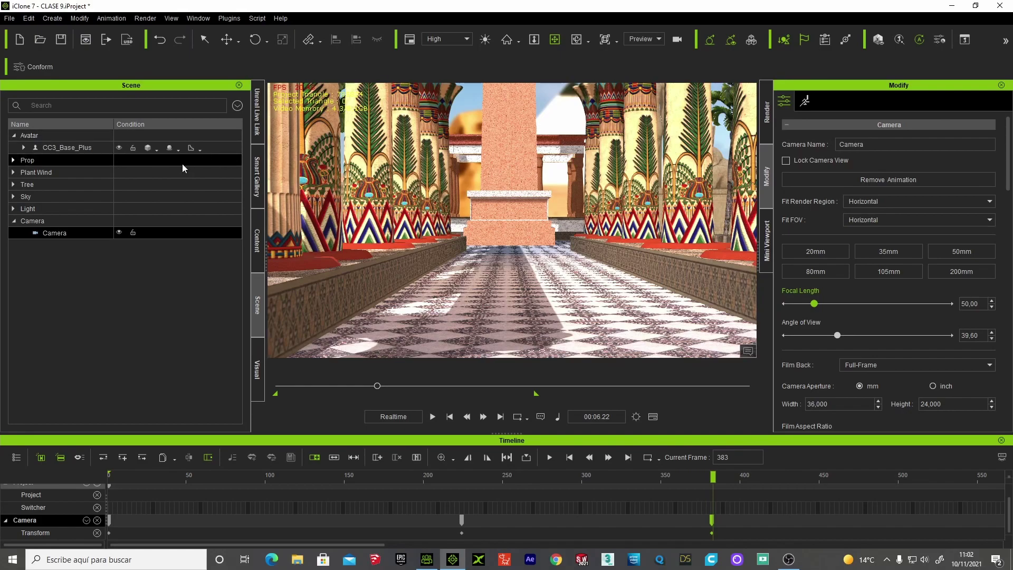
{"action": "left_click", "coordinate": [50, 149]}
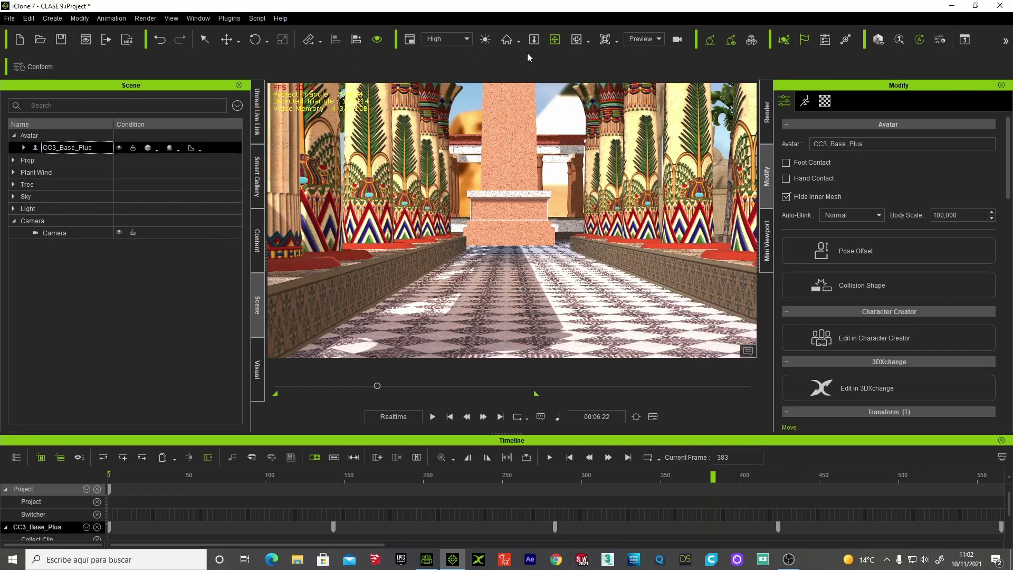
{"action": "left_click", "coordinate": [510, 39]}
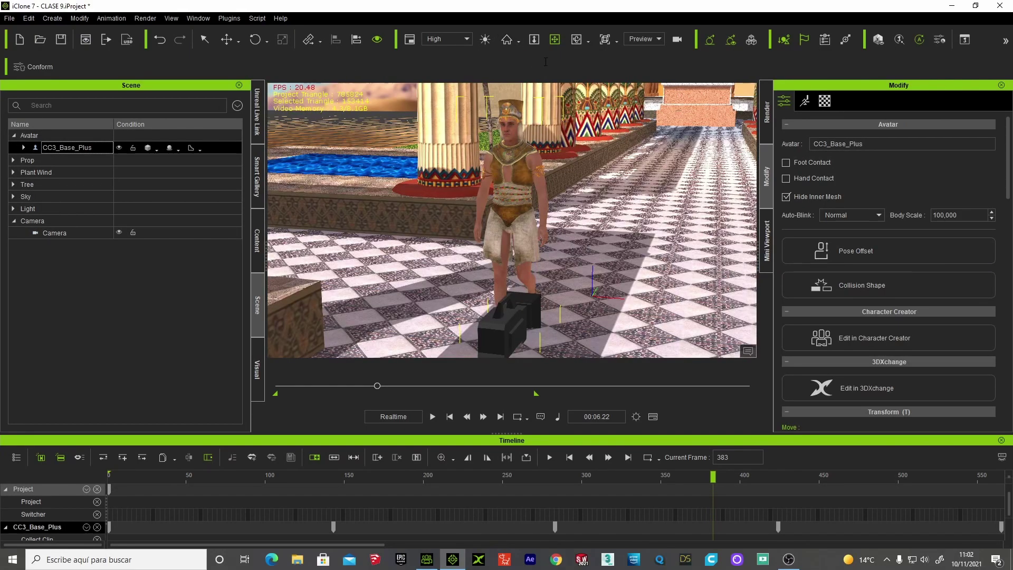
Orbit and zoom to a close side view of the avatar's torso and kilt
{"action": "mouse_move", "coordinate": [580, 179]}
{"action": "right_mouse_down"}
{"action": "mouse_move", "coordinate": [358, 180]}
{"action": "mouse_move", "coordinate": [453, 171]}
{"action": "mouse_move", "coordinate": [504, 183]}
{"action": "right_mouse_up"}
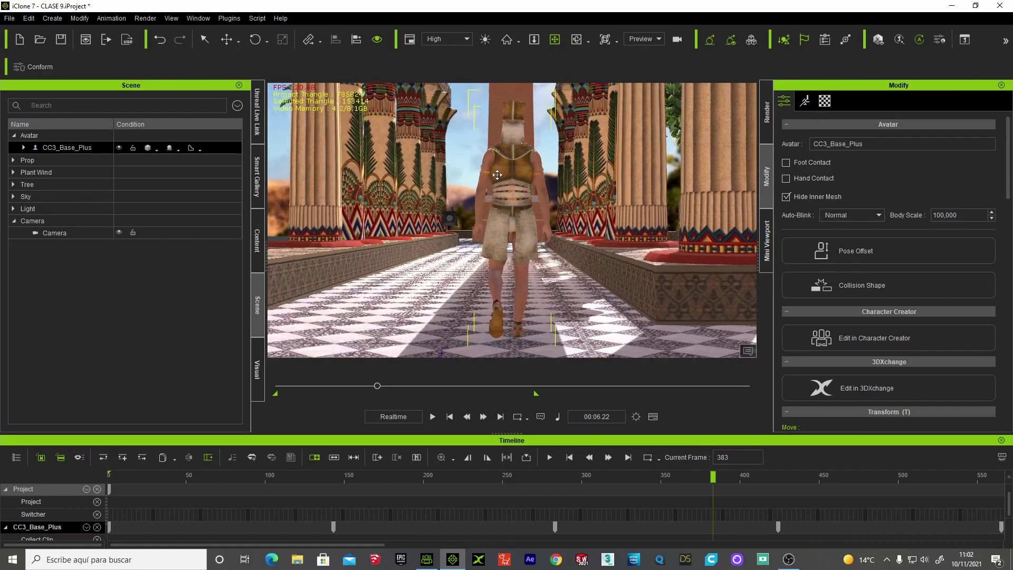
{"action": "scroll", "coordinate": [504, 183], "scroll_direction": "up", "scroll_amount": 2}
{"action": "scroll", "coordinate": [509, 190], "scroll_direction": "up", "scroll_amount": 3}
{"action": "scroll", "coordinate": [514, 198], "scroll_direction": "up", "scroll_amount": 3}
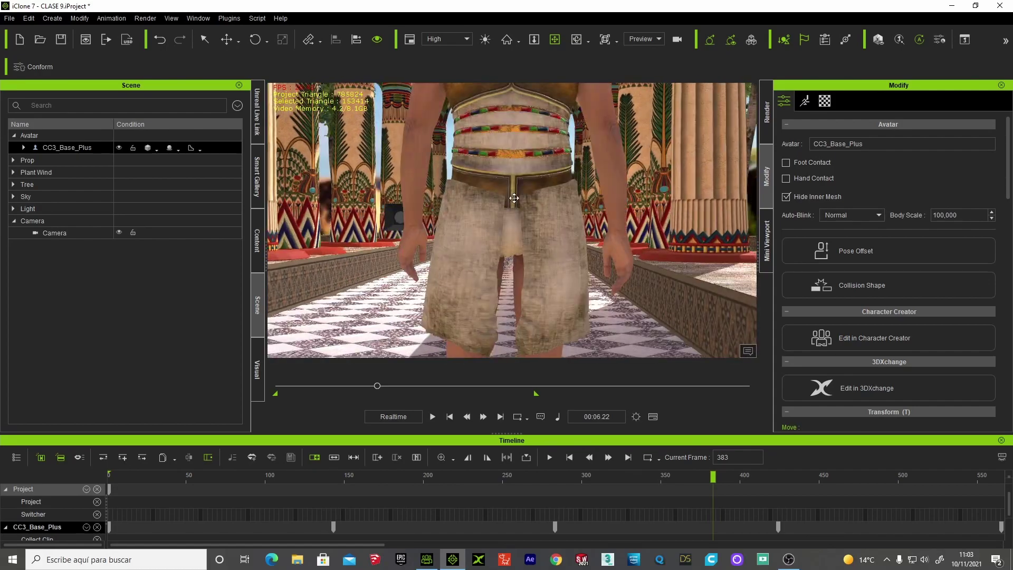
{"action": "right_click_drag", "start_coordinate": [523, 183], "coordinate": [438, 216]}
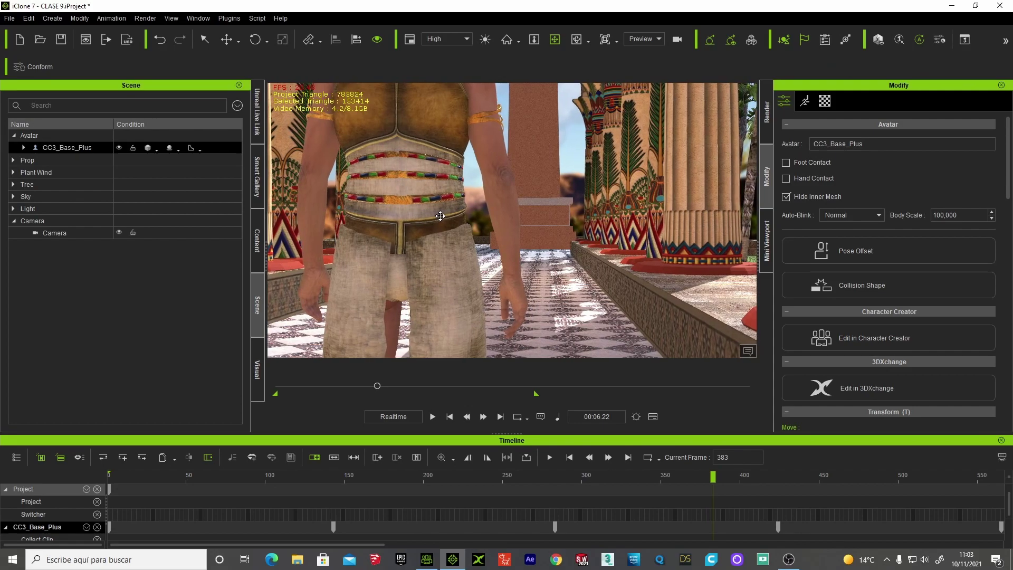
{"action": "right_click_drag", "start_coordinate": [439, 216], "coordinate": [442, 216]}
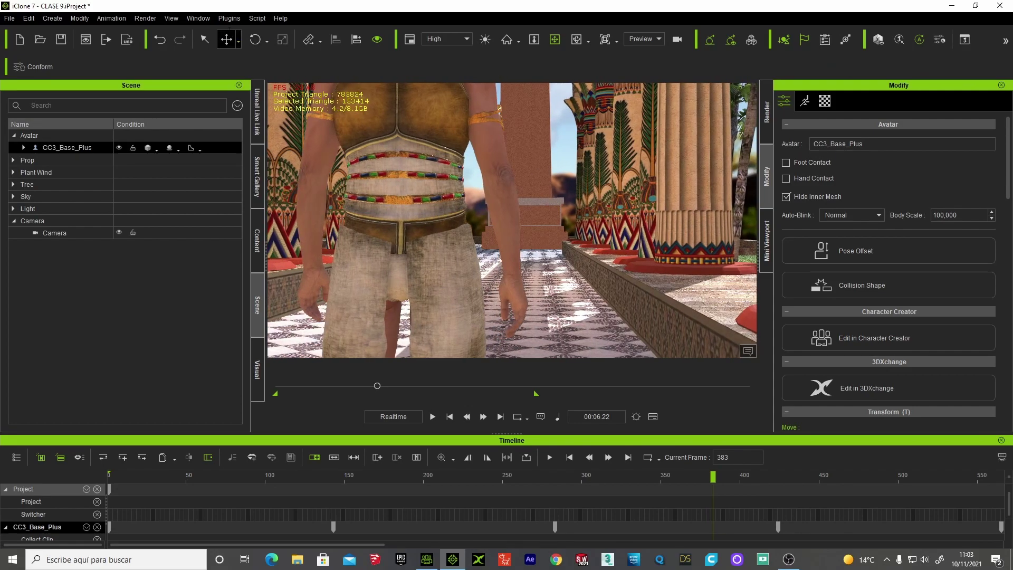
{"action": "left_click", "coordinate": [53, 19]}
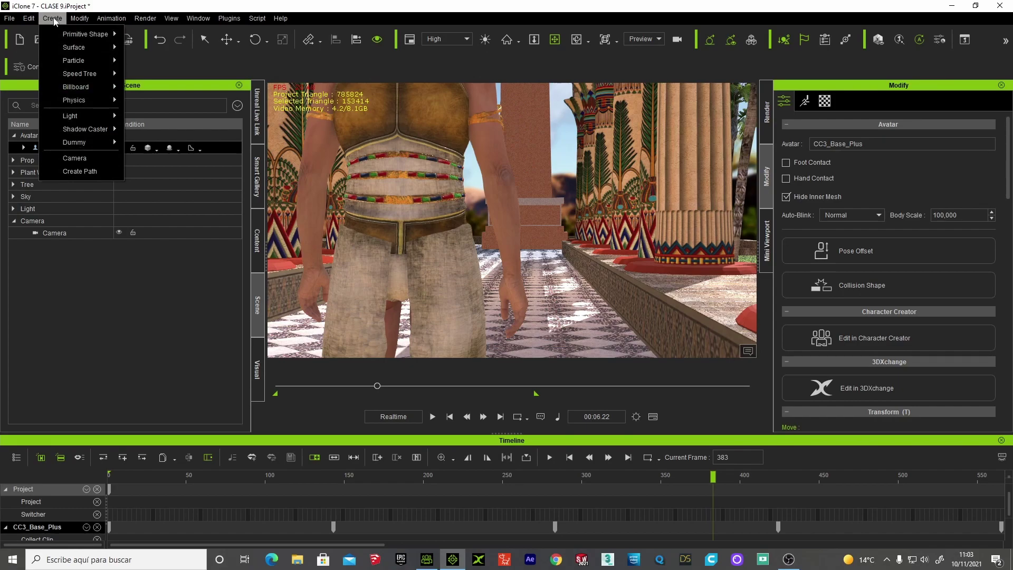
Create Camera(0) from the close-up torso view at frame 383
{"action": "left_click", "coordinate": [72, 158]}
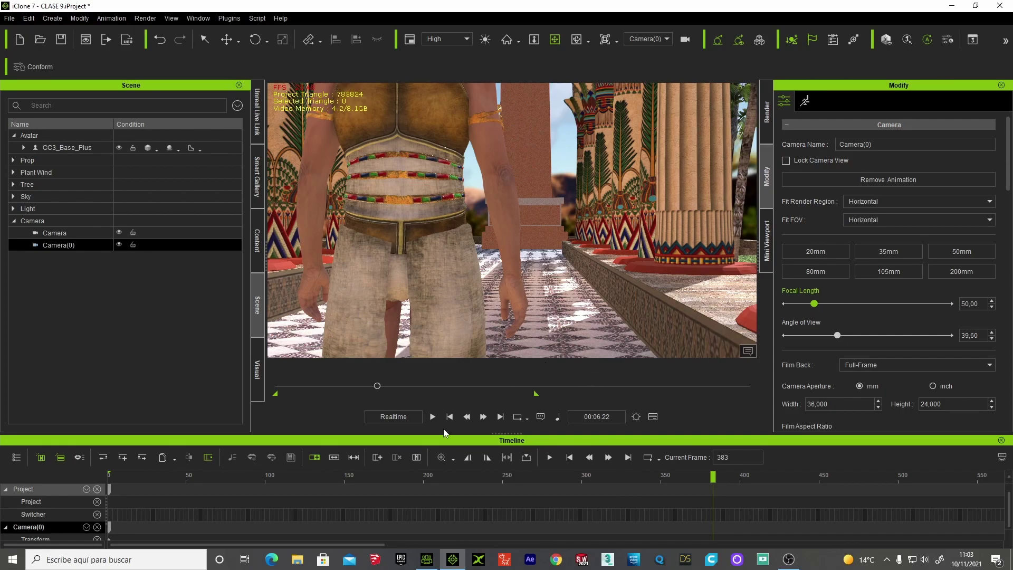
Scrub the animation to frame 390 and scroll down to Camera(0)'s tracks
{"action": "mouse_move", "coordinate": [376, 387]}
{"action": "left_mouse_down"}
{"action": "mouse_move", "coordinate": [276, 385]}
{"action": "mouse_move", "coordinate": [379, 373]}
{"action": "left_mouse_up"}
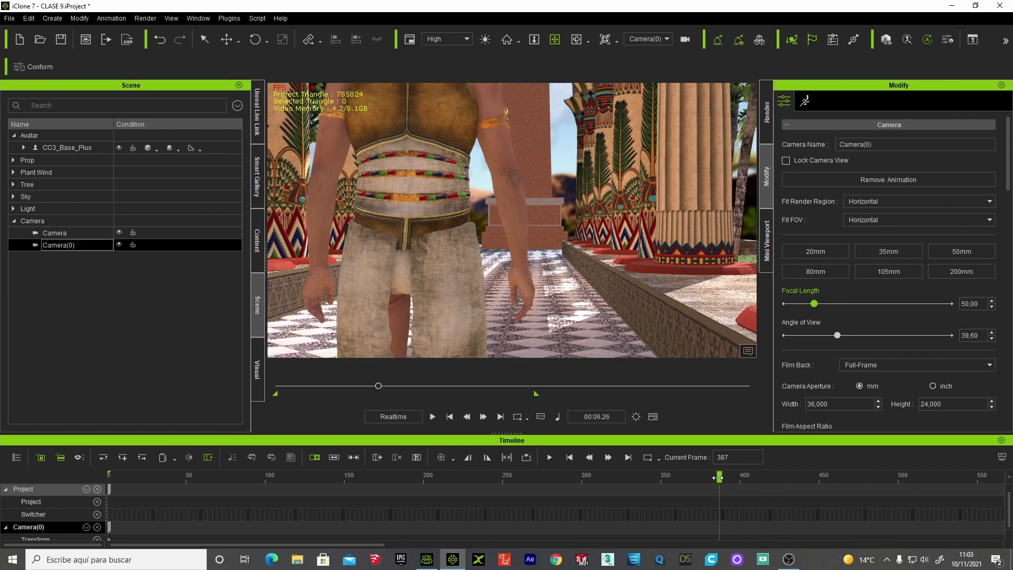
{"action": "mouse_move", "coordinate": [717, 477]}
{"action": "left_mouse_down"}
{"action": "mouse_move", "coordinate": [654, 478]}
{"action": "mouse_move", "coordinate": [726, 478]}
{"action": "mouse_move", "coordinate": [724, 467]}
{"action": "left_mouse_up"}
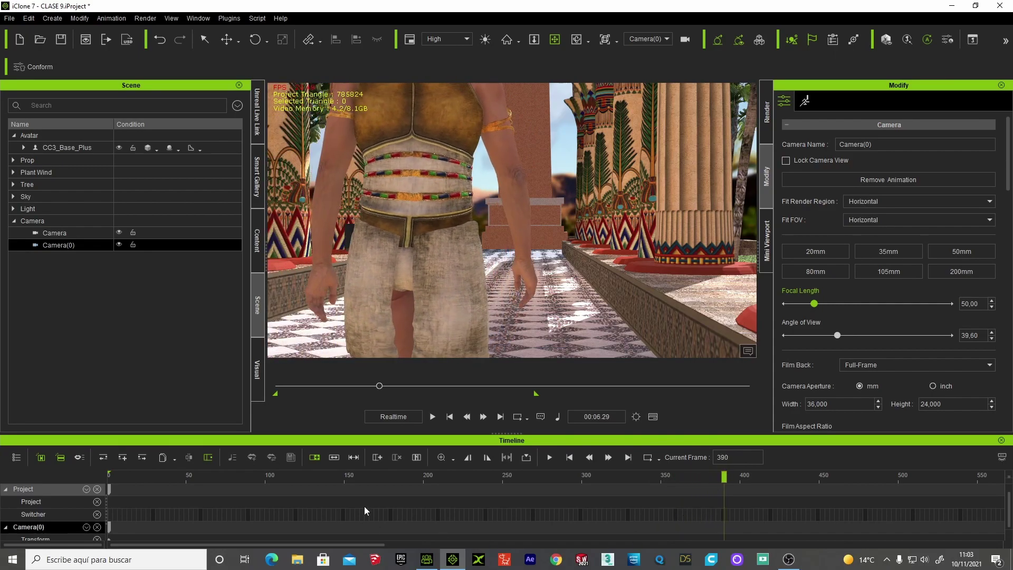
{"action": "scroll", "coordinate": [56, 528], "scroll_direction": "down", "scroll_amount": 1}
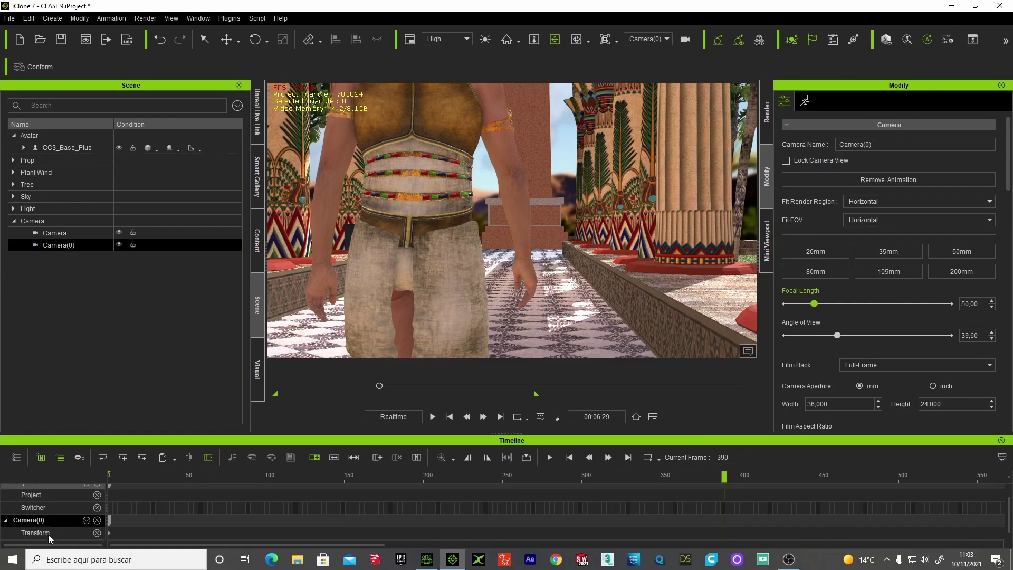
Add a Camera(0) transform keyframe at frame 390
{"action": "left_click", "coordinate": [48, 533]}
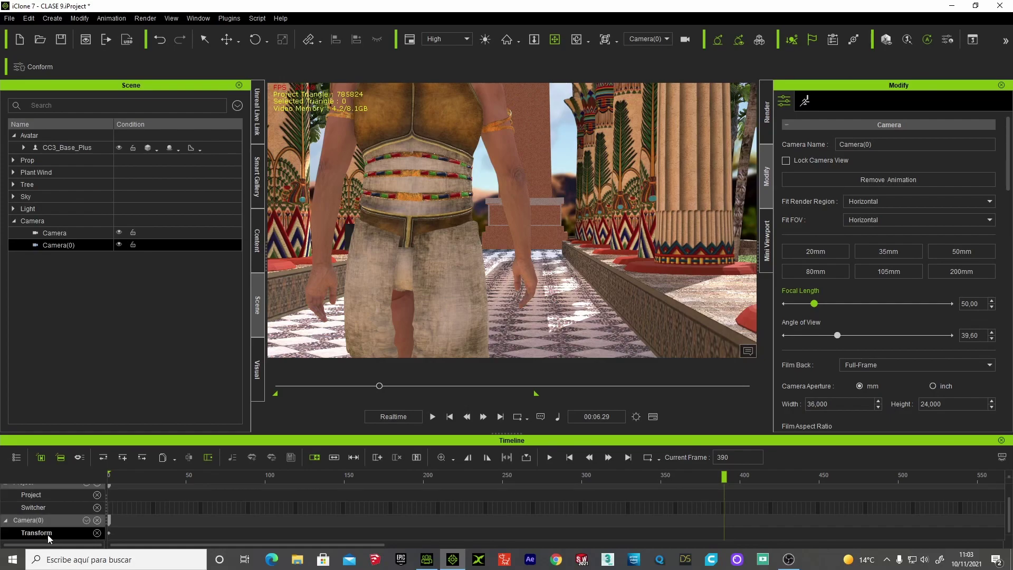
{"action": "left_click", "coordinate": [124, 459]}
{"action": "left_click_drag", "start_coordinate": [346, 546], "coordinate": [428, 542]}
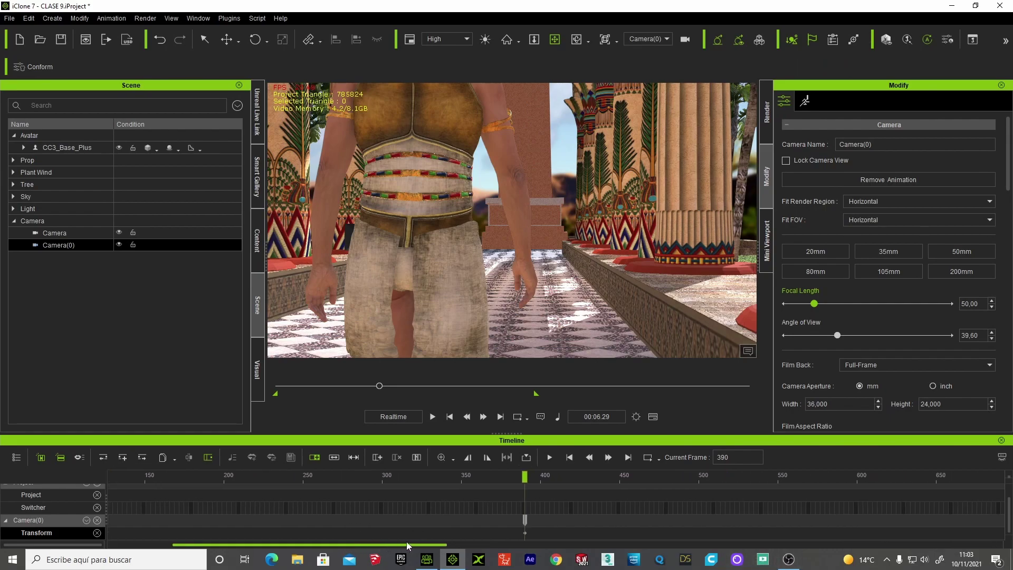
At frame 715, push Camera(0) closer behind the character, then play on to check
{"action": "left_click", "coordinate": [432, 416]}
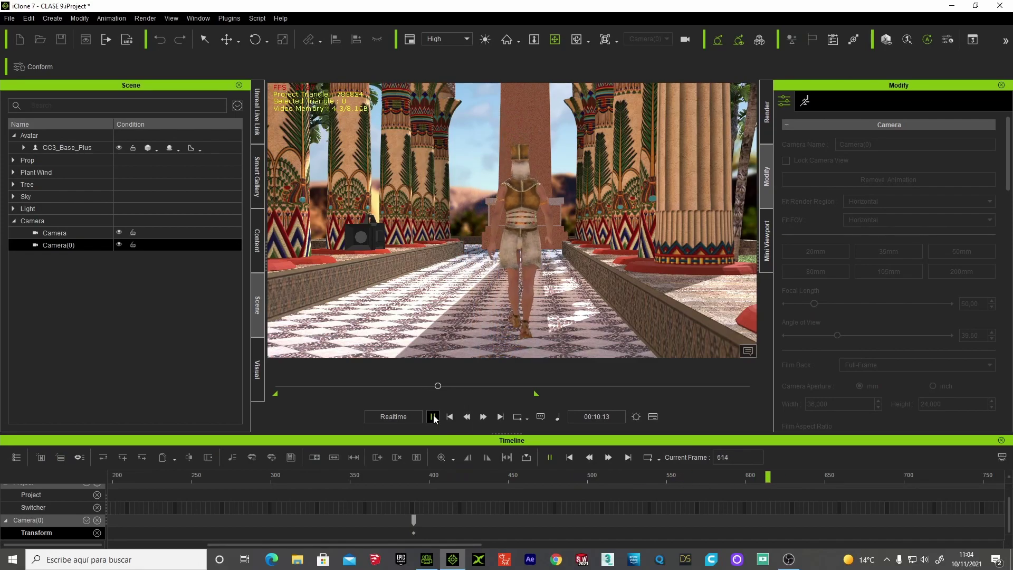
{"action": "key", "text": "space"}
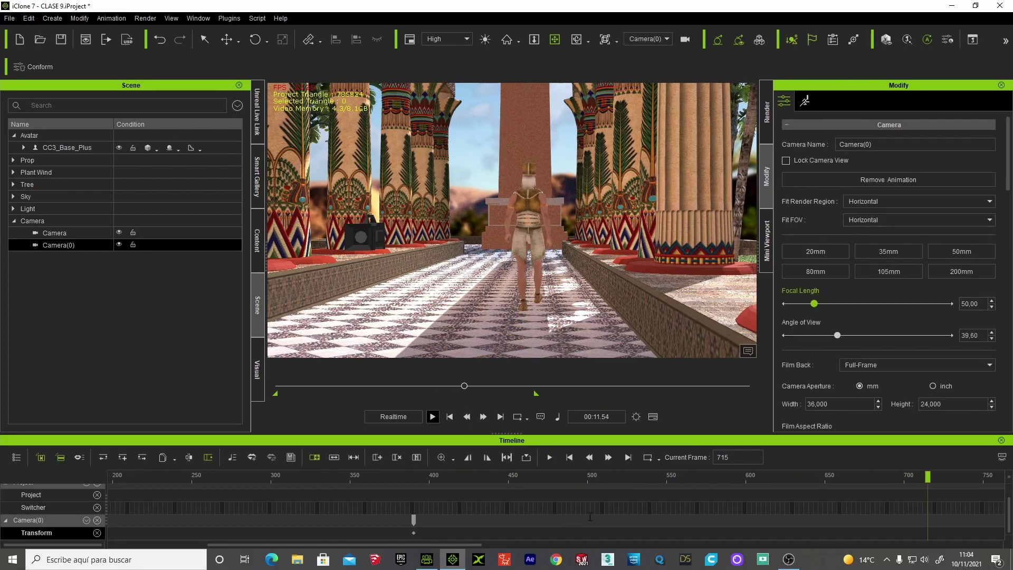
{"action": "scroll", "coordinate": [523, 236], "scroll_direction": "up", "scroll_amount": 2}
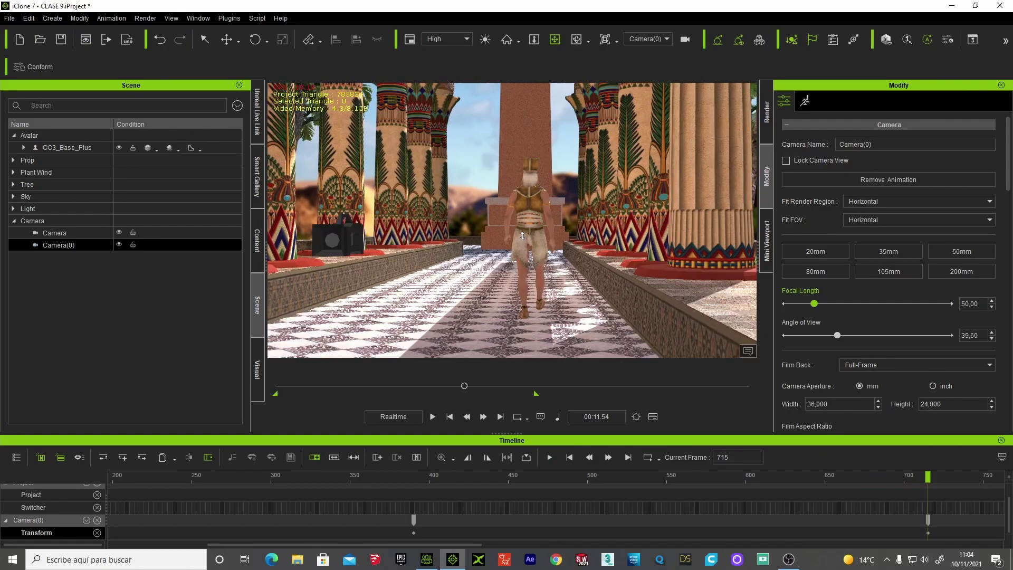
{"action": "scroll", "coordinate": [524, 235], "scroll_direction": "up", "scroll_amount": 2}
{"action": "scroll", "coordinate": [524, 234], "scroll_direction": "up", "scroll_amount": 2}
{"action": "scroll", "coordinate": [525, 233], "scroll_direction": "up", "scroll_amount": 2}
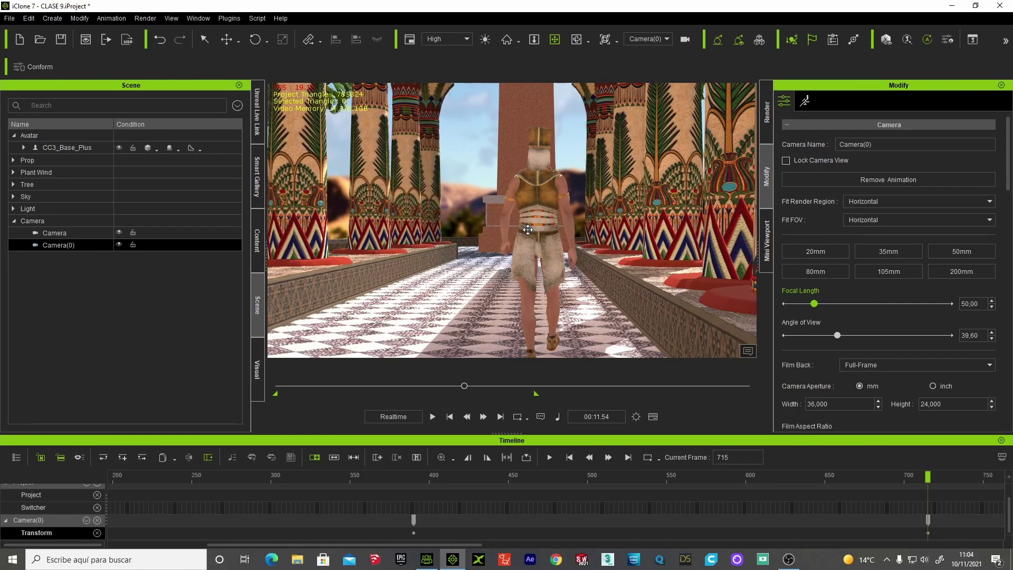
{"action": "scroll", "coordinate": [528, 230], "scroll_direction": "up", "scroll_amount": 2}
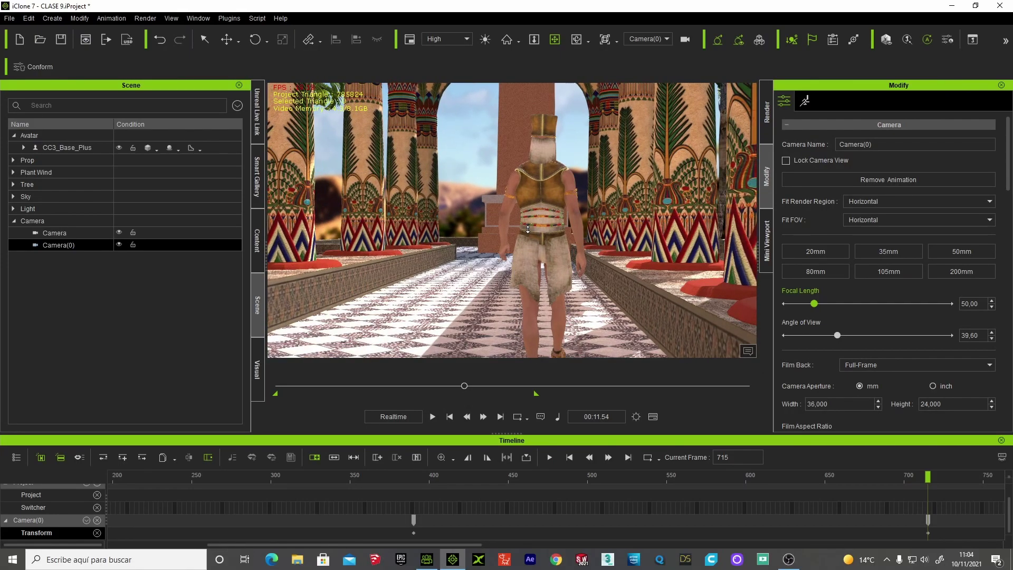
{"action": "scroll", "coordinate": [527, 229], "scroll_direction": "up", "scroll_amount": 2}
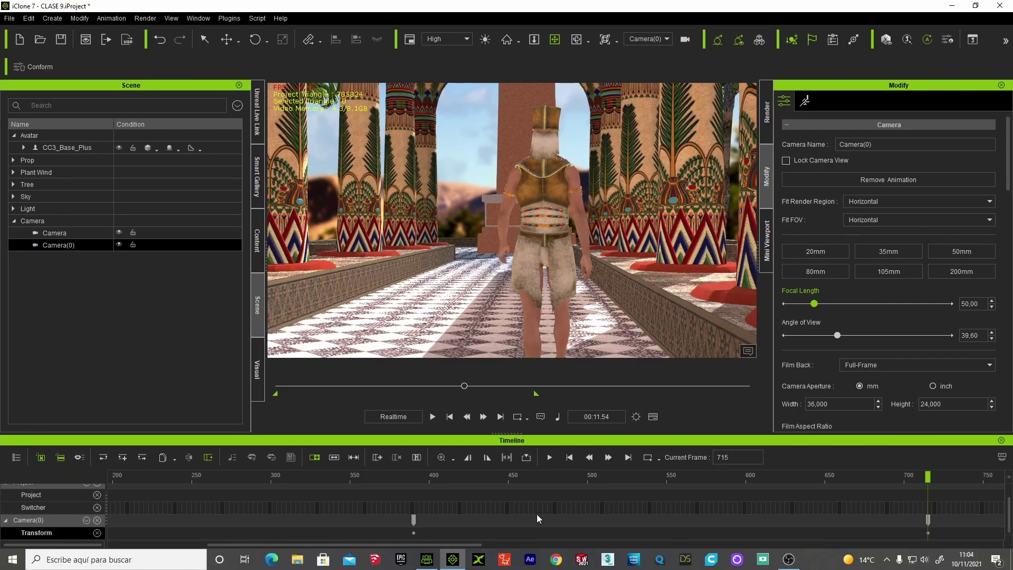
{"action": "left_click_drag", "start_coordinate": [451, 543], "coordinate": [566, 544]}
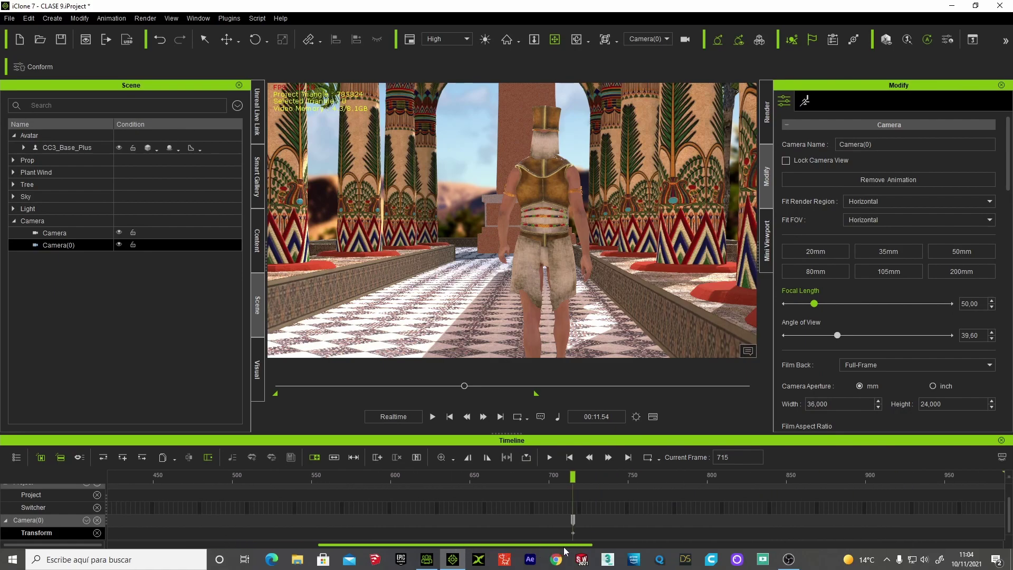
{"action": "left_click", "coordinate": [432, 416]}
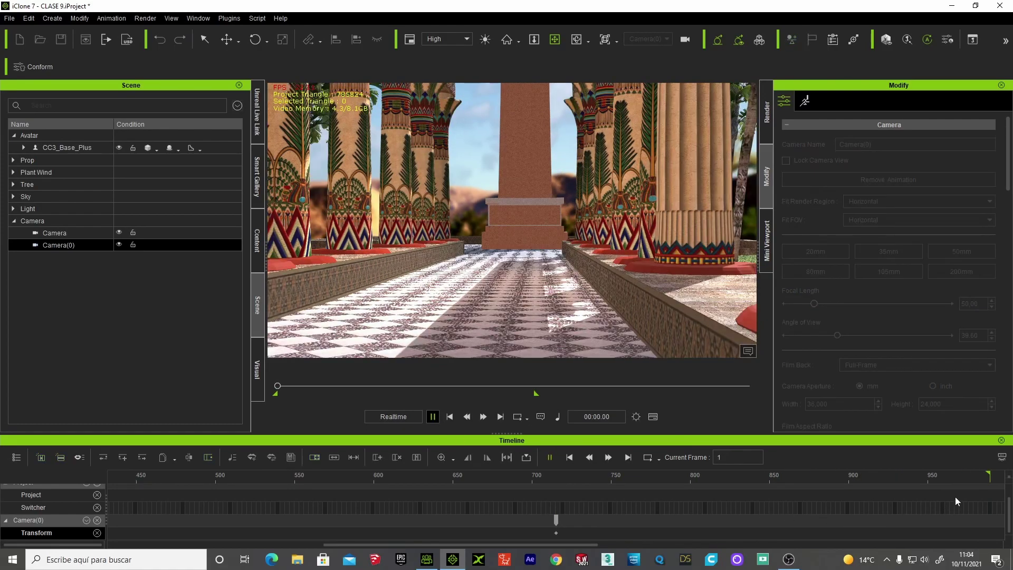
At frame 958, dolly Camera(0) in close behind the walking avatar
{"action": "left_click", "coordinate": [432, 416]}
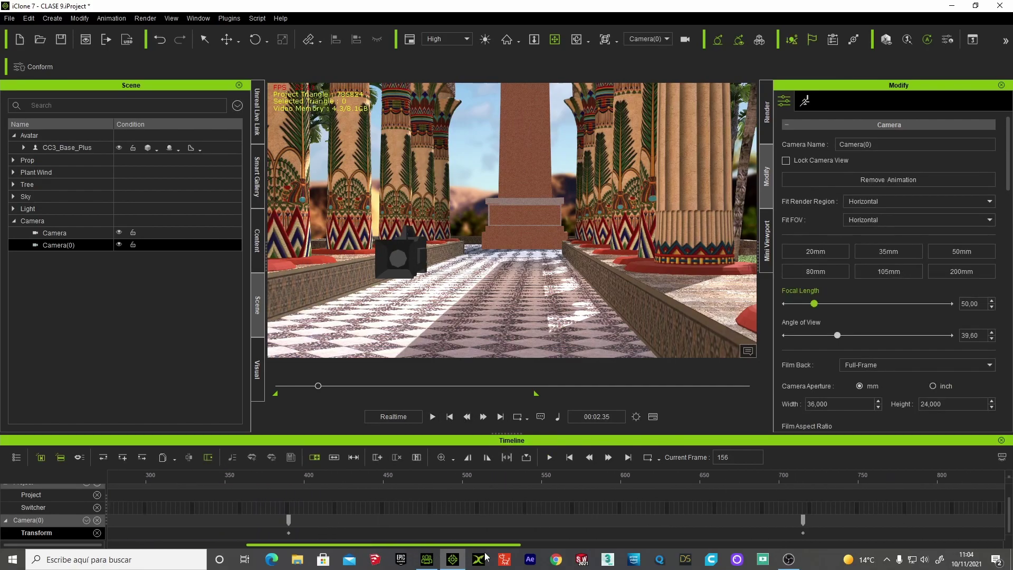
{"action": "left_click_drag", "start_coordinate": [486, 557], "coordinate": [622, 556]}
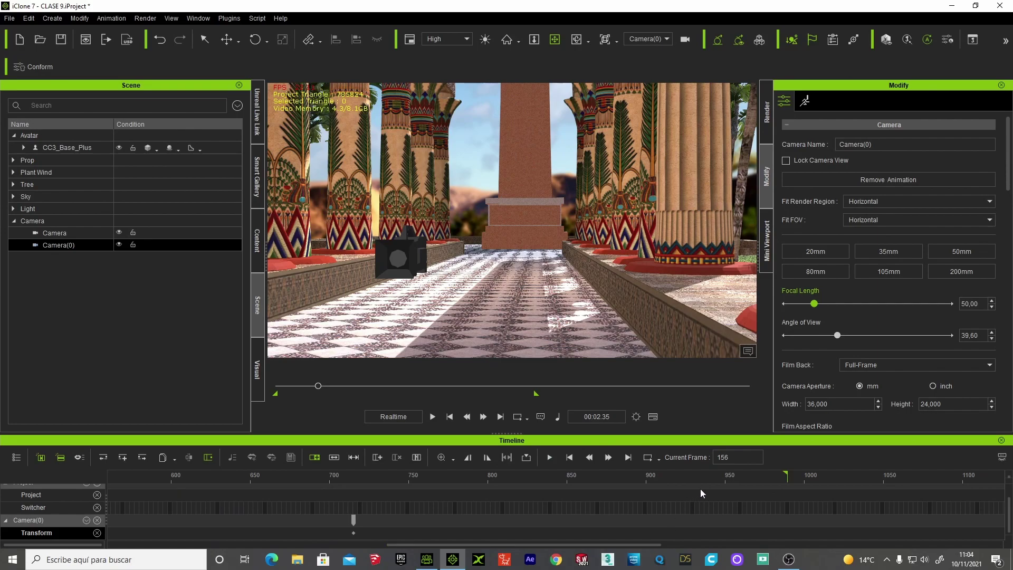
{"action": "left_click", "coordinate": [721, 476]}
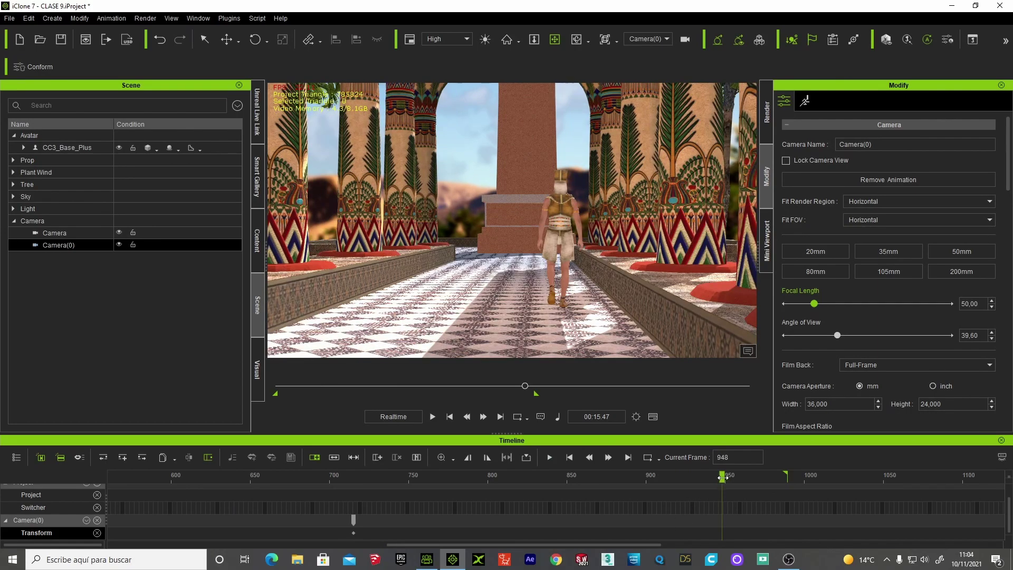
{"action": "left_click_drag", "start_coordinate": [722, 477], "coordinate": [738, 476]}
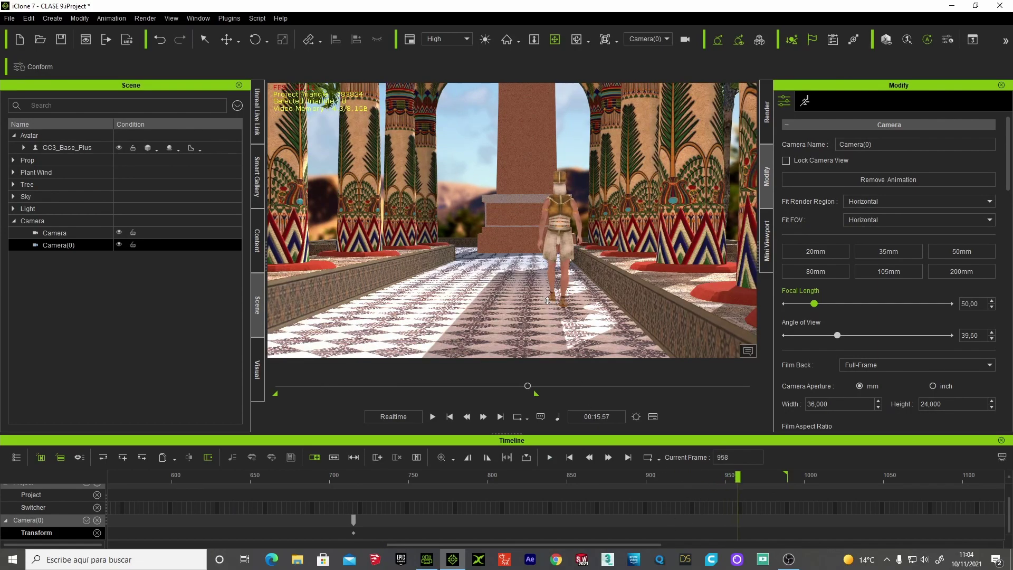
{"action": "scroll", "coordinate": [547, 301], "scroll_direction": "up", "scroll_amount": 2}
{"action": "scroll", "coordinate": [547, 301], "scroll_direction": "up", "scroll_amount": 4}
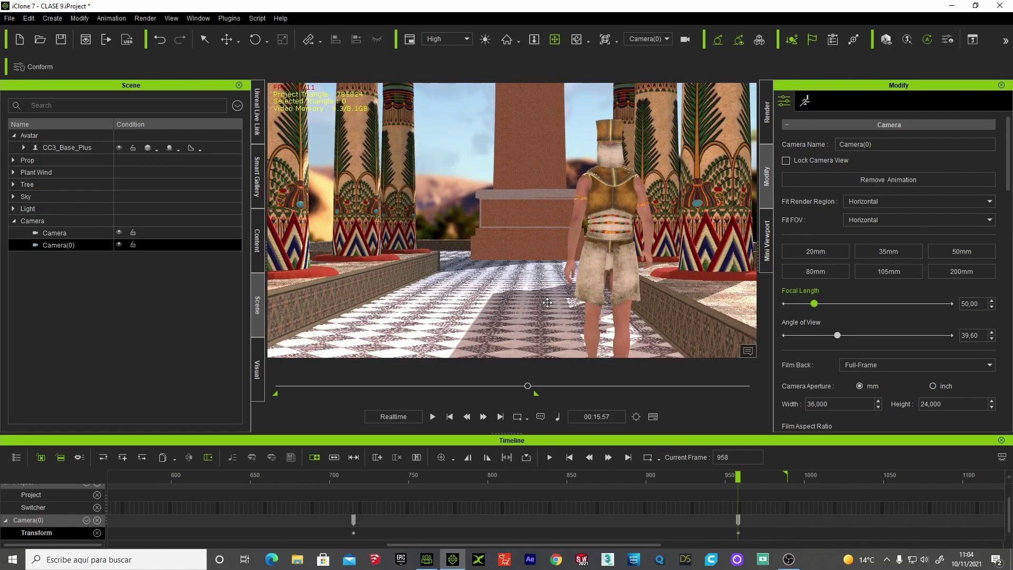
{"action": "left_click_drag", "start_coordinate": [546, 303], "coordinate": [555, 322]}
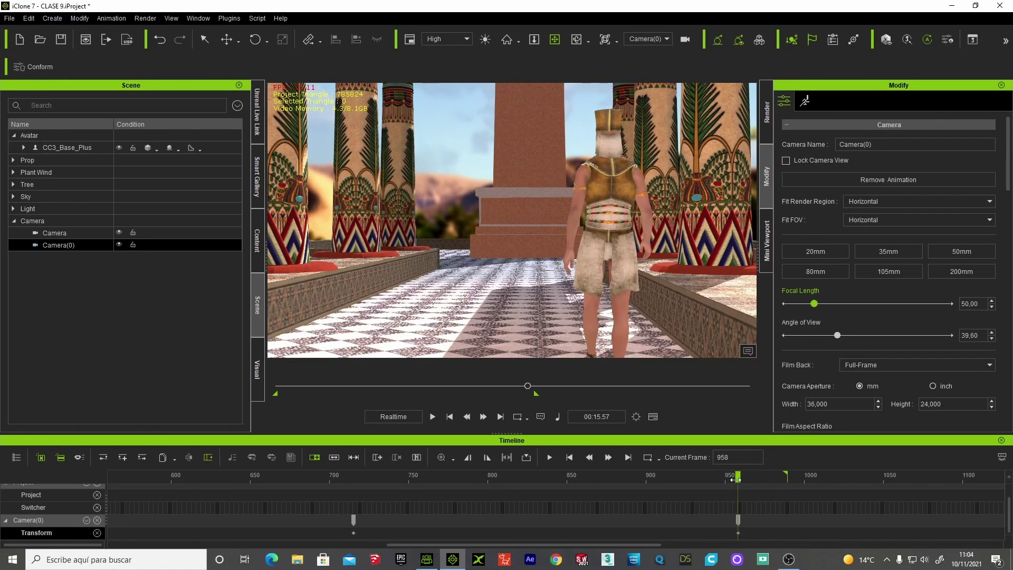
Play Camera(0)'s shot from the start to review it, then rewind to frame 1
{"action": "left_click_drag", "start_coordinate": [737, 478], "coordinate": [245, 483]}
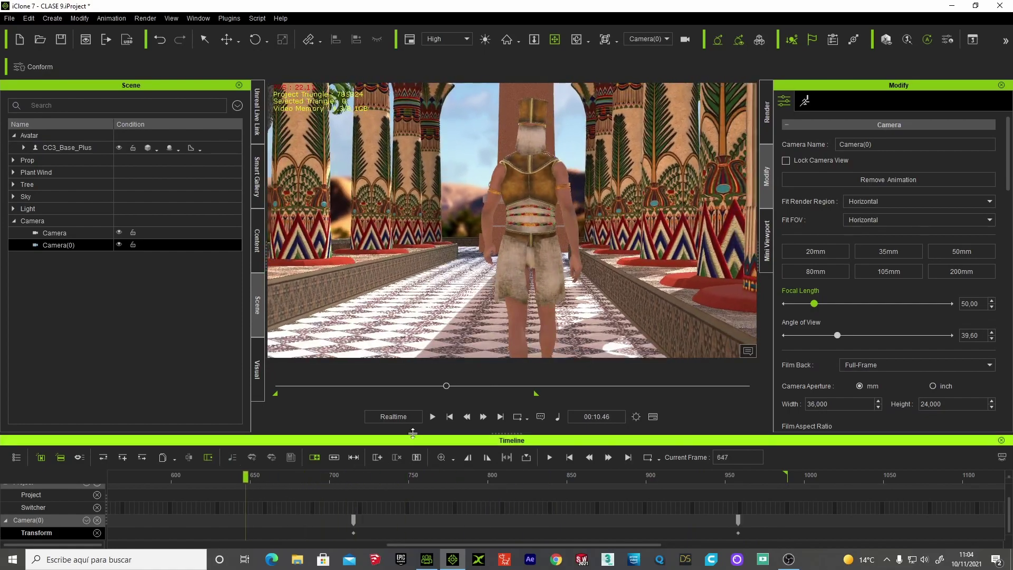
{"action": "left_click", "coordinate": [453, 418]}
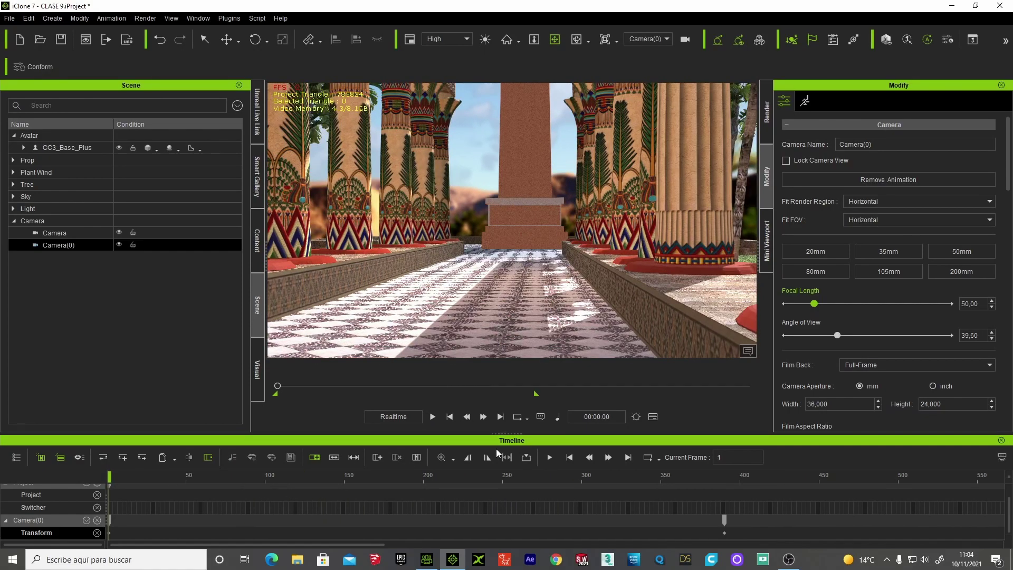
{"action": "left_click", "coordinate": [432, 417]}
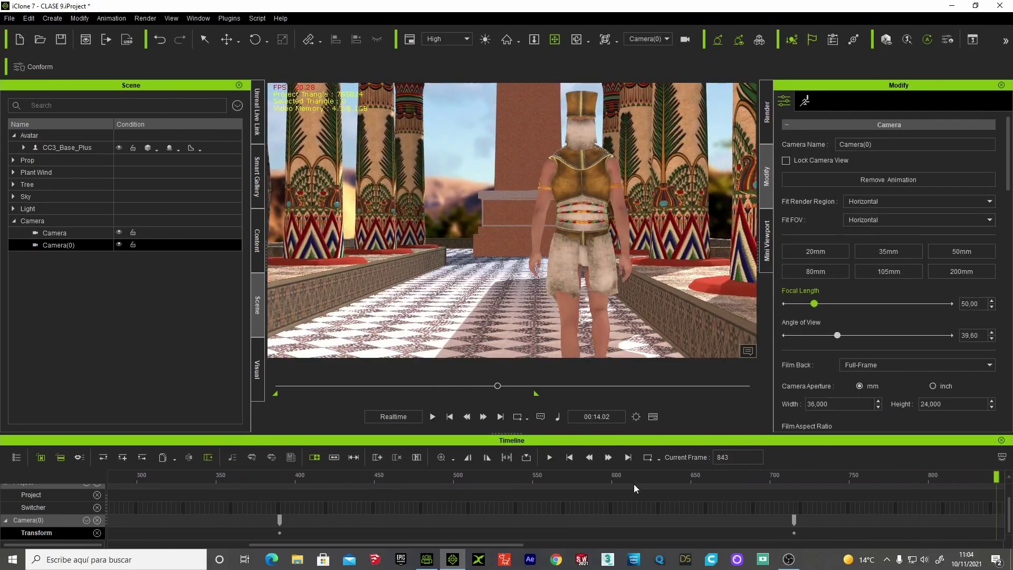
{"action": "left_click", "coordinate": [449, 417]}
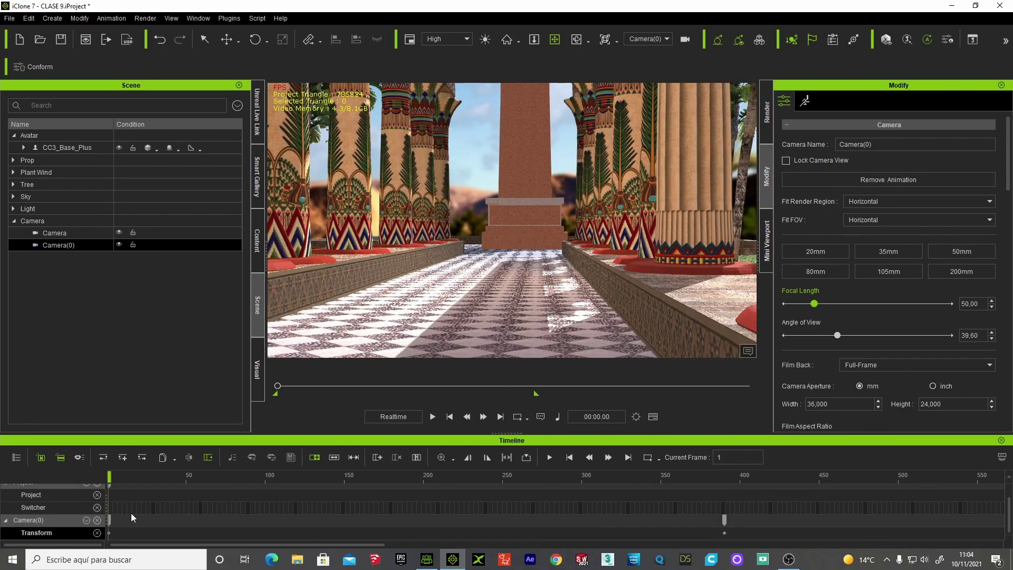
Set the Switcher's starting camera to Camera at frame 2 and view the scene through the Switch camera
{"action": "scroll", "coordinate": [128, 517], "scroll_direction": "up", "scroll_amount": 1}
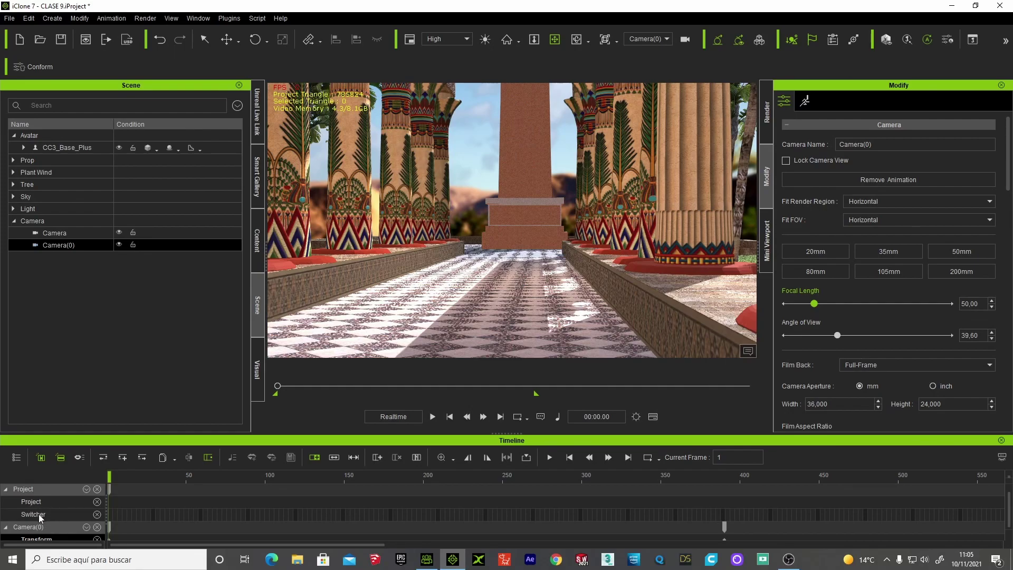
{"action": "right_click", "coordinate": [109, 515]}
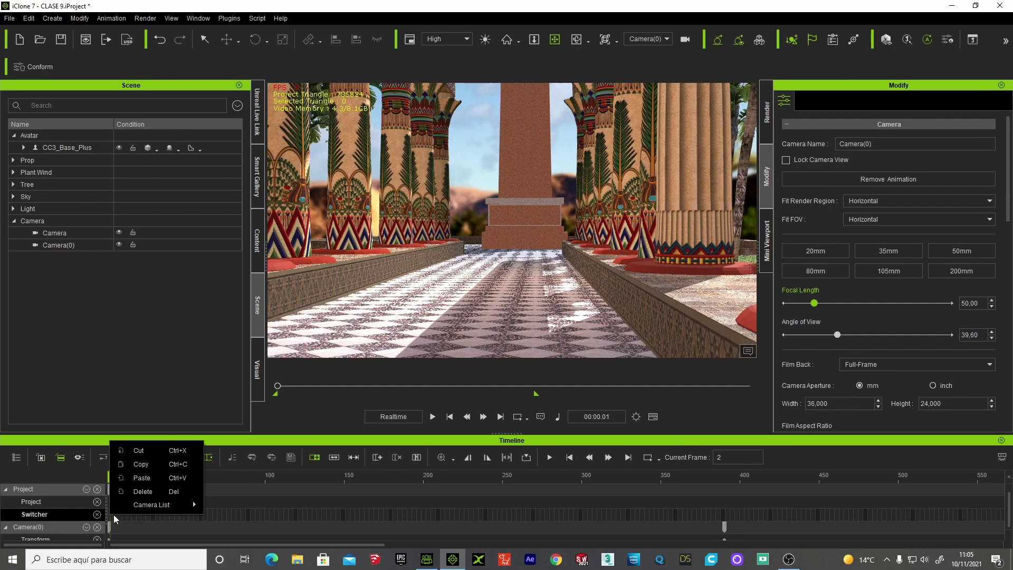
{"action": "mouse_move", "coordinate": [151, 504]}
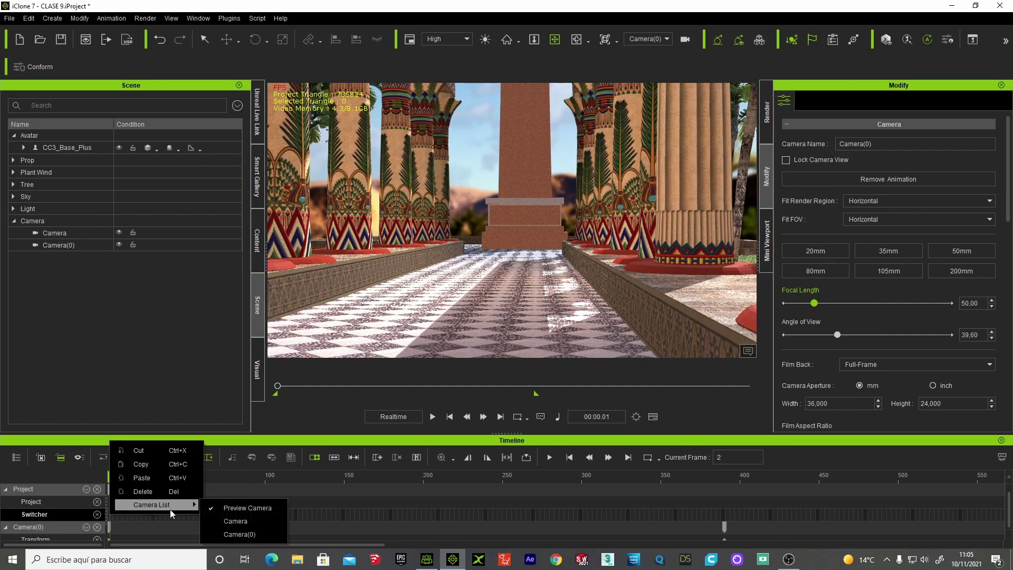
{"action": "left_click", "coordinate": [240, 523]}
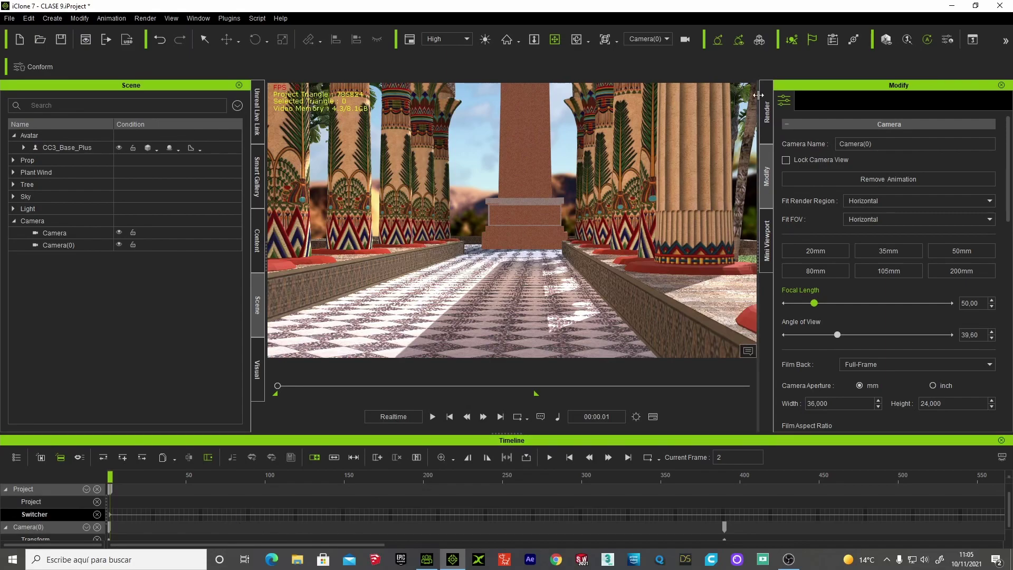
{"action": "left_click", "coordinate": [667, 39]}
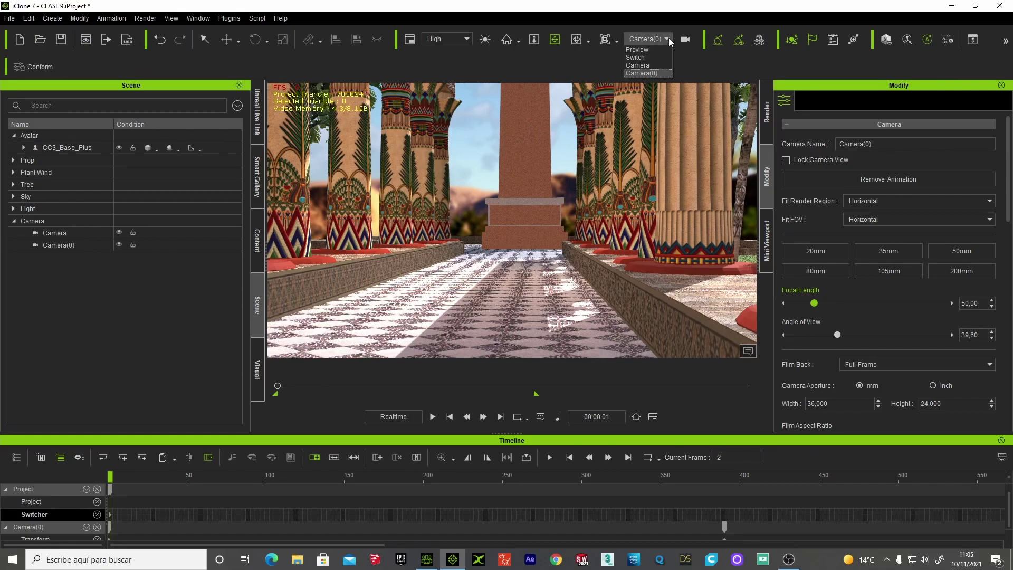
{"action": "left_click", "coordinate": [643, 56]}
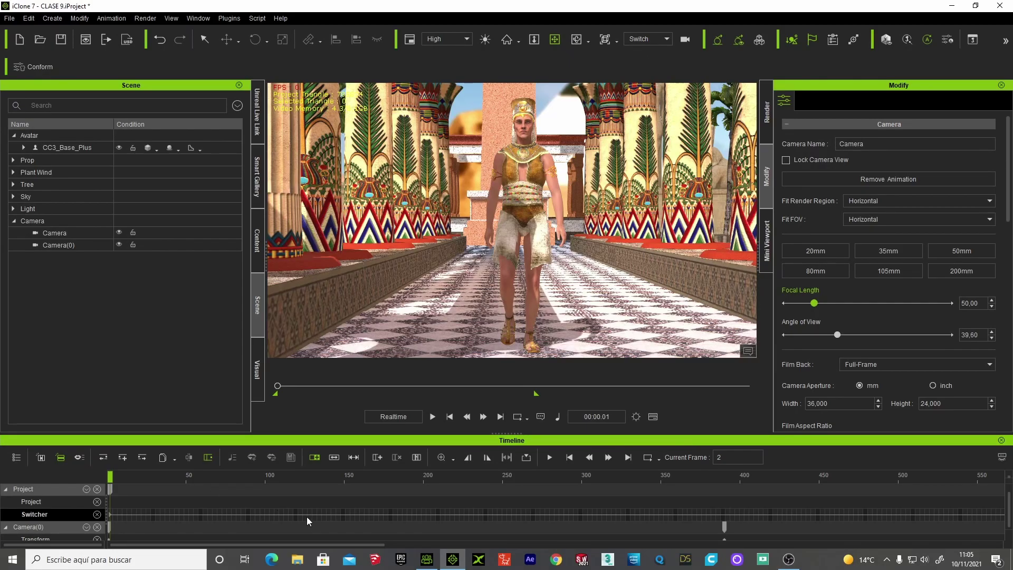
Play the switched walk, pause, and scrub back to frame 402
{"action": "left_click", "coordinate": [435, 416]}
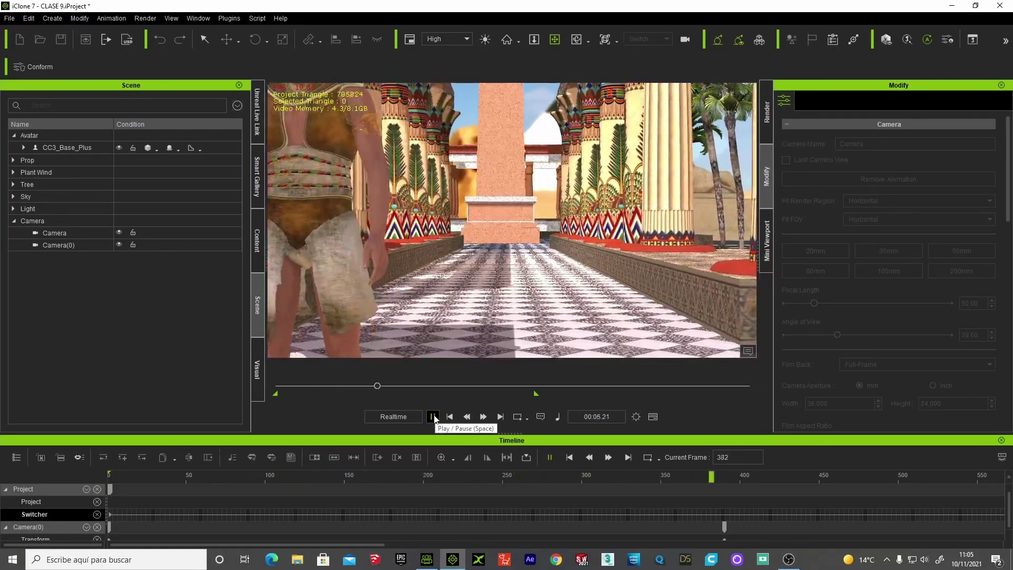
{"action": "left_click", "coordinate": [432, 417]}
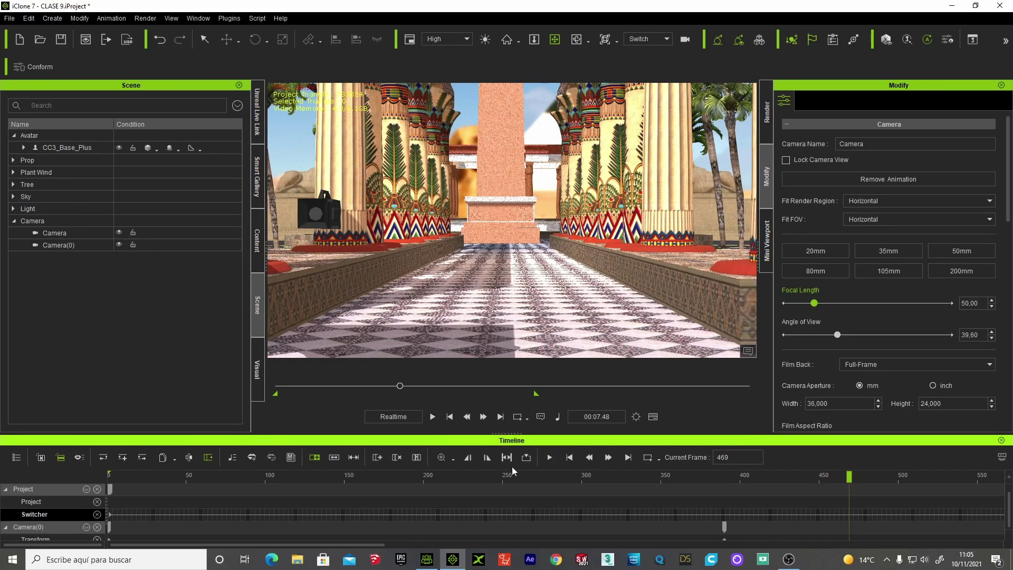
{"action": "left_click_drag", "start_coordinate": [852, 478], "coordinate": [742, 496]}
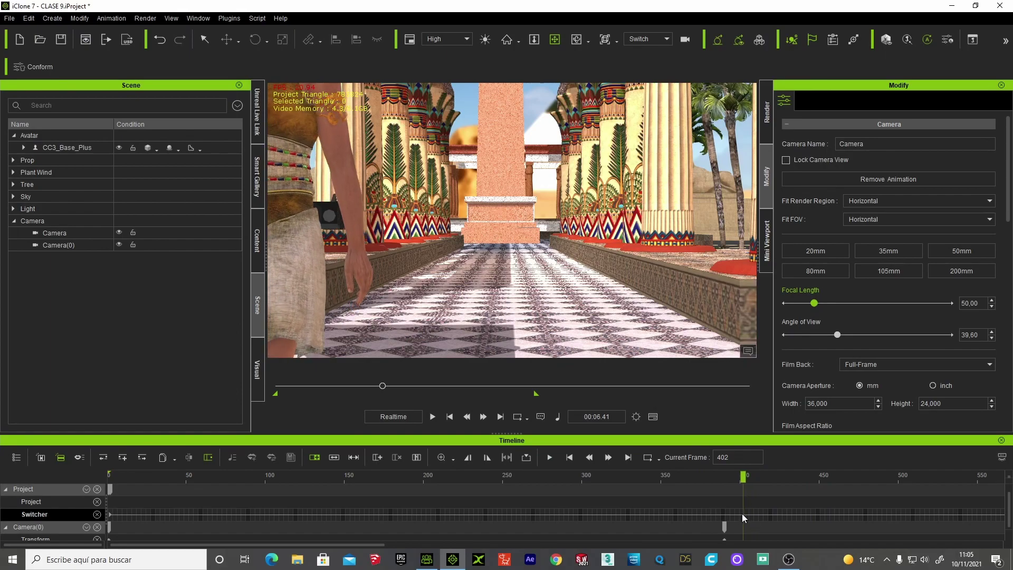
Cut the Switcher to Camera(0) at frame 402 and replay from the start
{"action": "right_click", "coordinate": [744, 517]}
{"action": "mouse_move", "coordinate": [785, 504]}
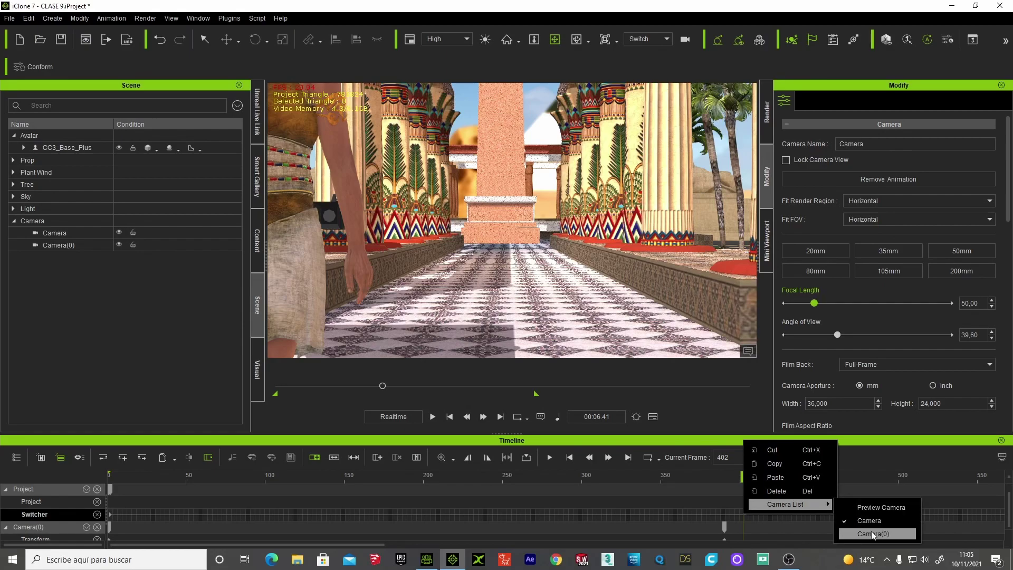
{"action": "left_click", "coordinate": [872, 534]}
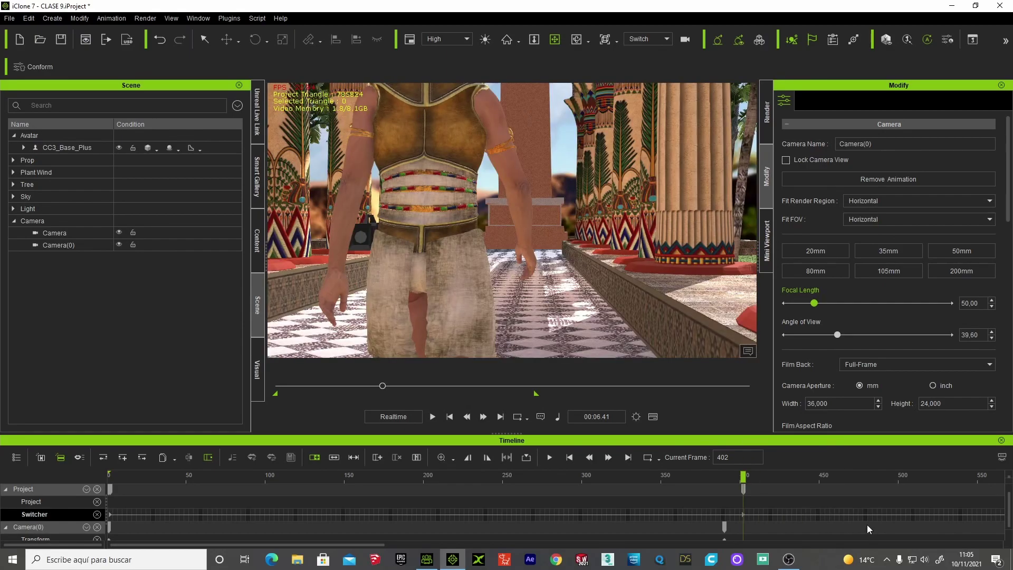
{"action": "left_click", "coordinate": [450, 416]}
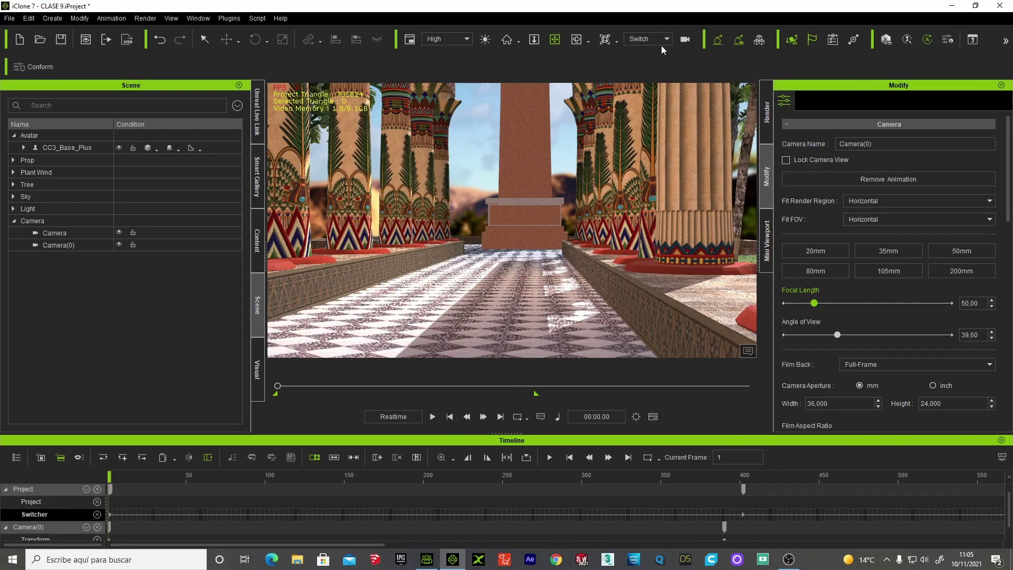
{"action": "left_click", "coordinate": [432, 416]}
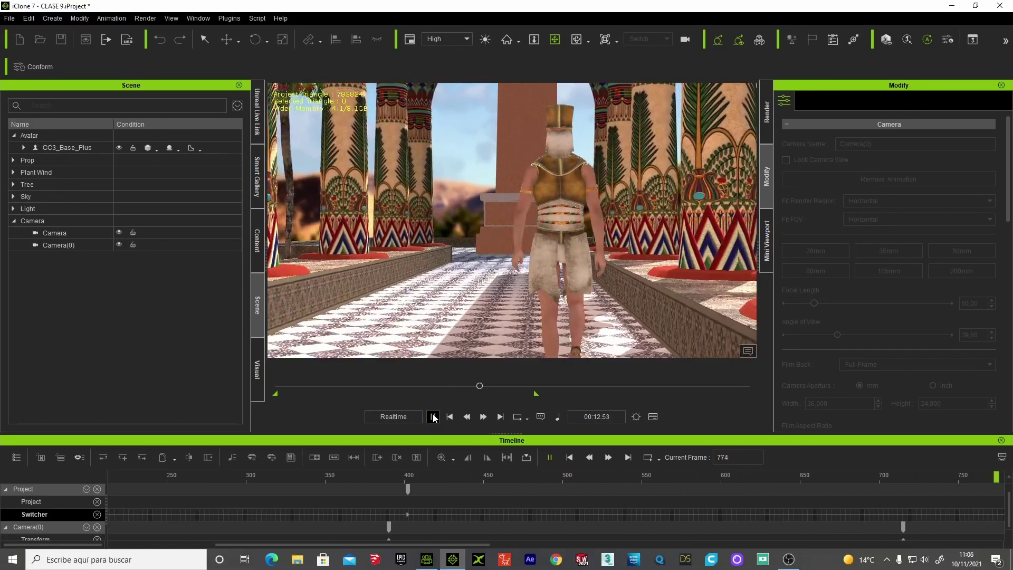
Stop playback and step through frames 366, 364, 363, 351 and 341 around the camera cut
{"action": "left_click", "coordinate": [433, 417]}
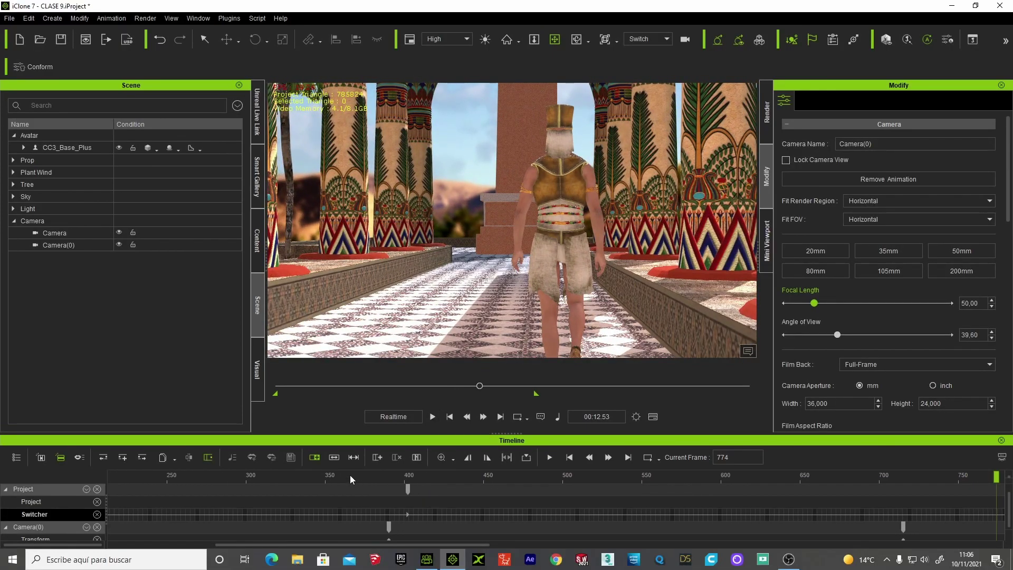
{"action": "left_click", "coordinate": [350, 475]}
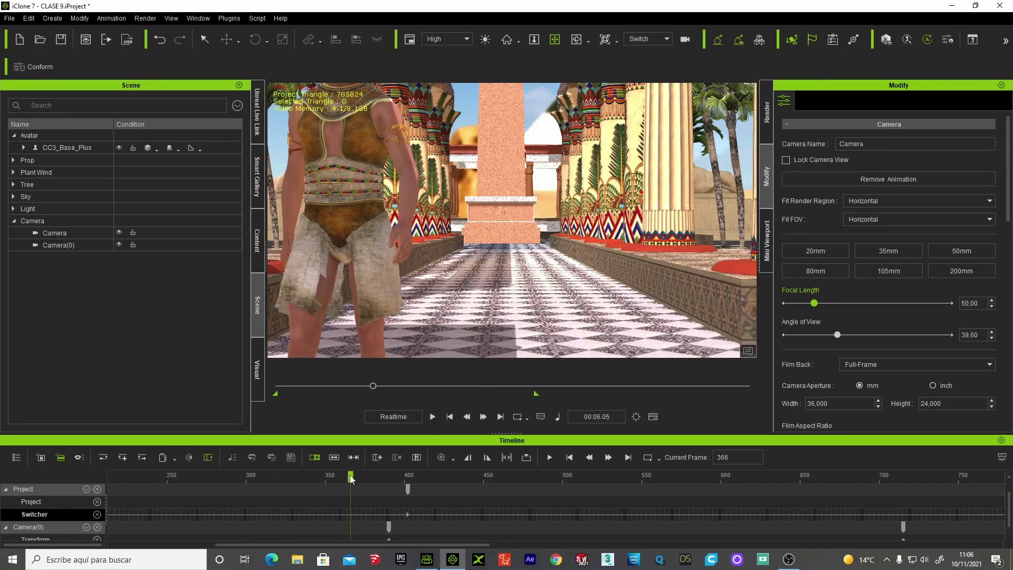
{"action": "left_click_drag", "start_coordinate": [349, 477], "coordinate": [348, 478]}
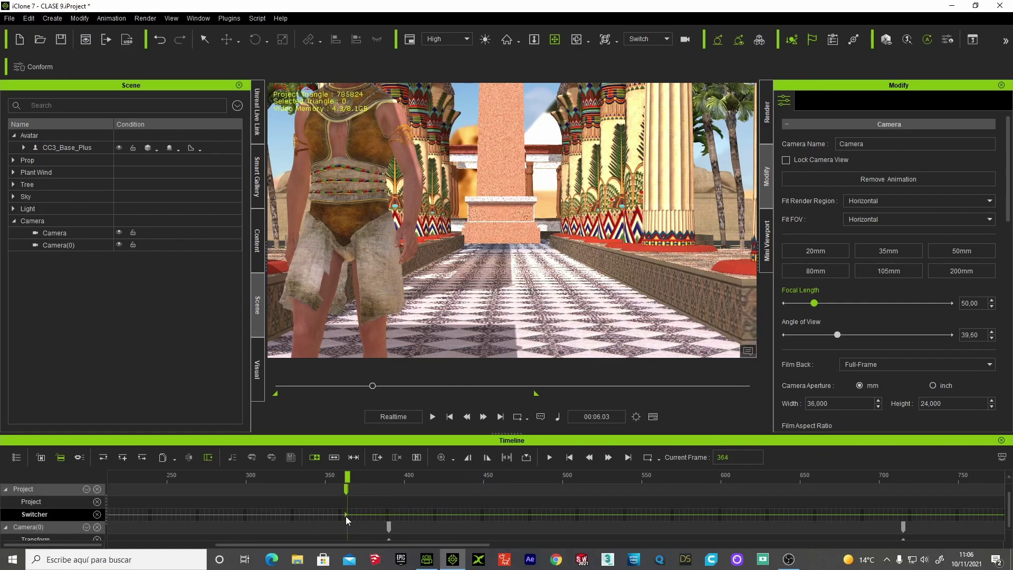
{"action": "left_click", "coordinate": [346, 516]}
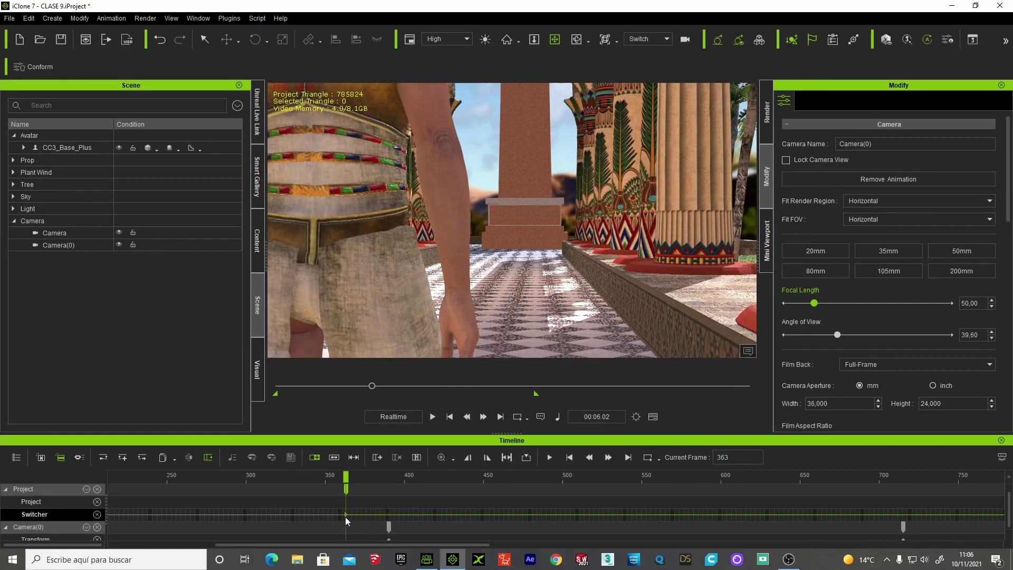
{"action": "left_click", "coordinate": [327, 515]}
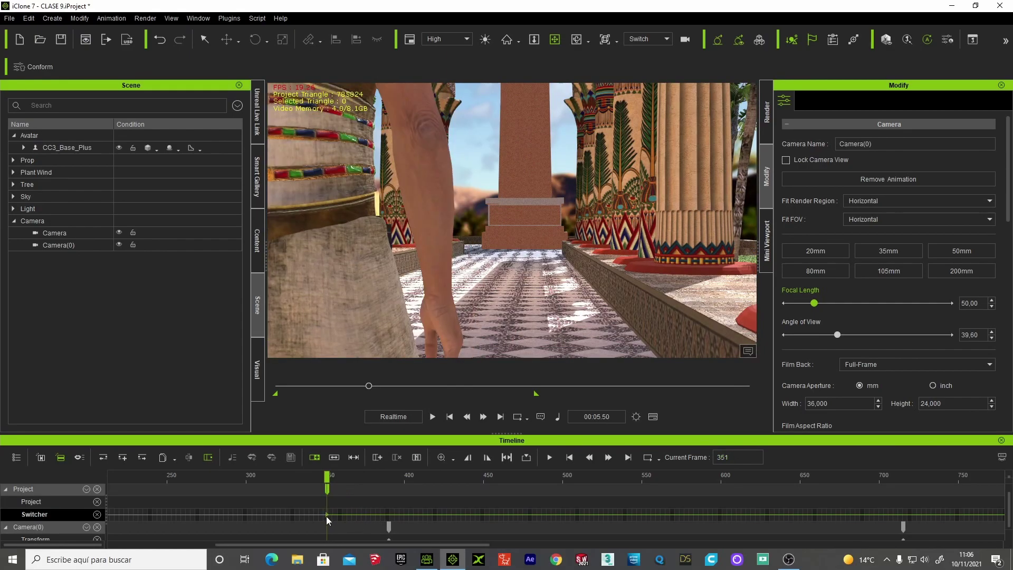
{"action": "left_click", "coordinate": [311, 515]}
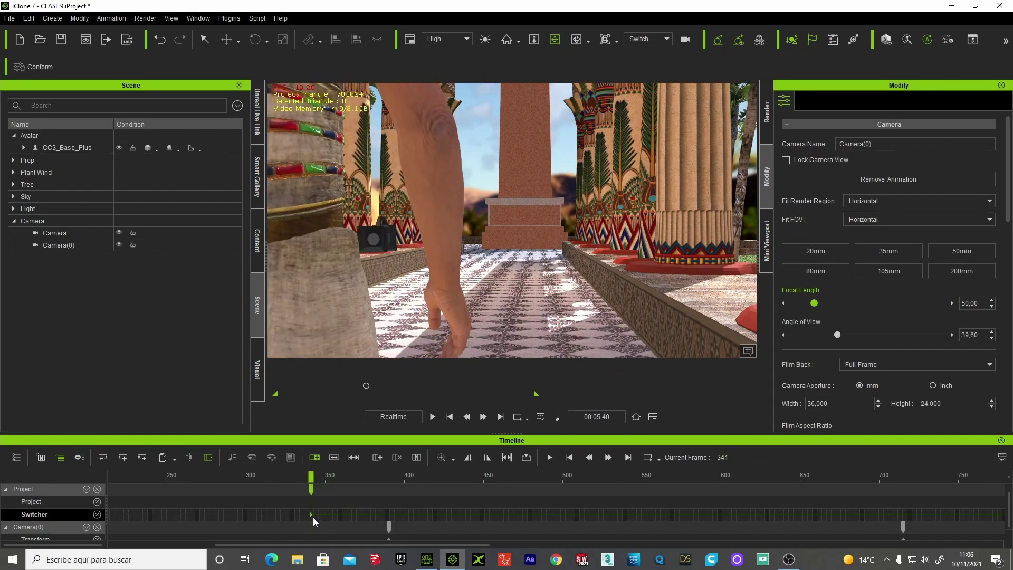
Replay the two-camera walk from the start twice, stopping at frame 490
{"action": "left_click", "coordinate": [449, 418]}
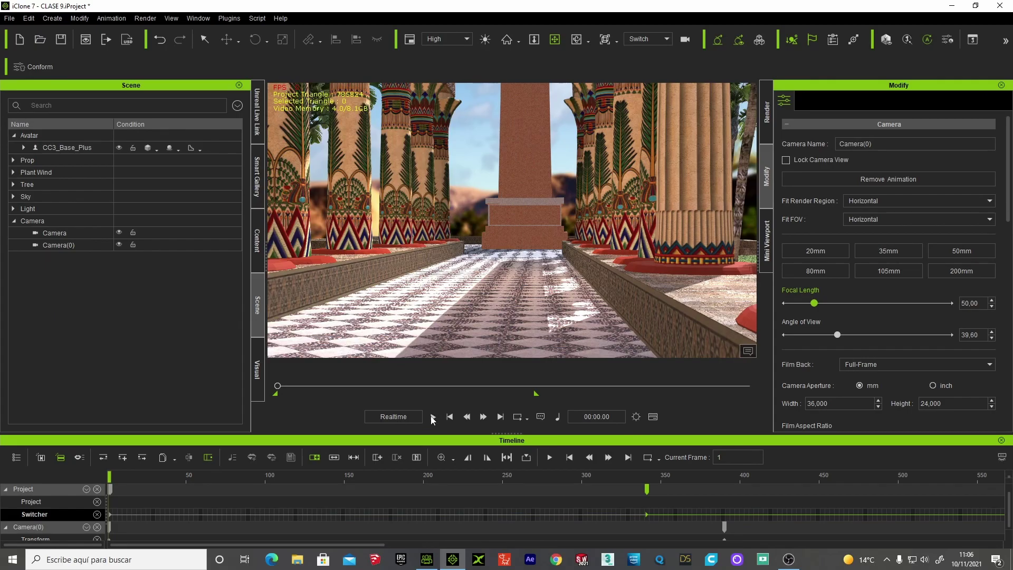
{"action": "left_click", "coordinate": [432, 416]}
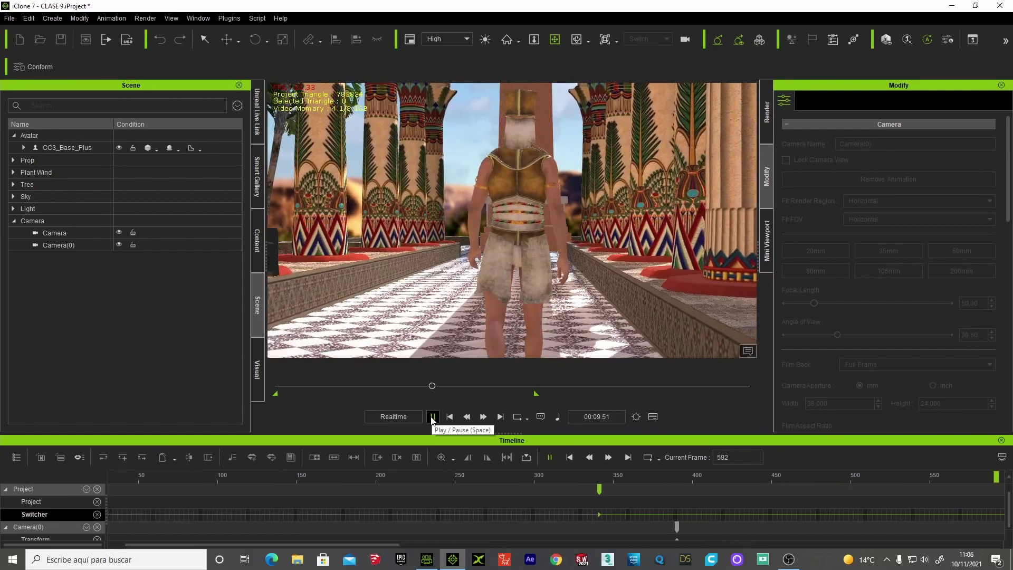
{"action": "left_click", "coordinate": [432, 417]}
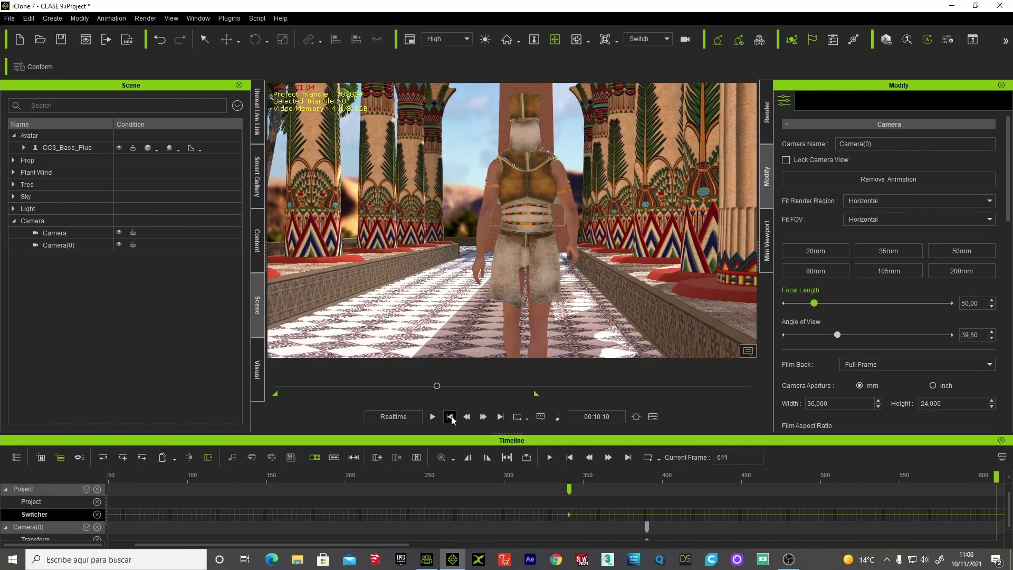
{"action": "left_click", "coordinate": [449, 417]}
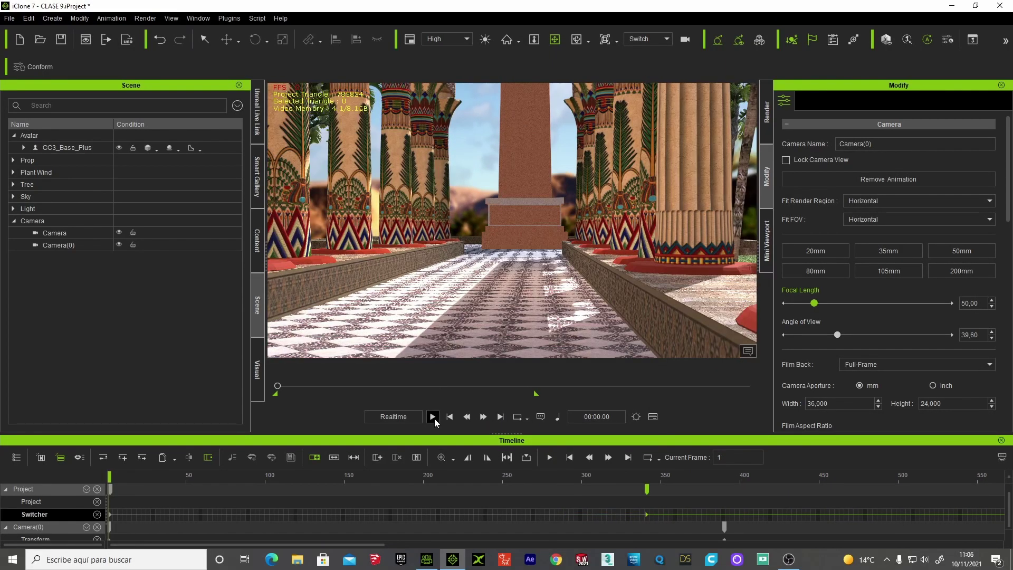
{"action": "left_click", "coordinate": [435, 419]}
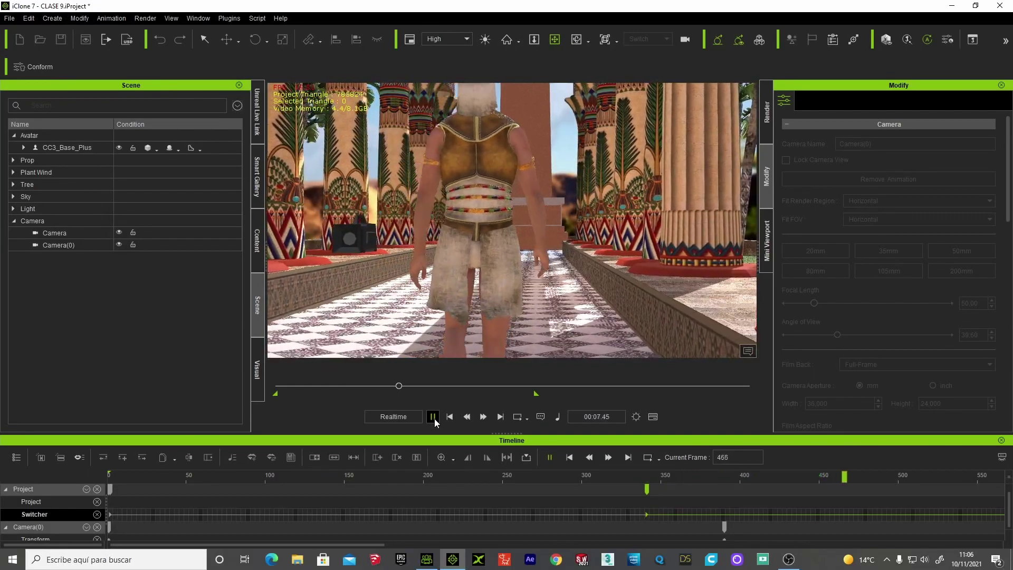
{"action": "left_click", "coordinate": [433, 417]}
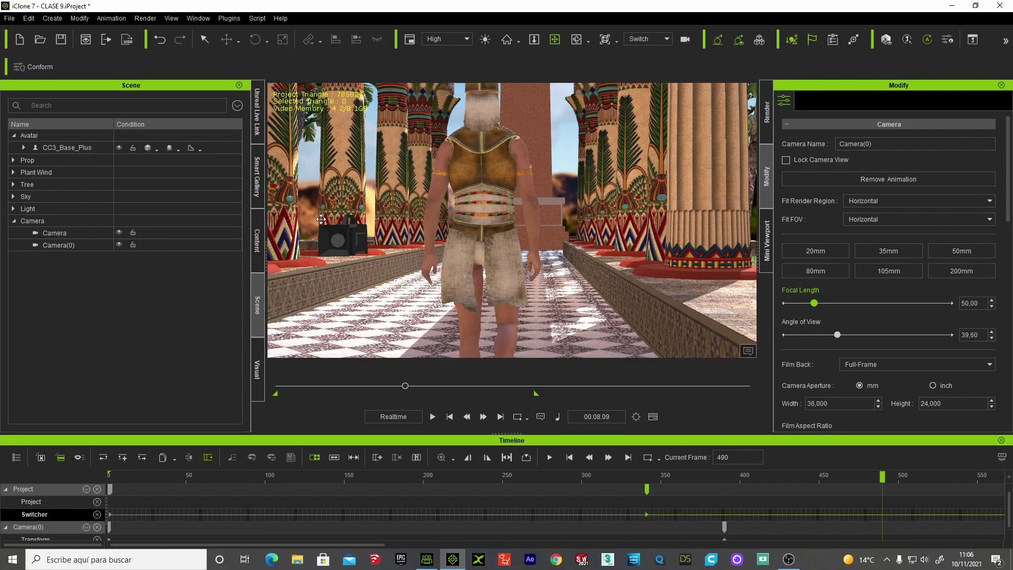
Hide the Camera and Camera(0) models in the viewport and replay the walk from frame 1
{"action": "left_click", "coordinate": [142, 246]}
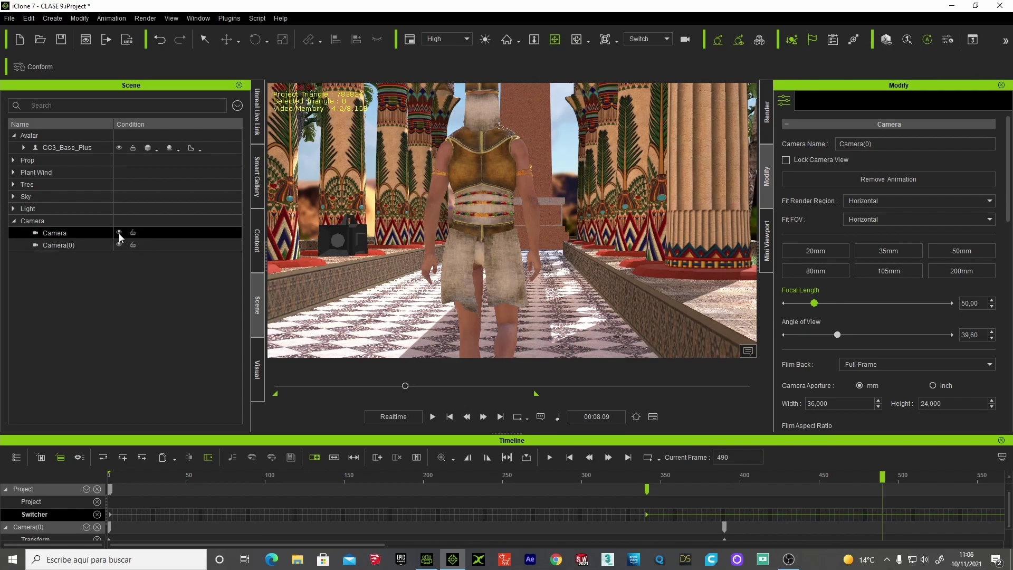
{"action": "left_click", "coordinate": [118, 233]}
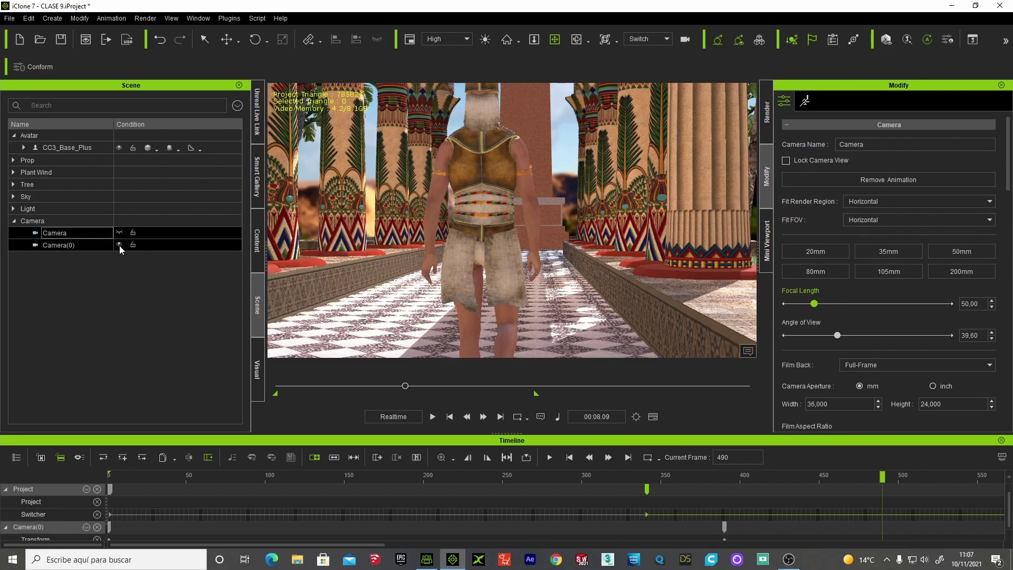
{"action": "left_click", "coordinate": [119, 245]}
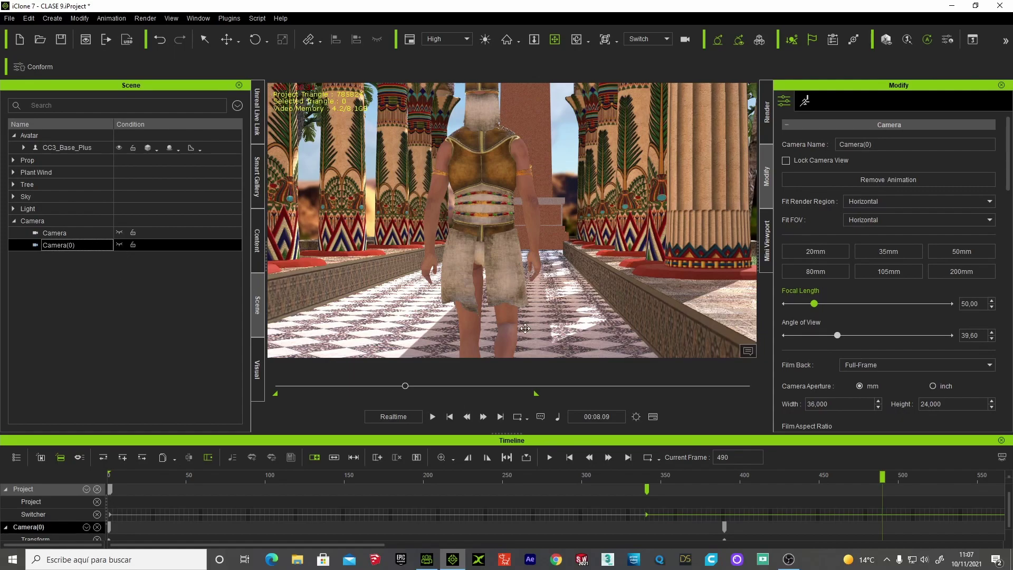
{"action": "left_click", "coordinate": [452, 417]}
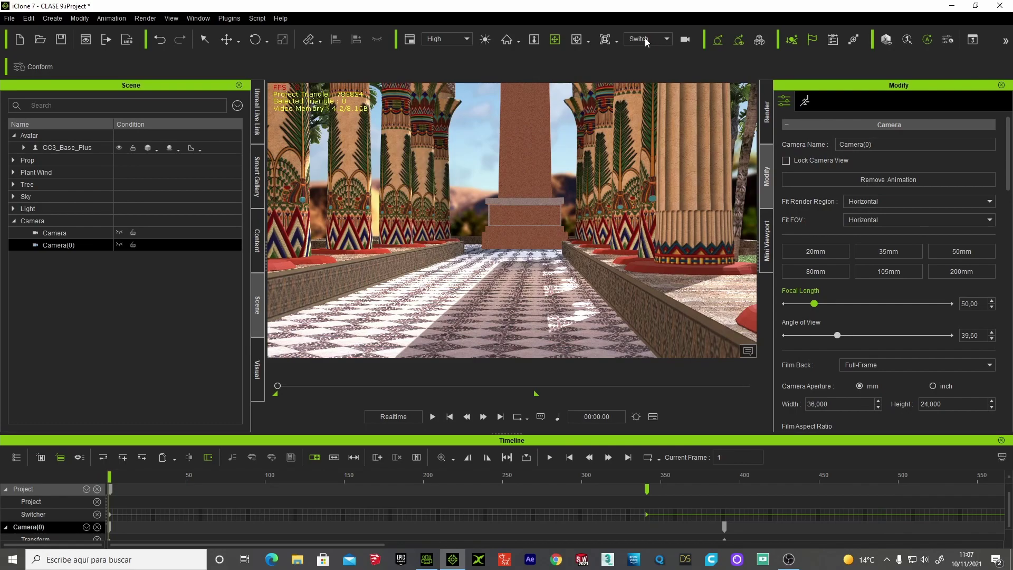
{"action": "left_click", "coordinate": [433, 418]}
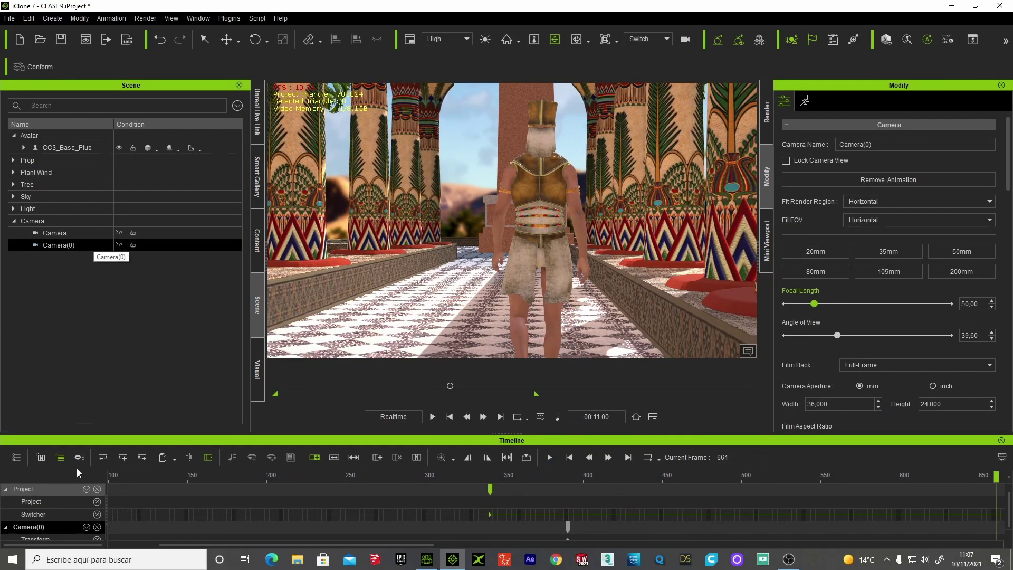
Move a Camera(0) keyframe earlier to frame 323 and preview the change
{"action": "left_click", "coordinate": [565, 527]}
{"action": "left_click_drag", "start_coordinate": [488, 531], "coordinate": [461, 532]}
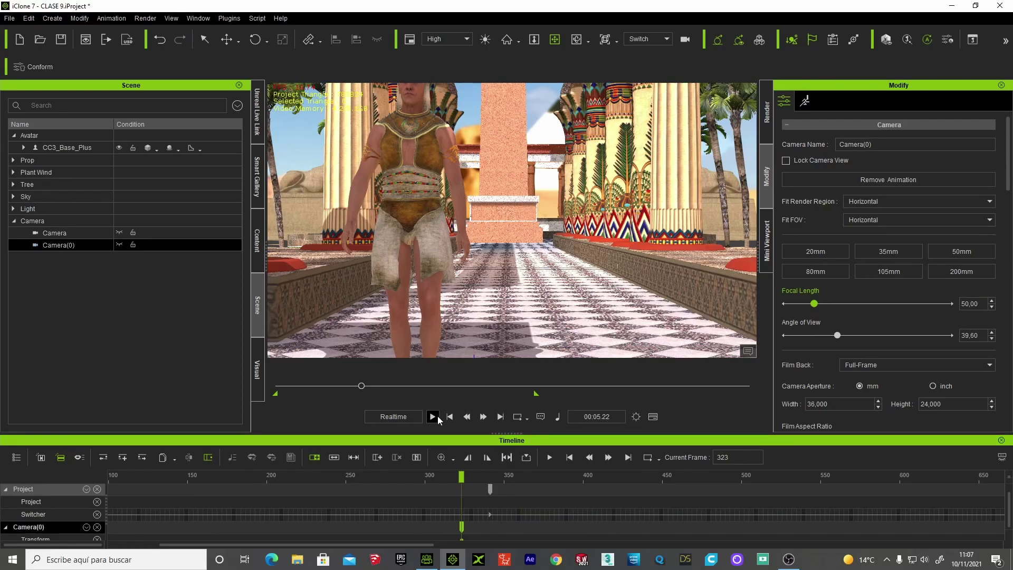
{"action": "left_click", "coordinate": [433, 416]}
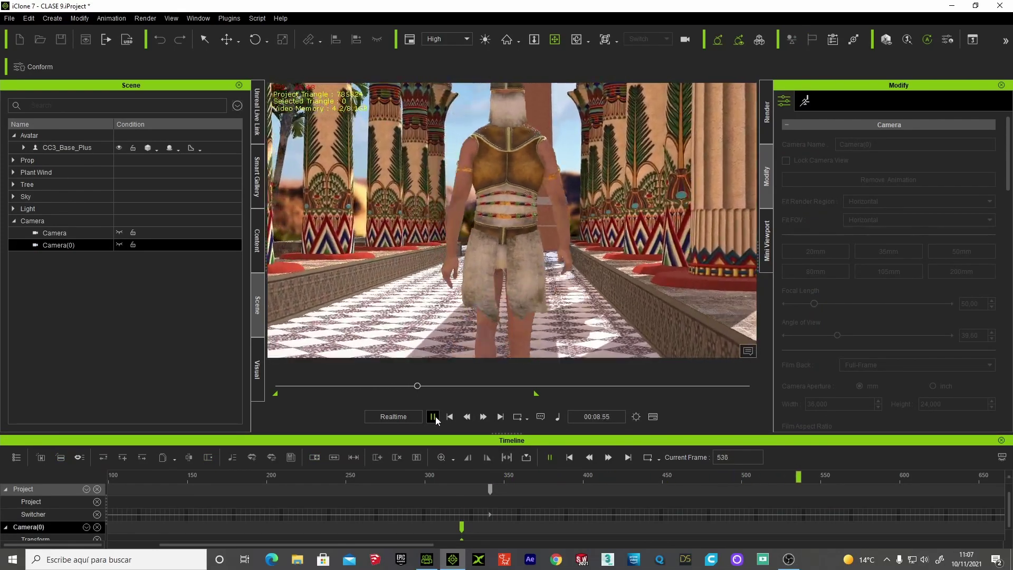
{"action": "left_click", "coordinate": [433, 417]}
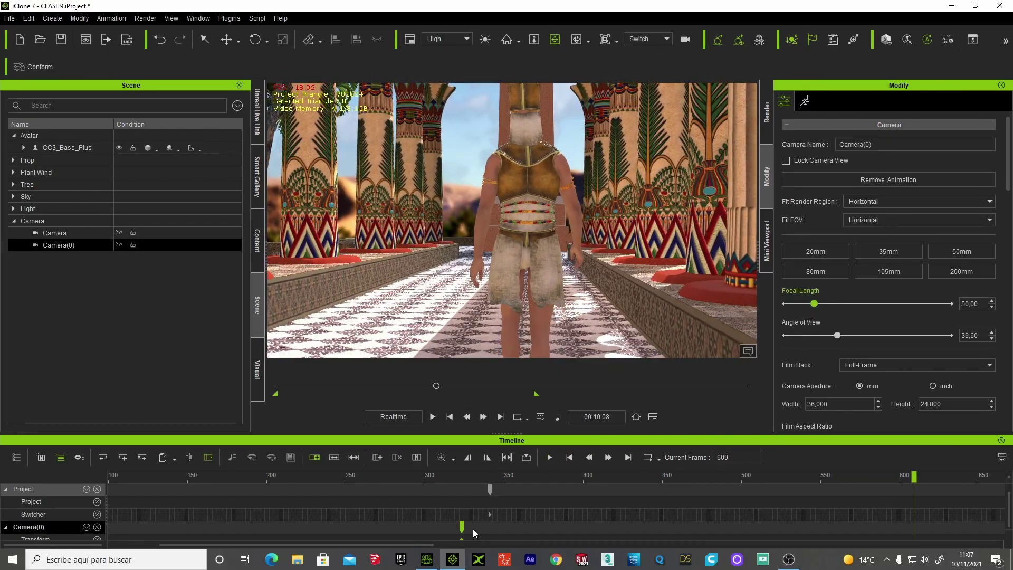
Place the Camera(0) keys at frames 668 and 298, then preview the retimed move
{"action": "mouse_move", "coordinate": [404, 543]}
{"action": "left_mouse_down"}
{"action": "mouse_move", "coordinate": [594, 543]}
{"action": "mouse_move", "coordinate": [582, 551]}
{"action": "left_mouse_up"}
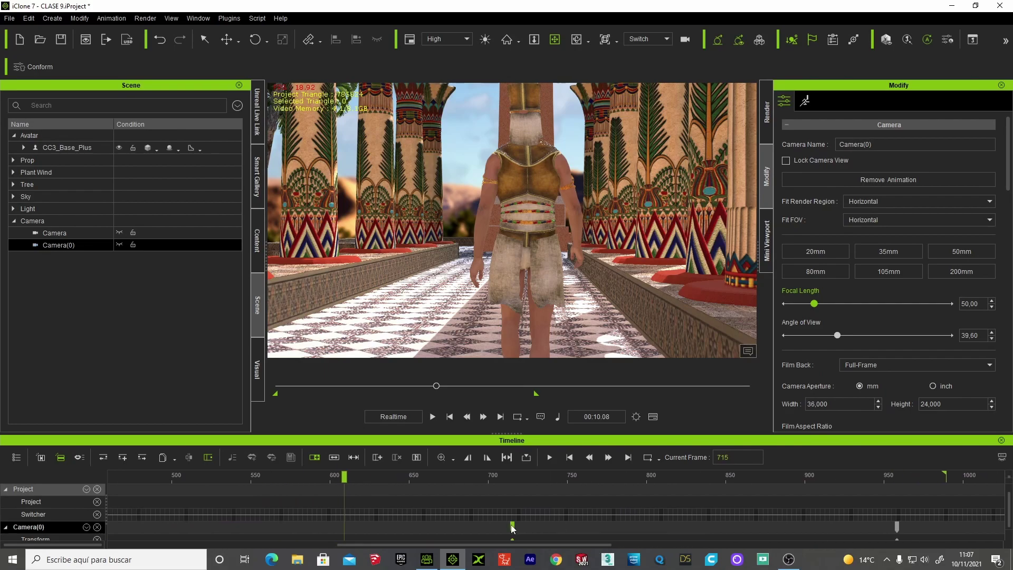
{"action": "mouse_move", "coordinate": [512, 526]}
{"action": "left_mouse_down"}
{"action": "mouse_move", "coordinate": [439, 527]}
{"action": "mouse_move", "coordinate": [329, 552]}
{"action": "left_mouse_up"}
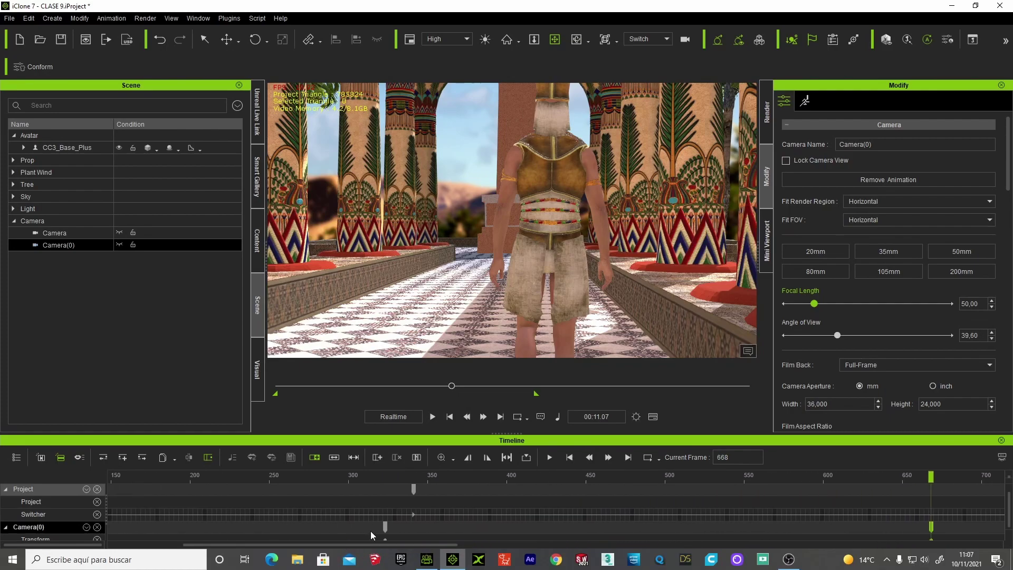
{"action": "left_click_drag", "start_coordinate": [353, 529], "coordinate": [346, 527]}
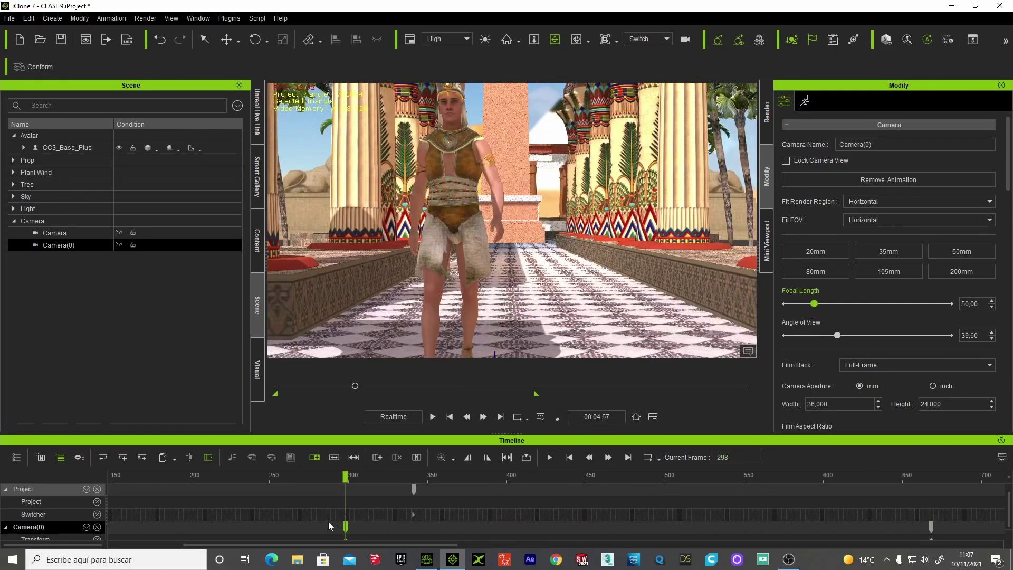
{"action": "left_click", "coordinate": [305, 473]}
{"action": "key", "text": "space"}
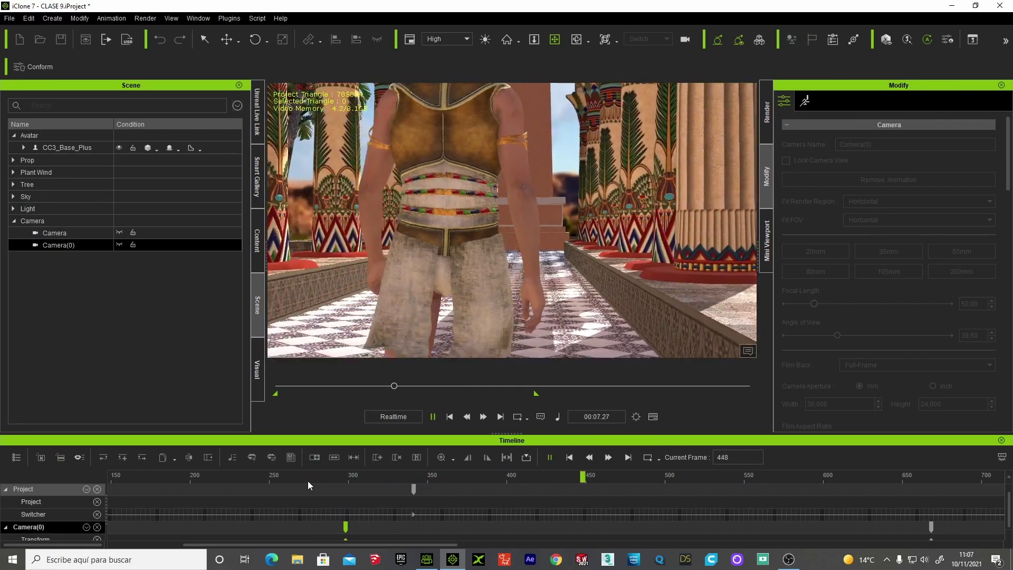
{"action": "key", "text": "space"}
{"action": "scroll", "coordinate": [366, 529], "scroll_direction": "down", "scroll_amount": 1}
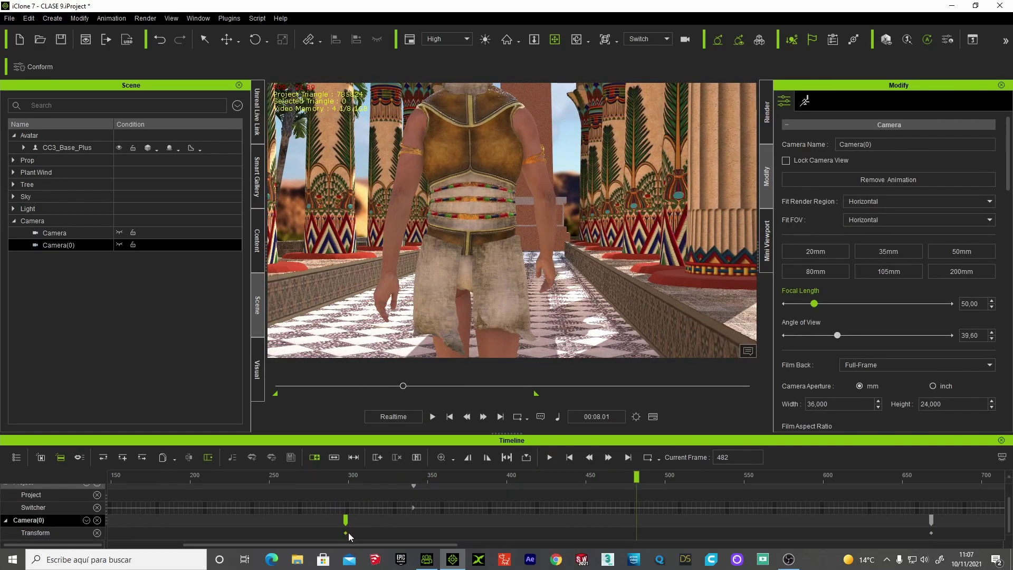
Apply the Ease In transition curve preset, strength 50, to Camera(0)'s frame 298 key
{"action": "right_click", "coordinate": [346, 533]}
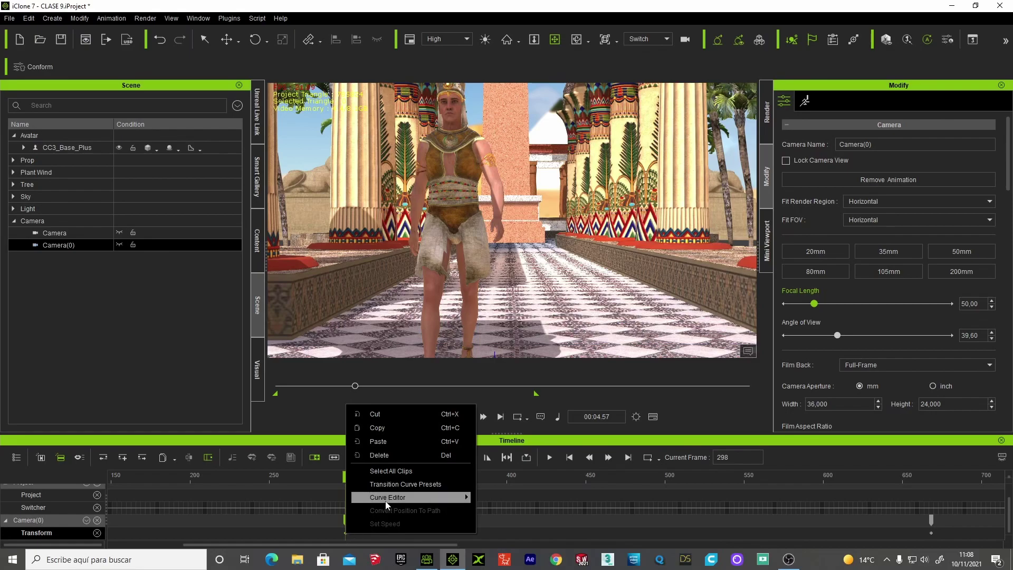
{"action": "mouse_move", "coordinate": [387, 497]}
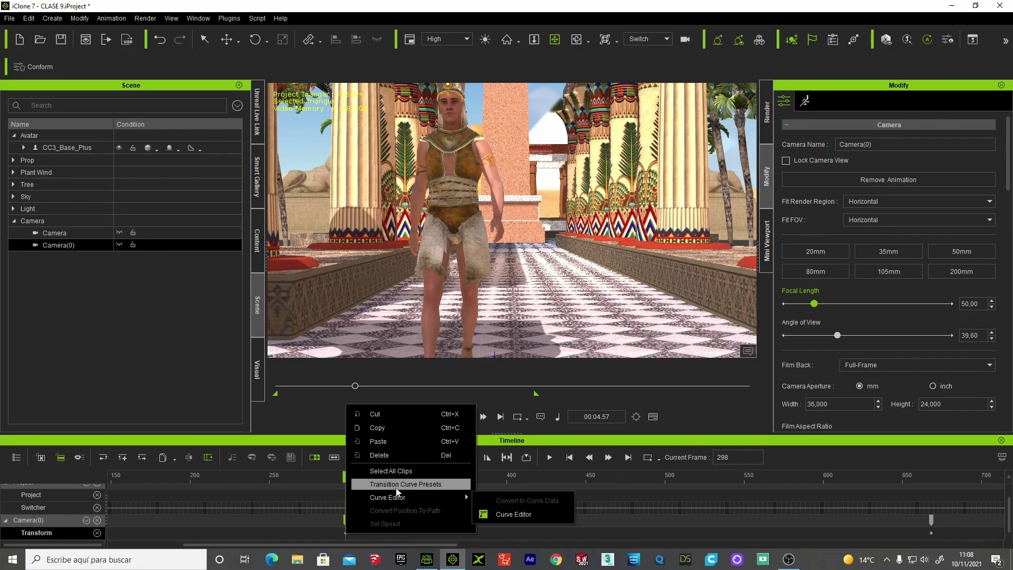
{"action": "left_click", "coordinate": [396, 485]}
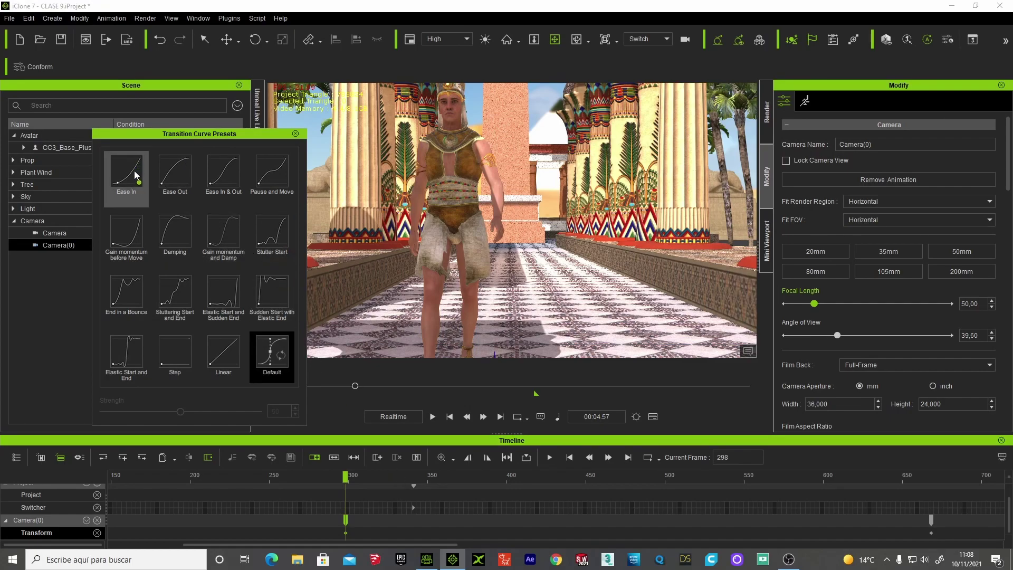
{"action": "key", "text": "space"}
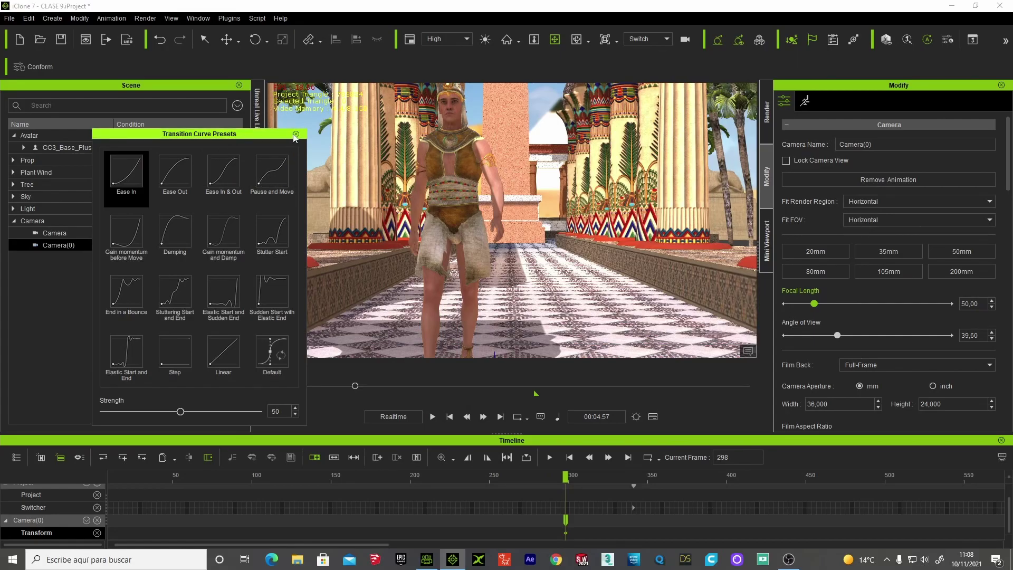
{"action": "left_click", "coordinate": [296, 133]}
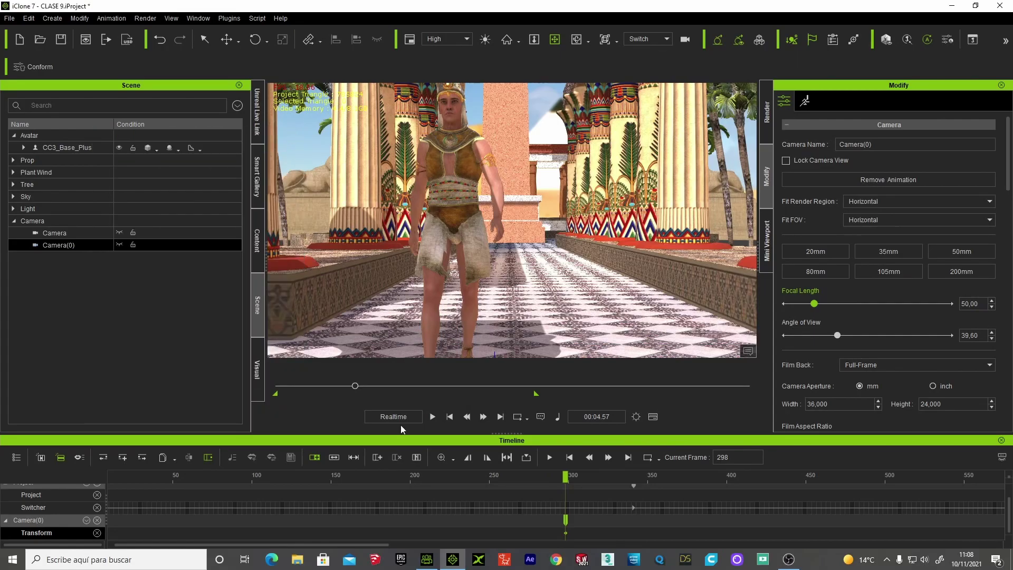
Preview the eased move, scrub to frame 102, then select Camera(0)'s key at frame 958
{"action": "key", "text": "space"}
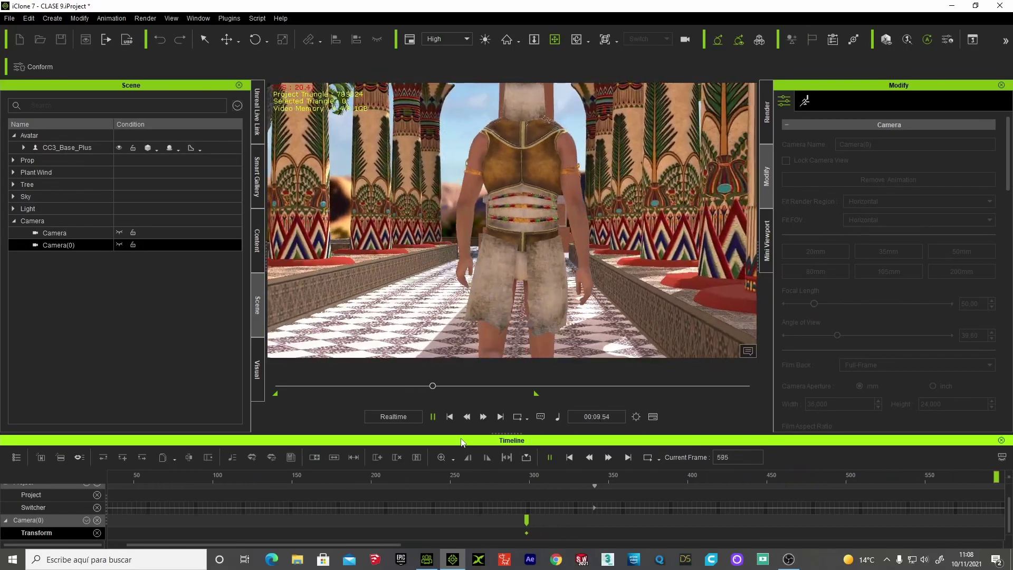
{"action": "key", "text": "space"}
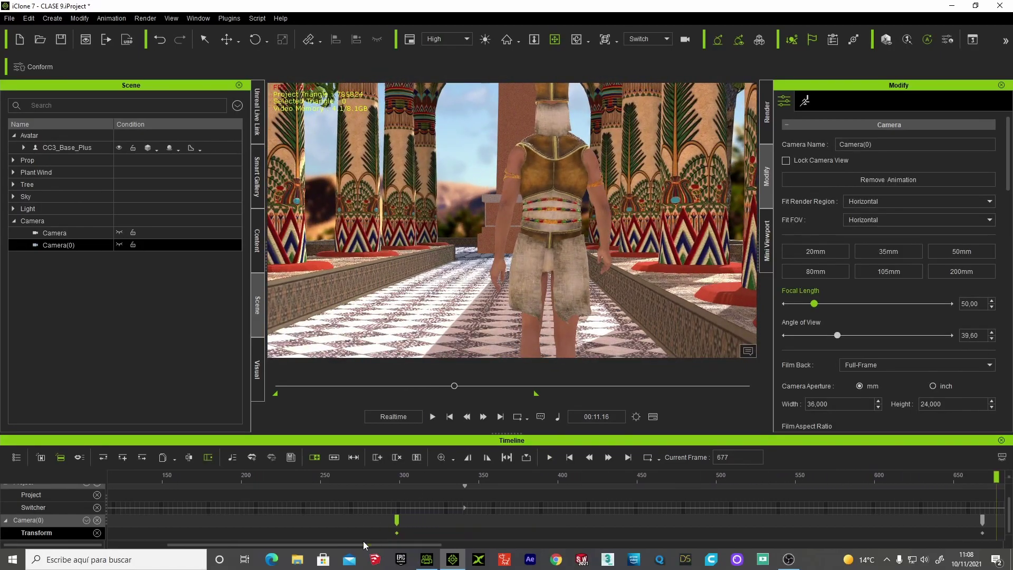
{"action": "left_click_drag", "start_coordinate": [356, 545], "coordinate": [295, 545]}
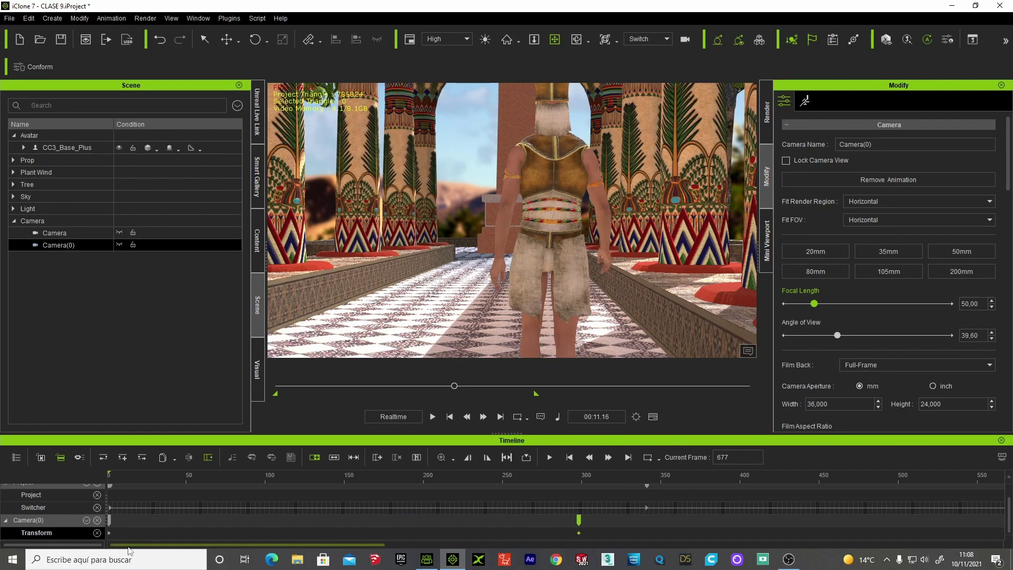
{"action": "left_click", "coordinate": [182, 476]}
{"action": "left_click_drag", "start_coordinate": [190, 476], "coordinate": [268, 479]}
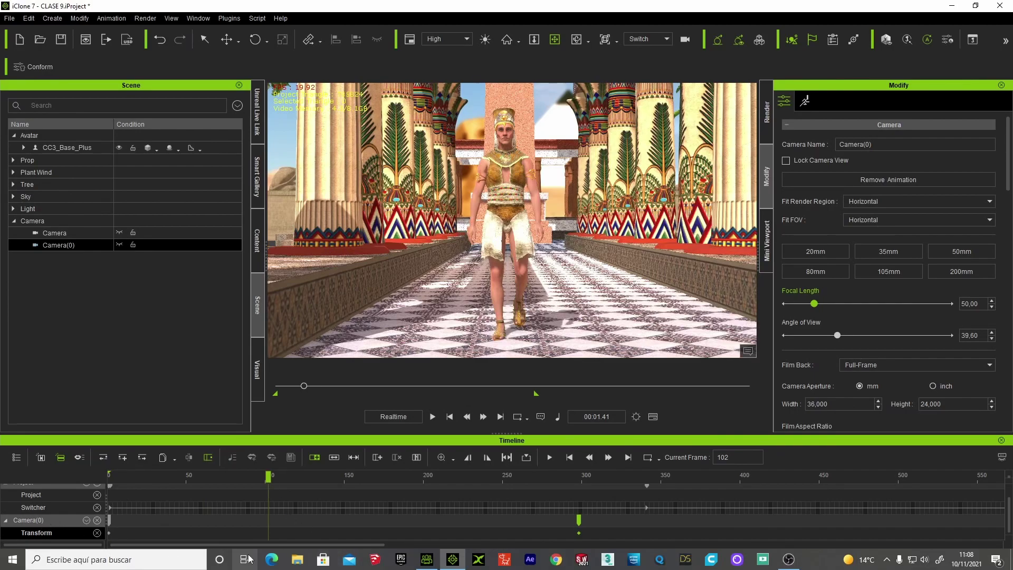
{"action": "left_click_drag", "start_coordinate": [254, 547], "coordinate": [504, 541]}
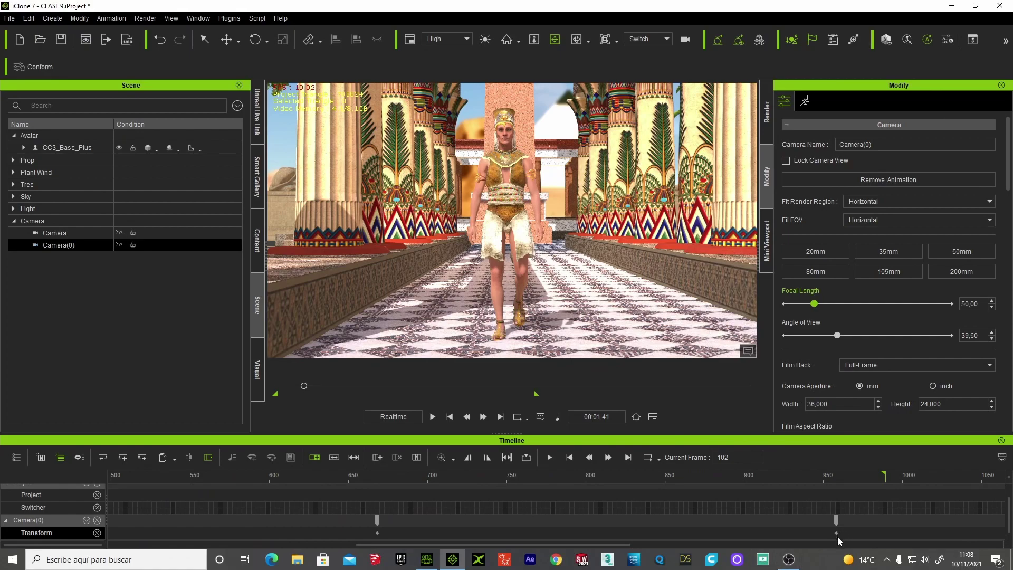
{"action": "left_click", "coordinate": [835, 532]}
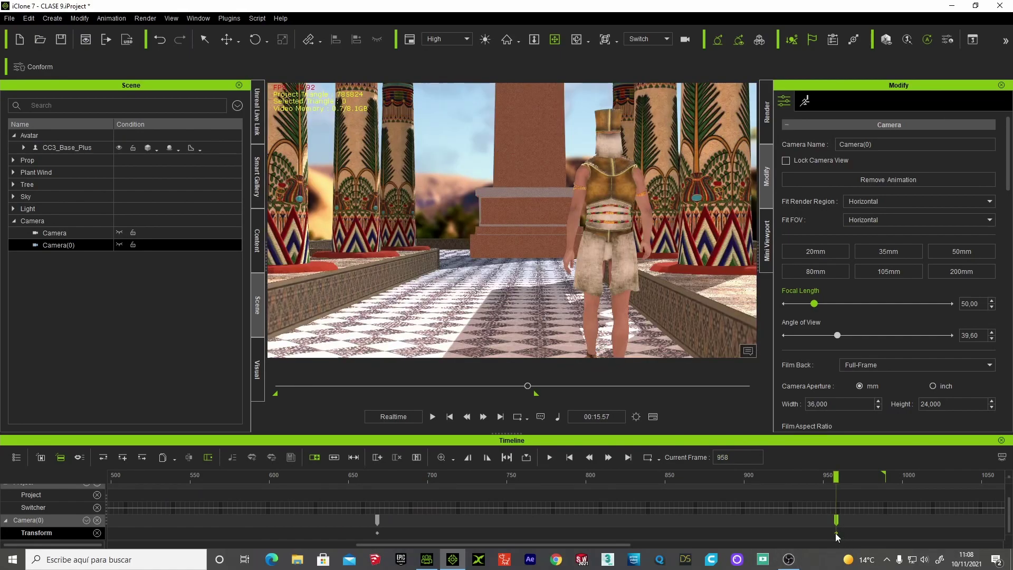
Apply the Ease Out transition curve preset to Camera(0)'s final key at frame 958
{"action": "right_click", "coordinate": [834, 532]}
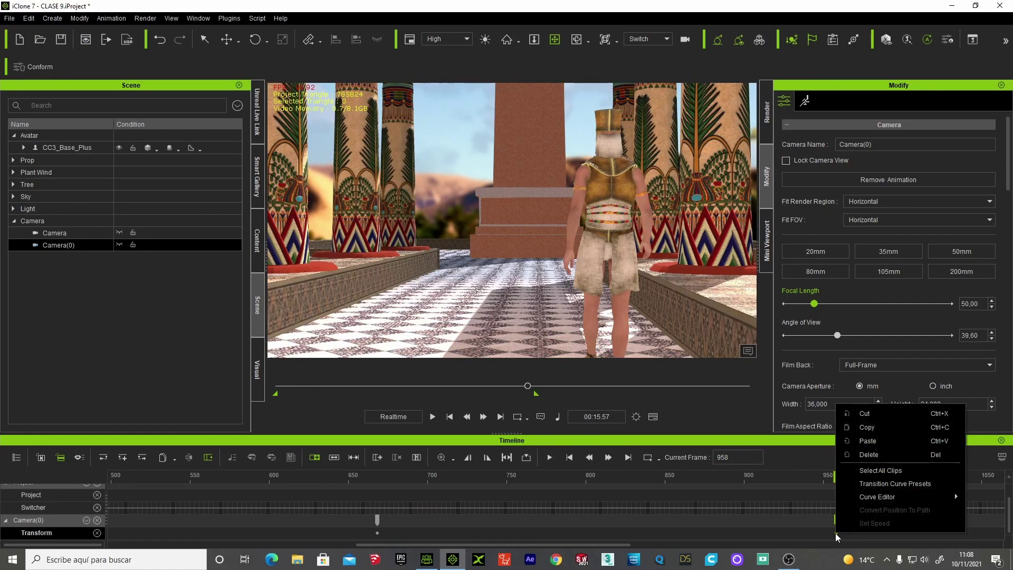
{"action": "left_click", "coordinate": [878, 484]}
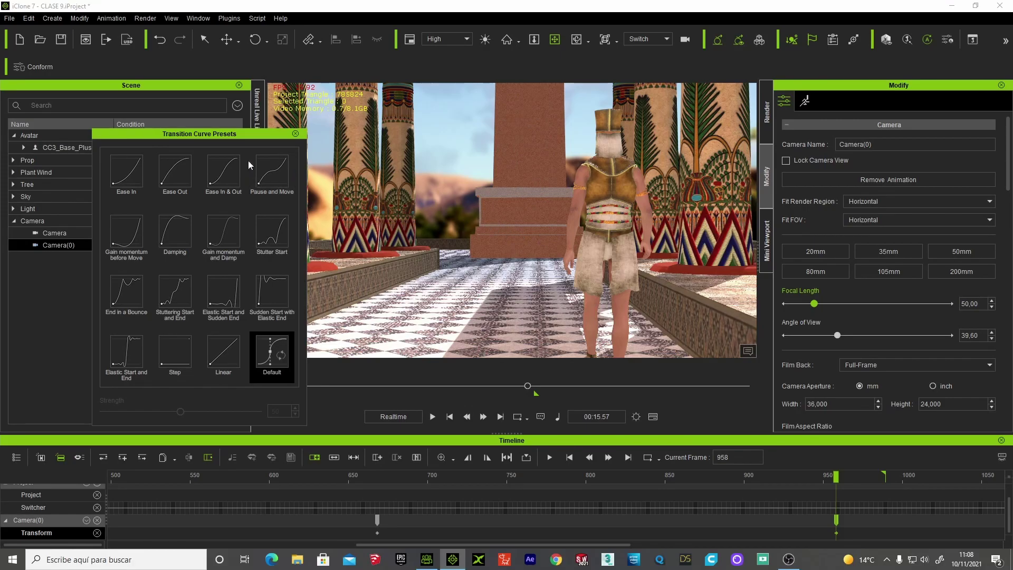
{"action": "left_click", "coordinate": [174, 170]}
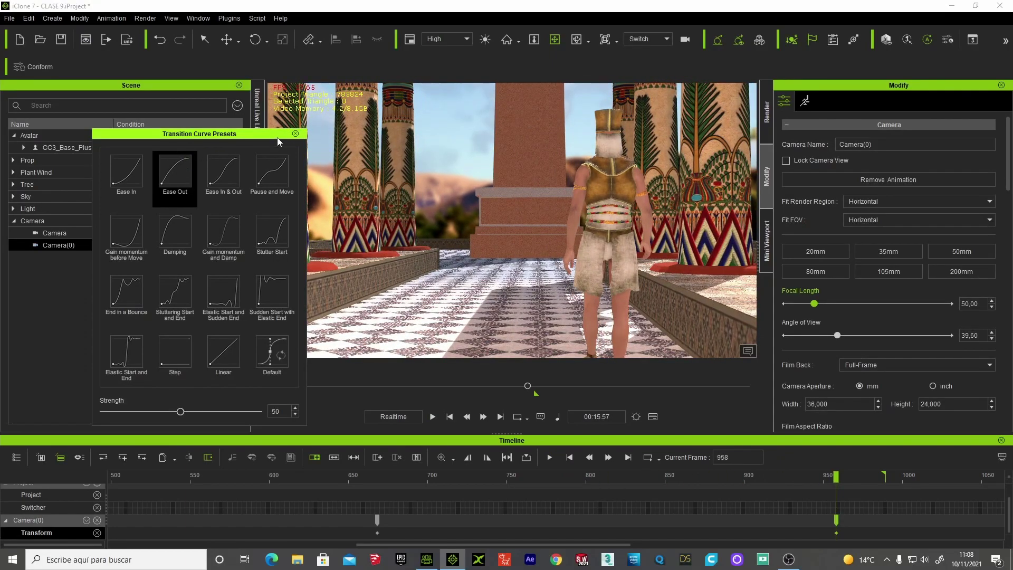
{"action": "left_click", "coordinate": [295, 134]}
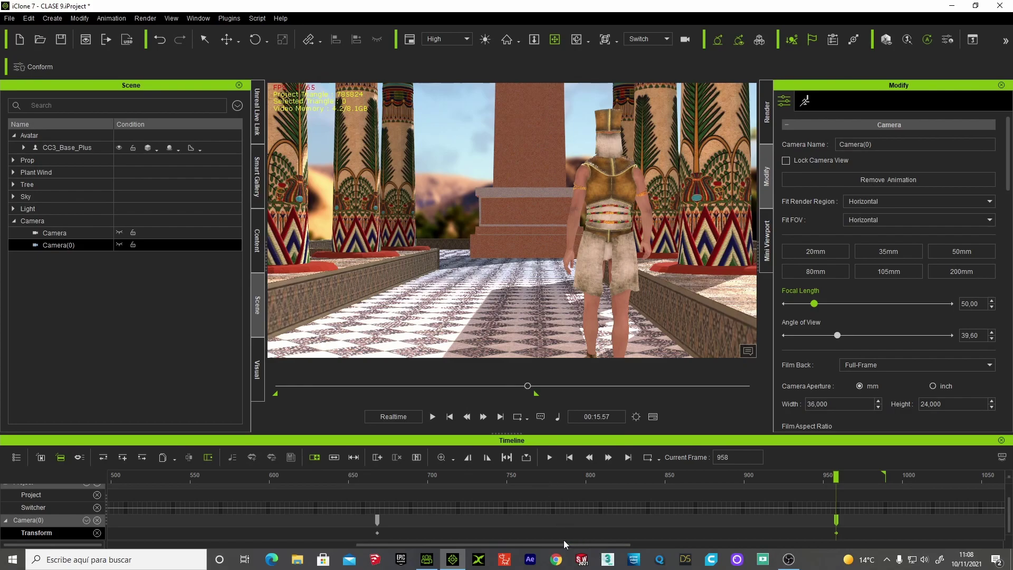
Scroll the timeline back to frame 1 and select the Switcher track to follow its cuts
{"action": "left_click_drag", "start_coordinate": [559, 544], "coordinate": [308, 547]}
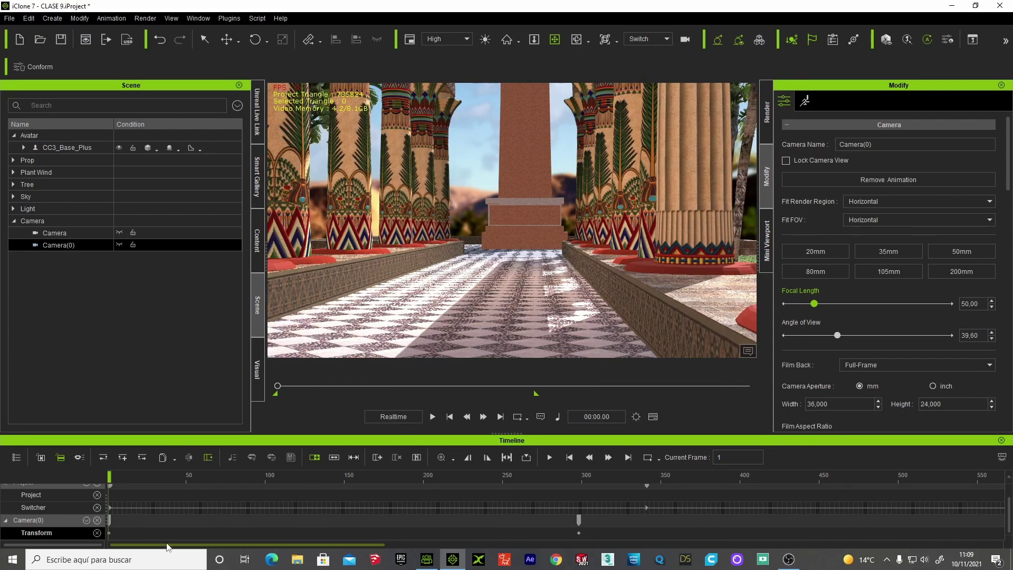
{"action": "left_click", "coordinate": [109, 505]}
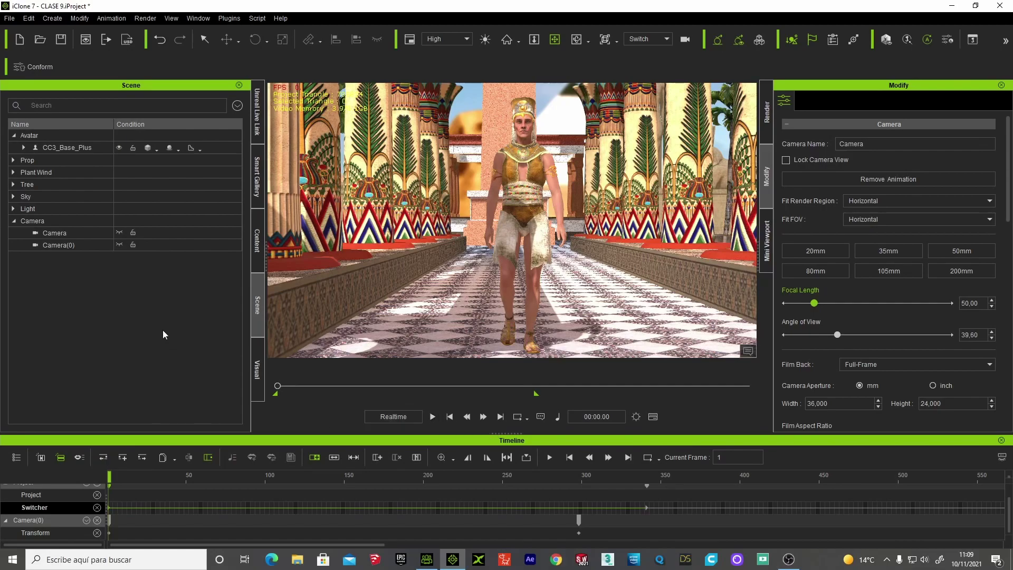
{"action": "left_click", "coordinate": [71, 232]}
{"action": "double_click", "coordinate": [63, 232]}
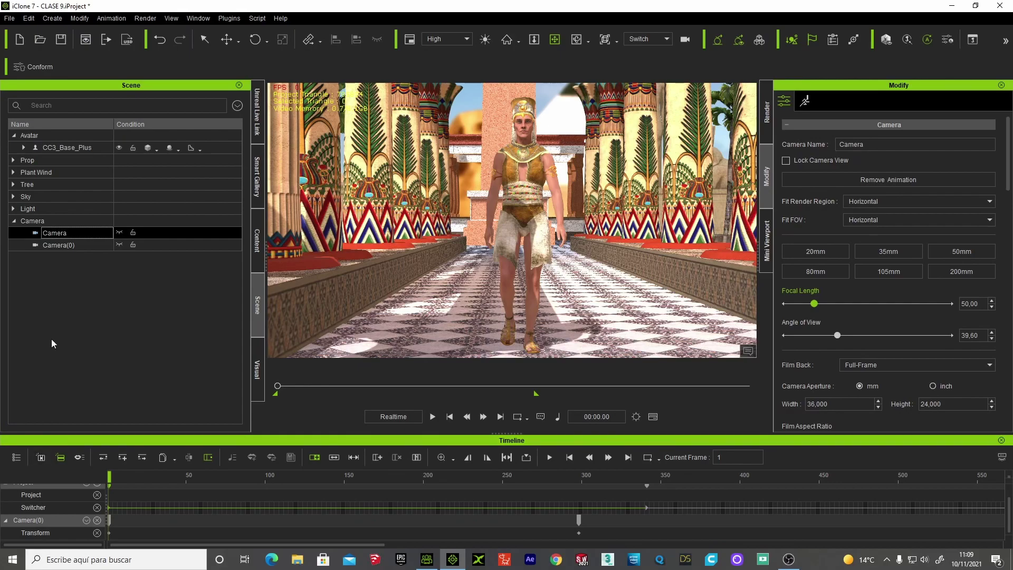
{"action": "left_click", "coordinate": [41, 458]}
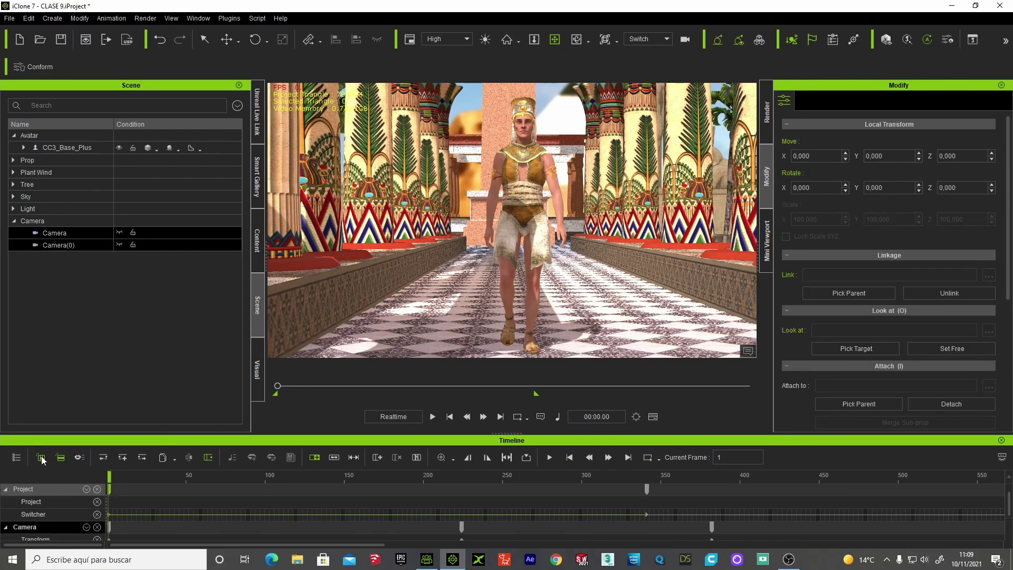
{"action": "scroll", "coordinate": [243, 480], "scroll_direction": "down", "scroll_amount": 1}
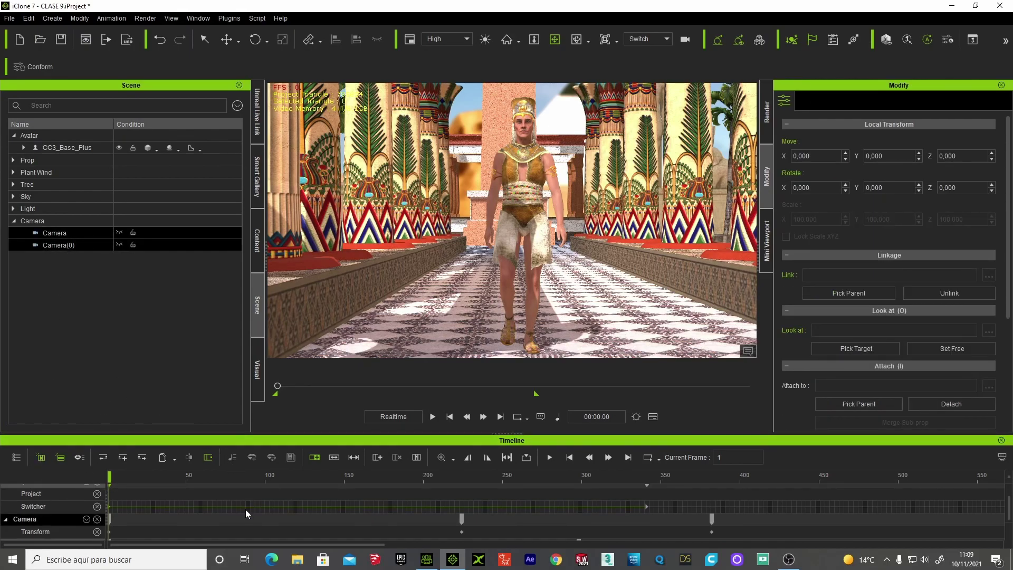
{"action": "scroll", "coordinate": [245, 508], "scroll_direction": "down", "scroll_amount": 1}
{"action": "scroll", "coordinate": [245, 537], "scroll_direction": "down", "scroll_amount": 1}
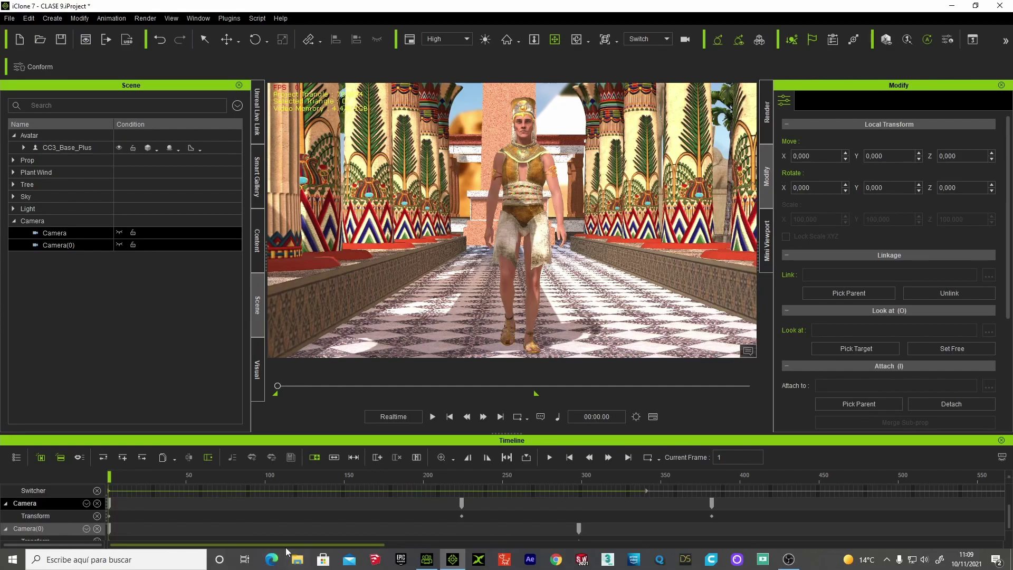
{"action": "scroll", "coordinate": [204, 521], "scroll_direction": "down", "scroll_amount": 1}
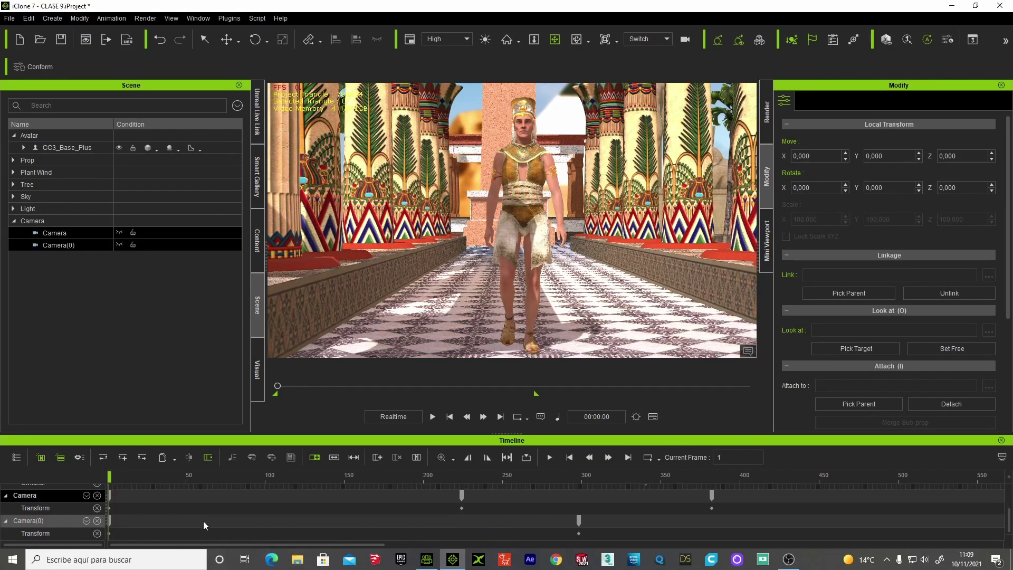
{"action": "left_click", "coordinate": [60, 272]}
{"action": "left_click", "coordinate": [63, 234]}
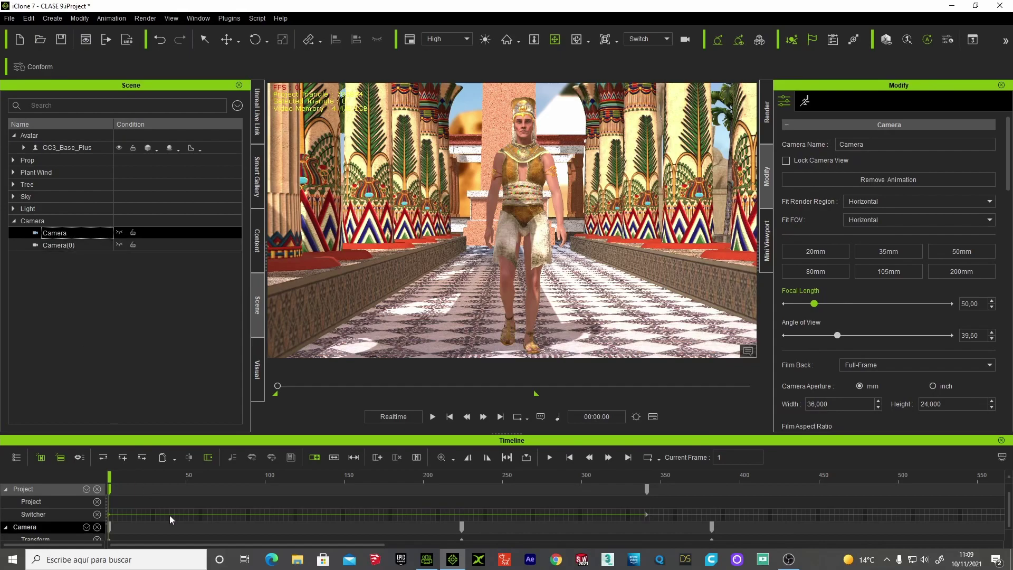
{"action": "scroll", "coordinate": [226, 540], "scroll_direction": "right", "scroll_amount": 1}
{"action": "scroll", "coordinate": [227, 541], "scroll_direction": "right", "scroll_amount": 1}
{"action": "scroll", "coordinate": [235, 531], "scroll_direction": "down", "scroll_amount": 1}
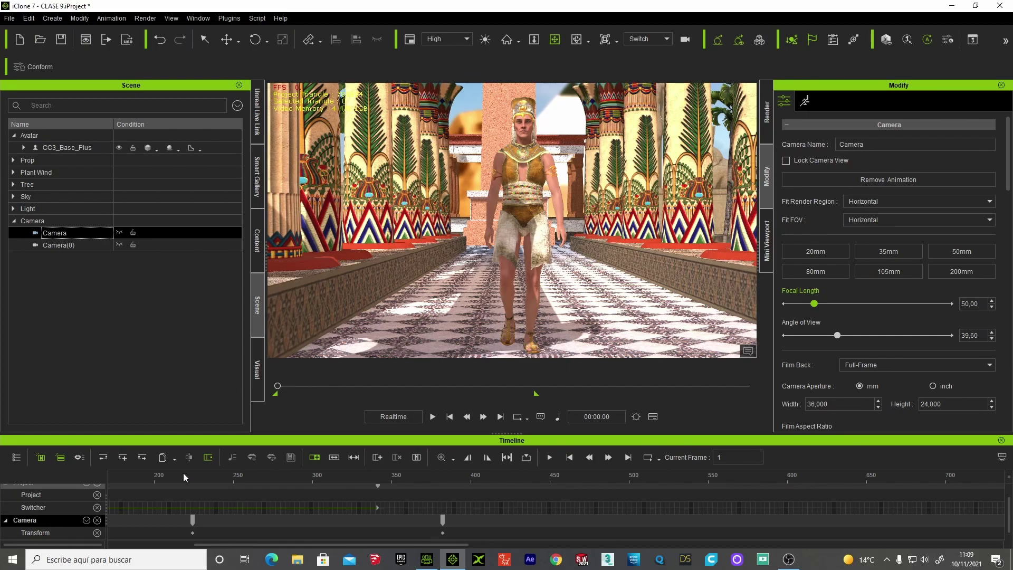
Play the temple walk from the start and stop it
{"action": "left_click", "coordinate": [450, 416]}
{"action": "left_click", "coordinate": [431, 419]}
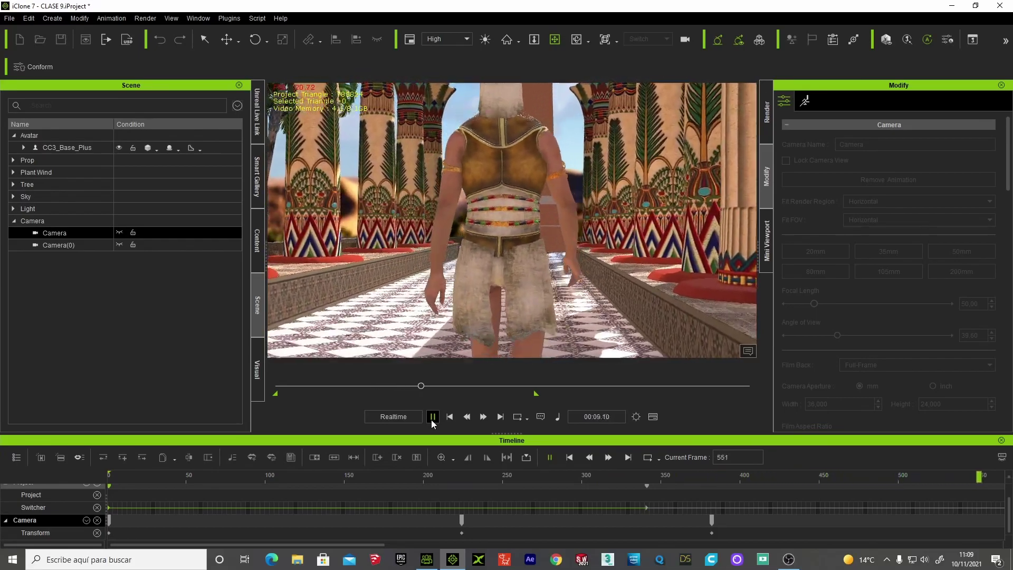
{"action": "left_click", "coordinate": [432, 418]}
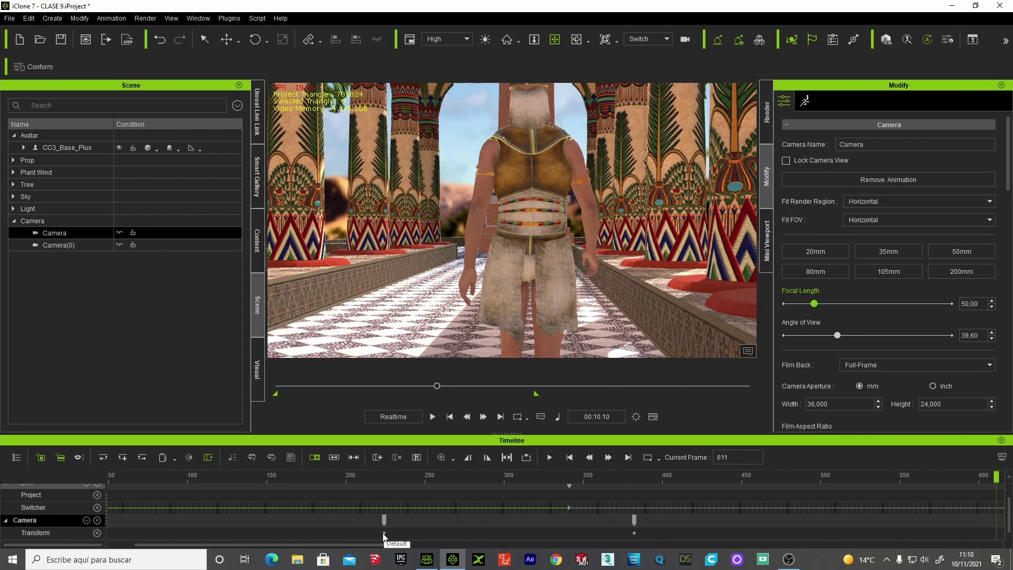
Replay briefly from frame 175, then select the Camera's transform key at frame 224
{"action": "left_click", "coordinate": [380, 476]}
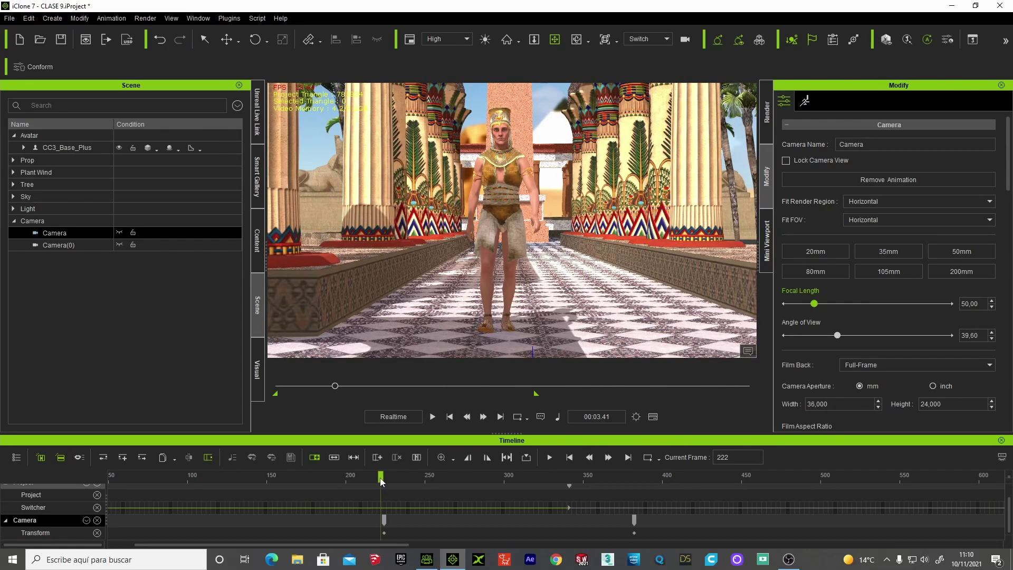
{"action": "left_click_drag", "start_coordinate": [379, 477], "coordinate": [306, 477]}
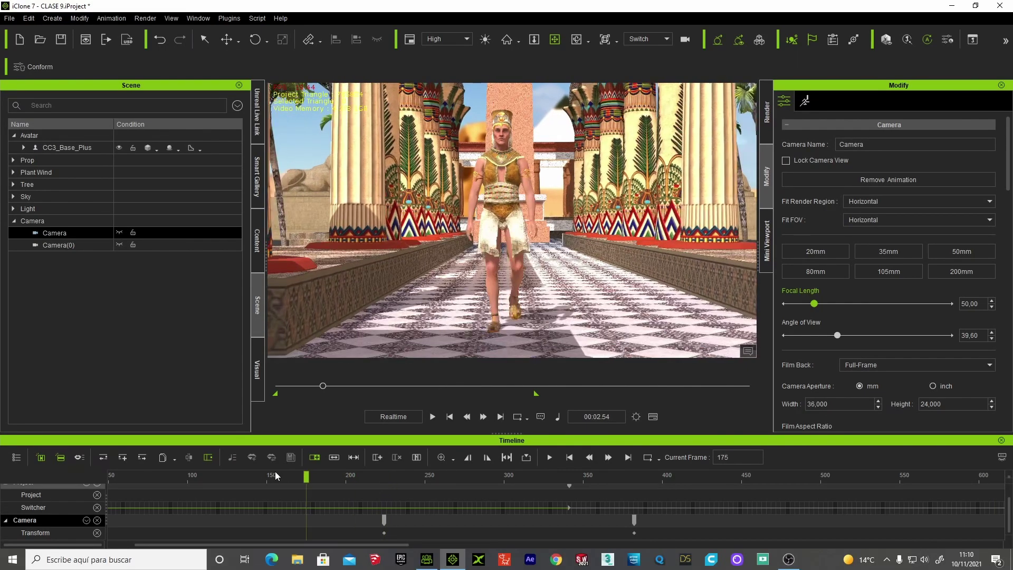
{"action": "key", "text": "space"}
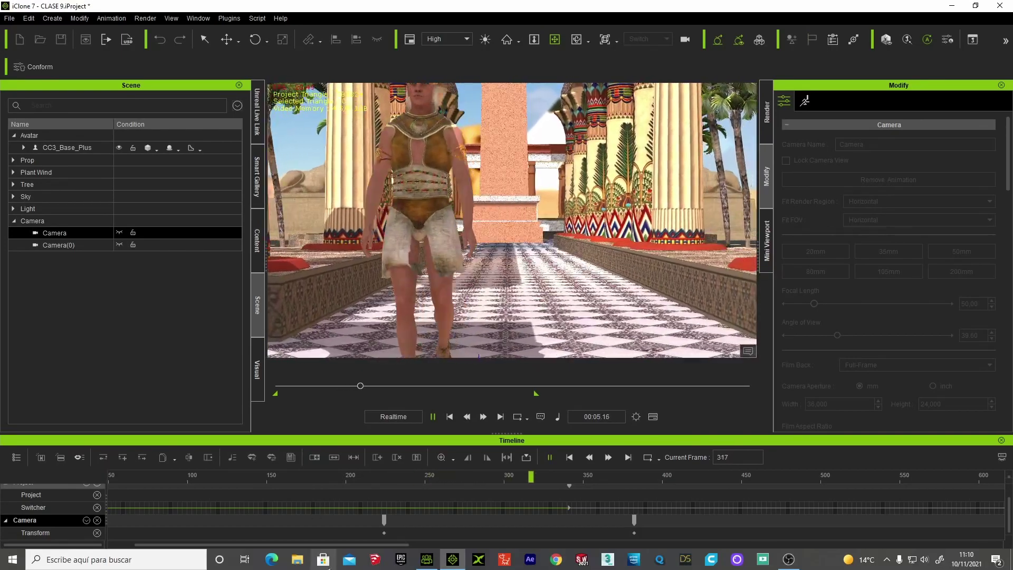
{"action": "key", "text": "space"}
{"action": "left_click", "coordinate": [384, 533]}
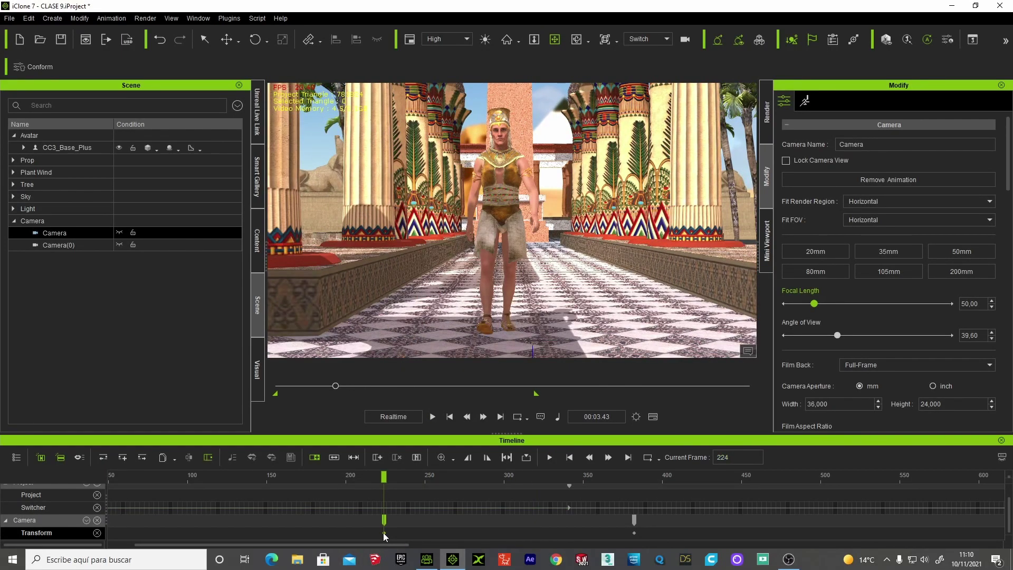
Apply the Ease In & Out transition curve to the Camera's frame-224 key, previewing the move
{"action": "right_click", "coordinate": [384, 536]}
{"action": "left_click", "coordinate": [430, 486]}
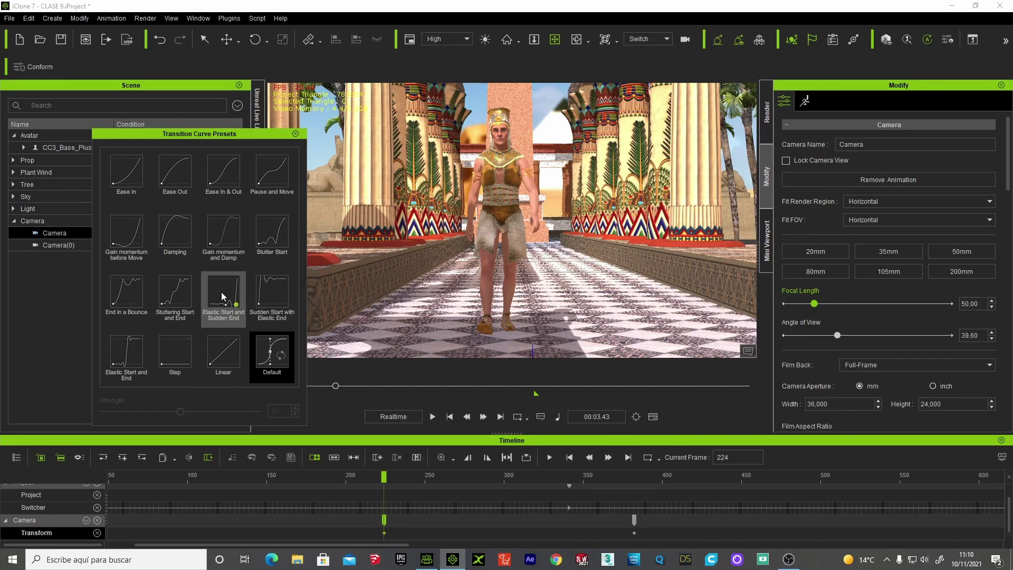
{"action": "key", "text": "space"}
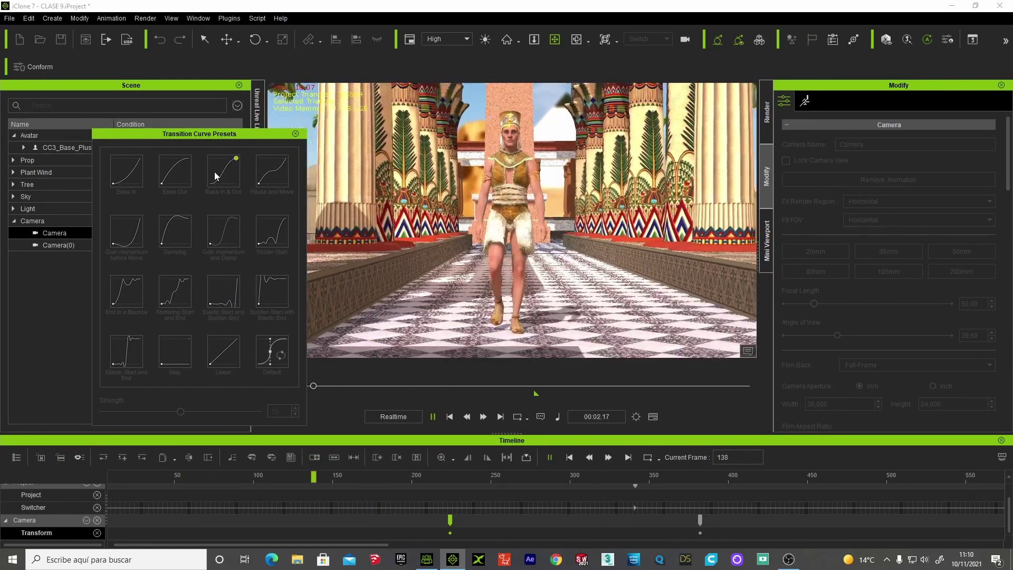
{"action": "left_click", "coordinate": [214, 172]}
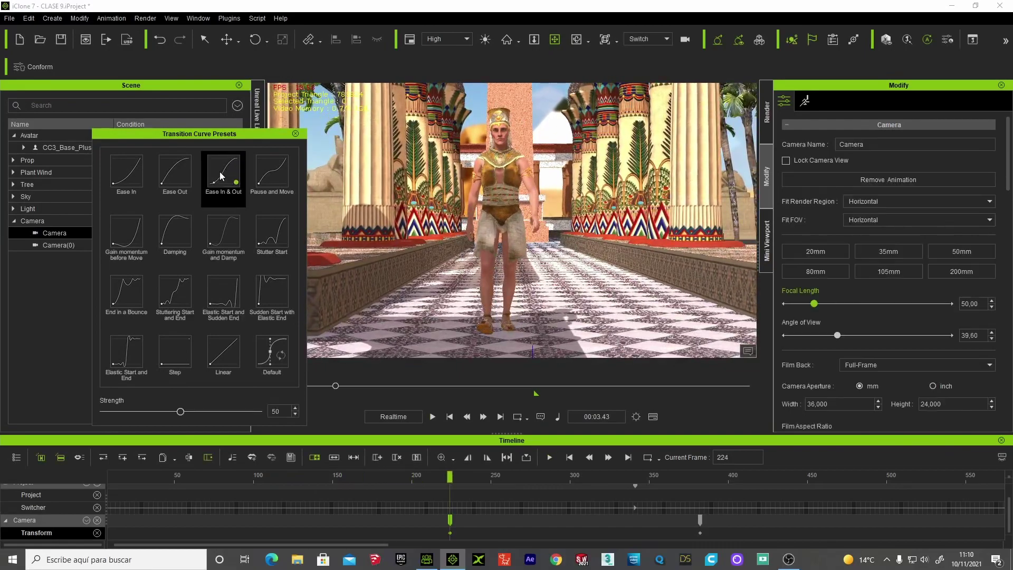
{"action": "left_click", "coordinate": [296, 134]}
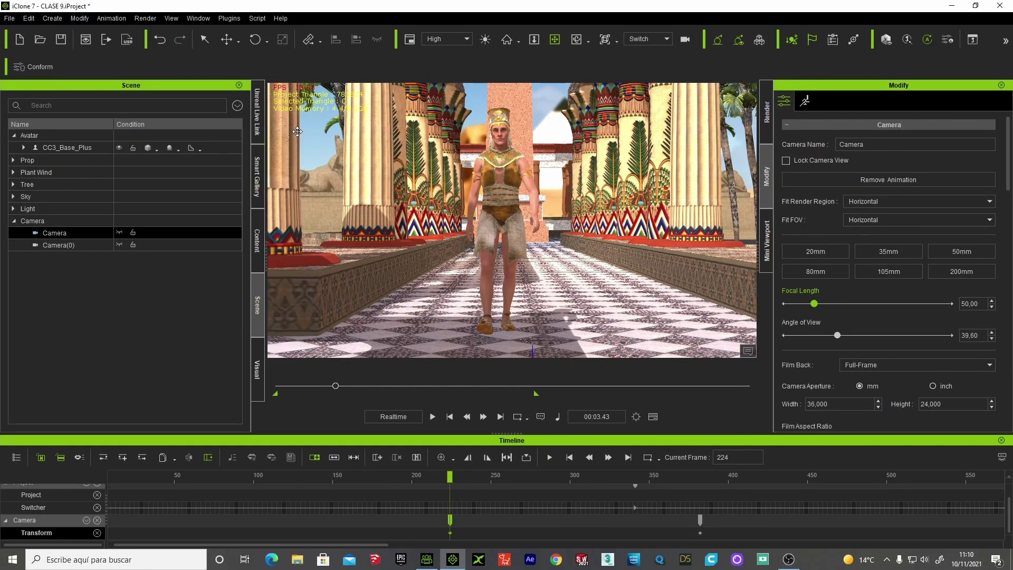
{"action": "left_click", "coordinate": [236, 477]}
{"action": "key", "text": "space"}
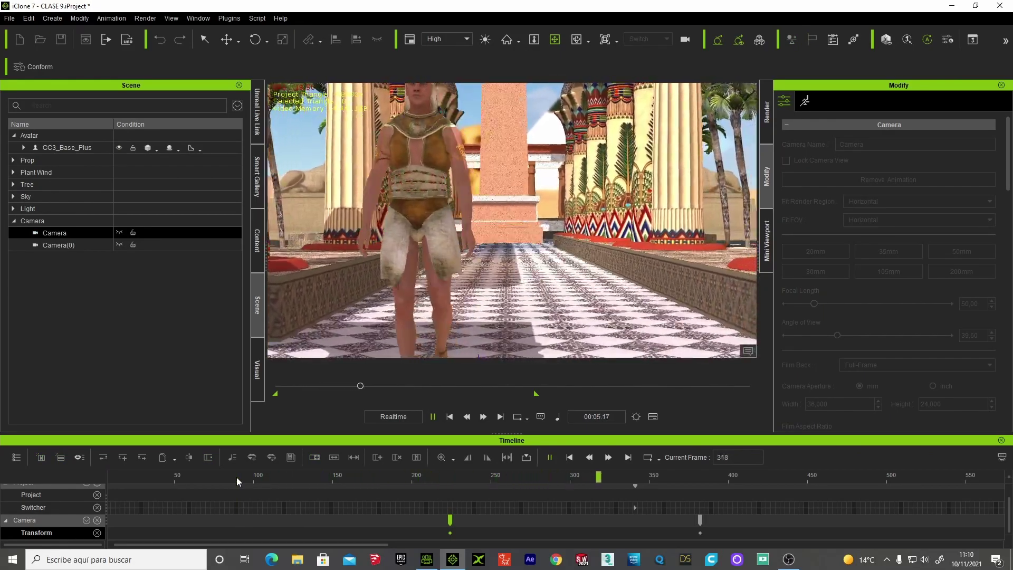
{"action": "left_click", "coordinate": [448, 417]}
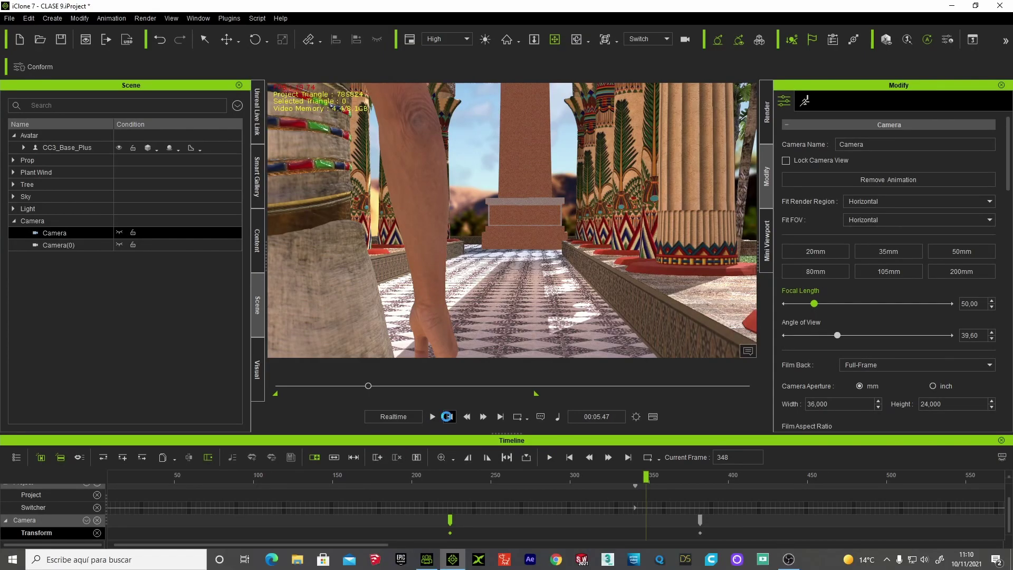
{"action": "left_click", "coordinate": [447, 416]}
{"action": "left_click", "coordinate": [433, 417]}
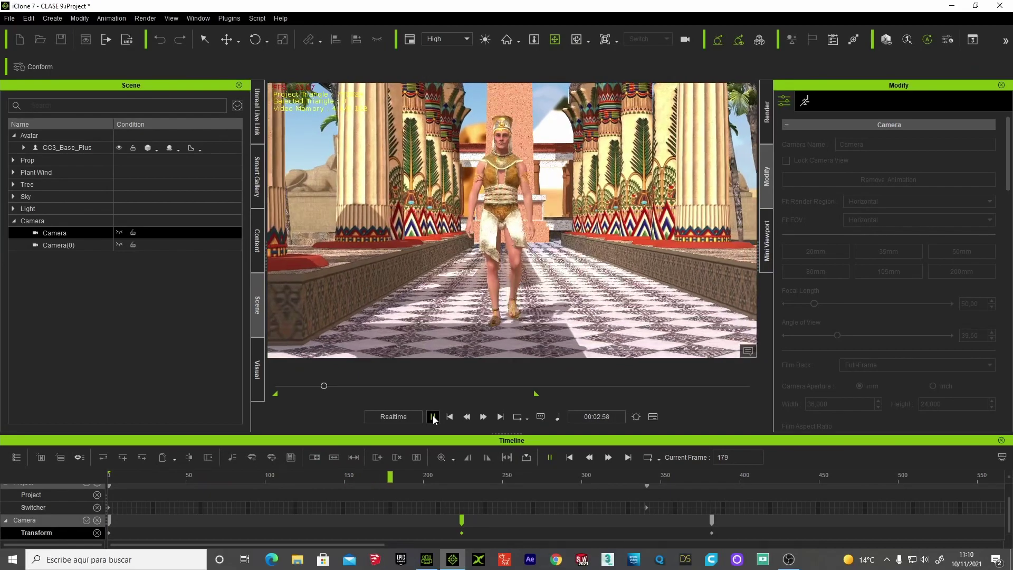
{"action": "left_click", "coordinate": [433, 417]}
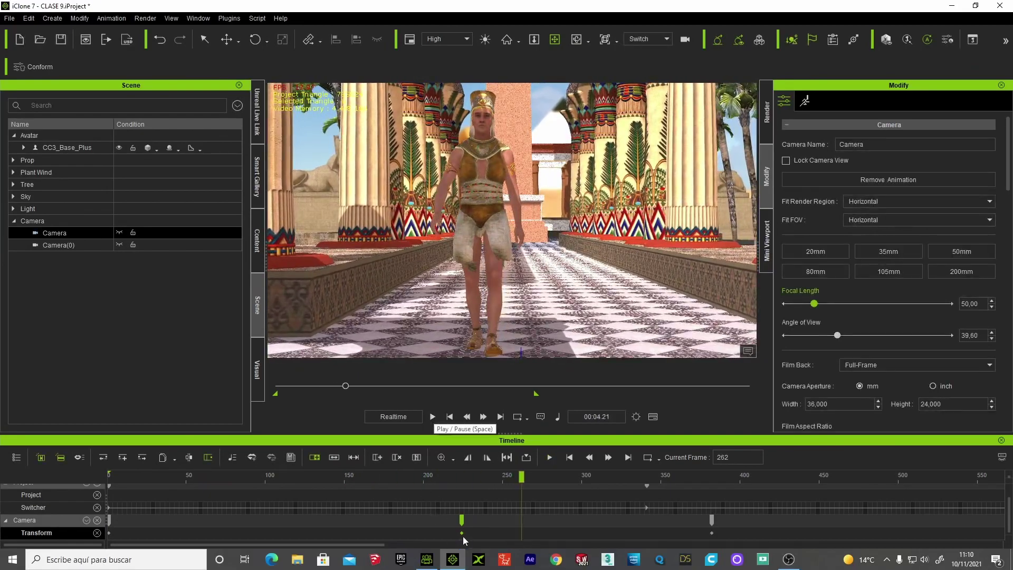
{"action": "left_click", "coordinate": [460, 533]}
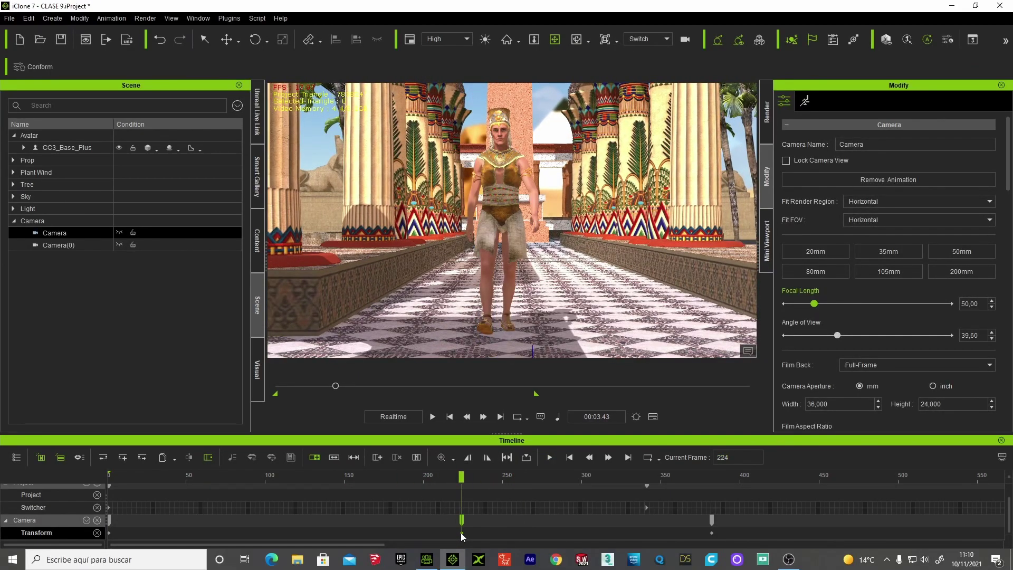
Try Ease In, Ease Out, Pause and Move, and Ease In & Out on the frame-224 key, keeping Ease Out
{"action": "right_click", "coordinate": [460, 532]}
{"action": "left_click", "coordinate": [518, 484]}
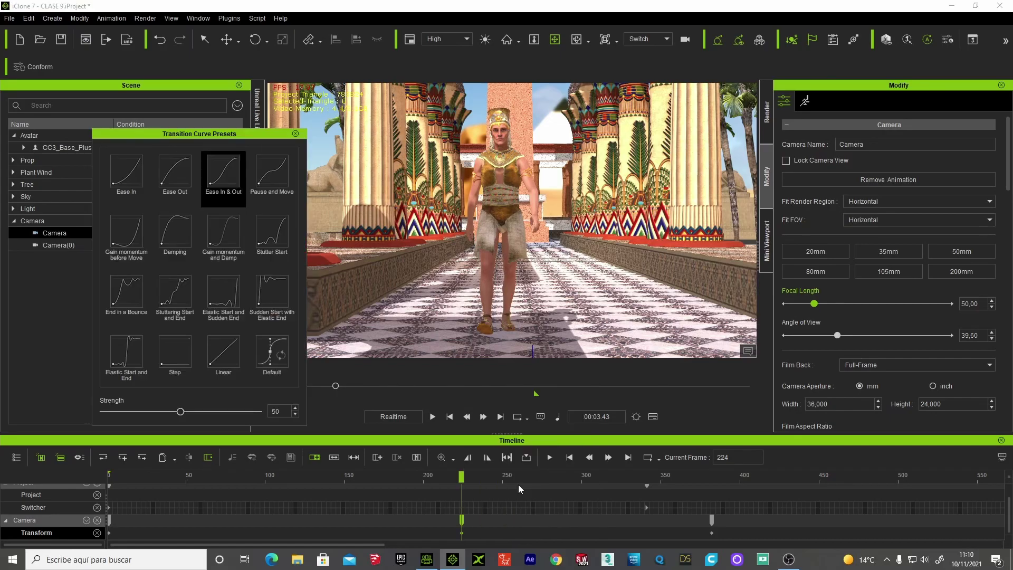
{"action": "left_click", "coordinate": [131, 173]}
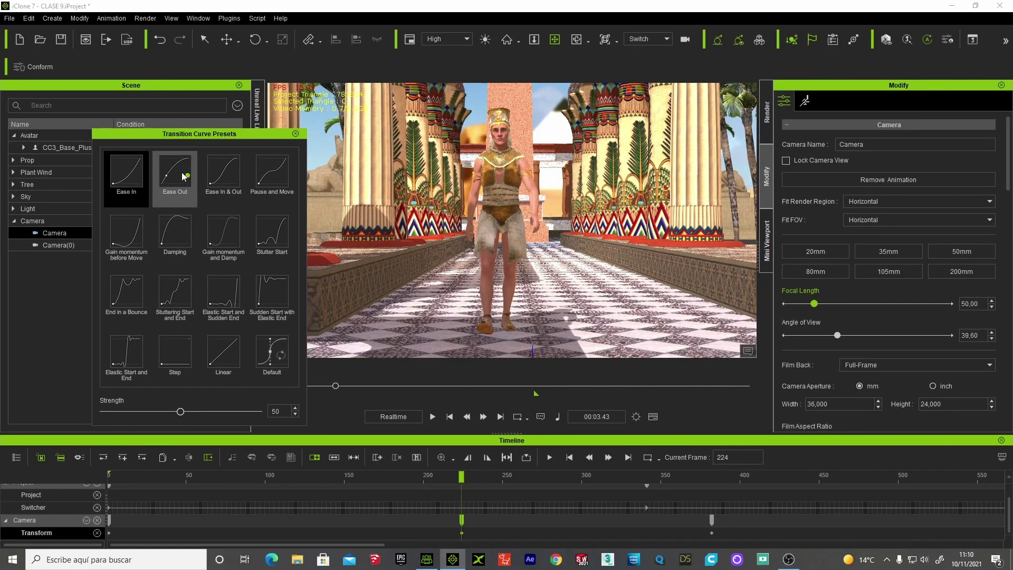
{"action": "left_click", "coordinate": [182, 172]}
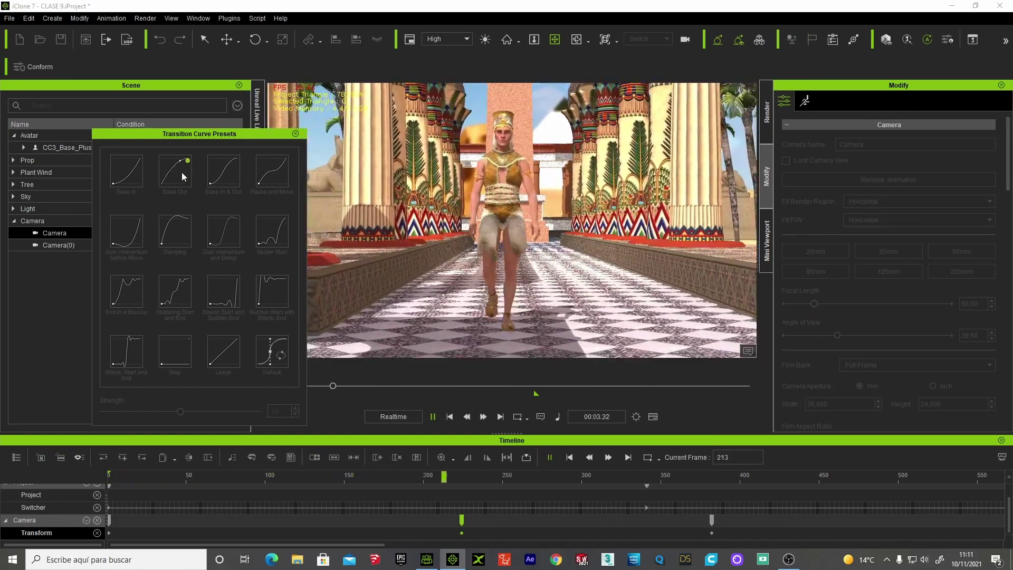
{"action": "left_click", "coordinate": [278, 178]}
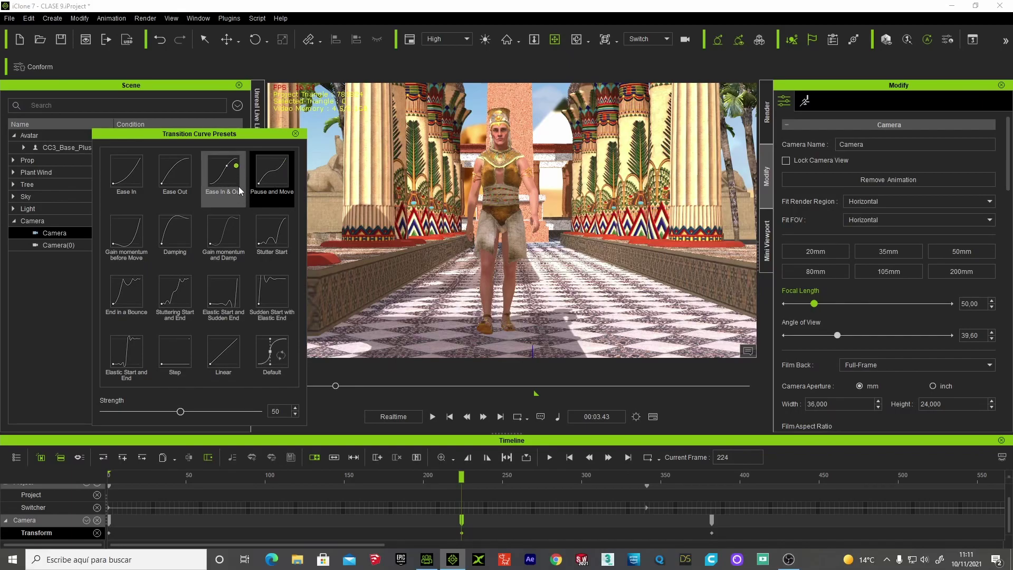
{"action": "left_click", "coordinate": [221, 172]}
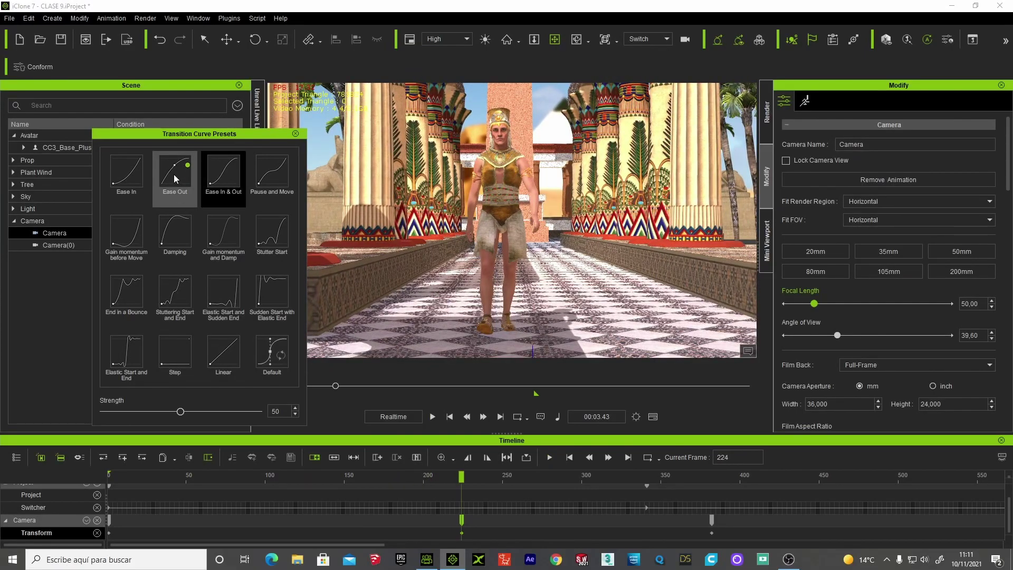
{"action": "left_click", "coordinate": [173, 174]}
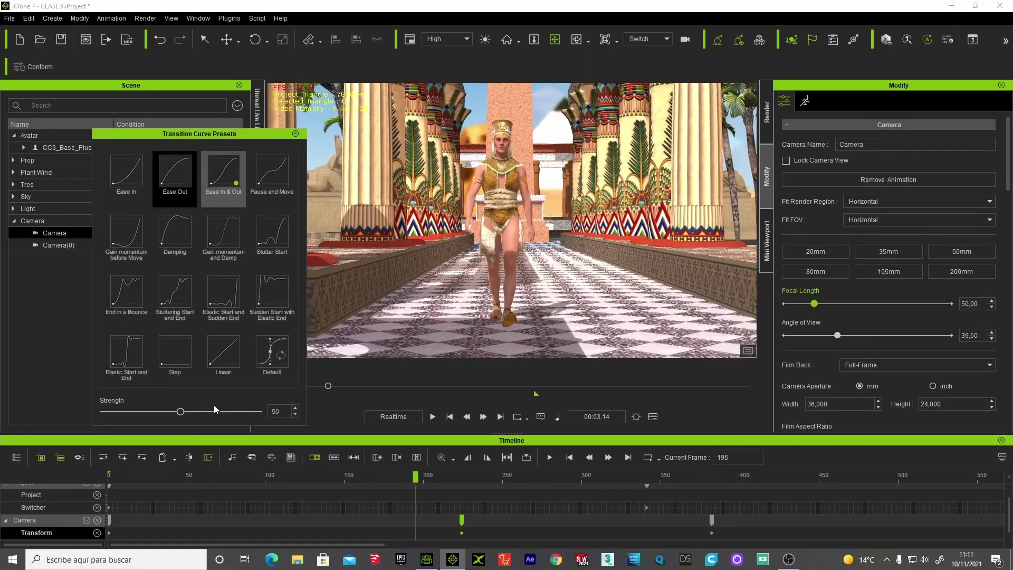
{"action": "left_click", "coordinate": [295, 134]}
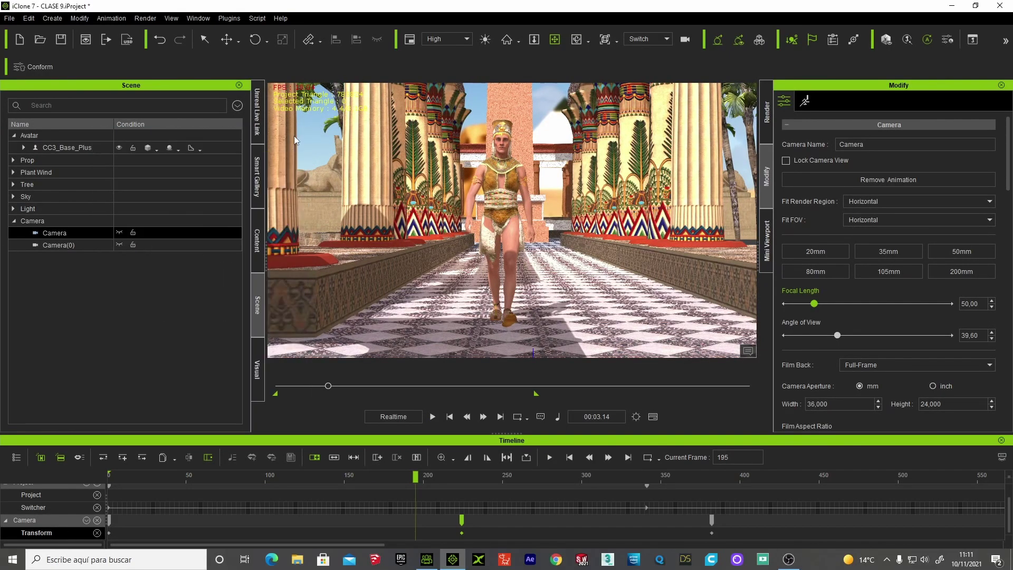
{"action": "key", "text": "space"}
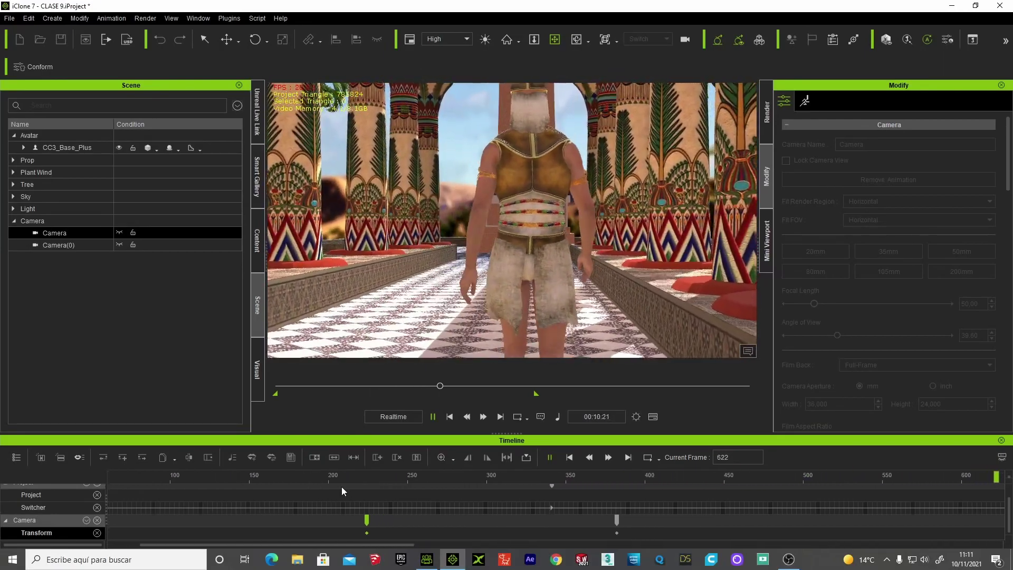
{"action": "left_click", "coordinate": [449, 416]}
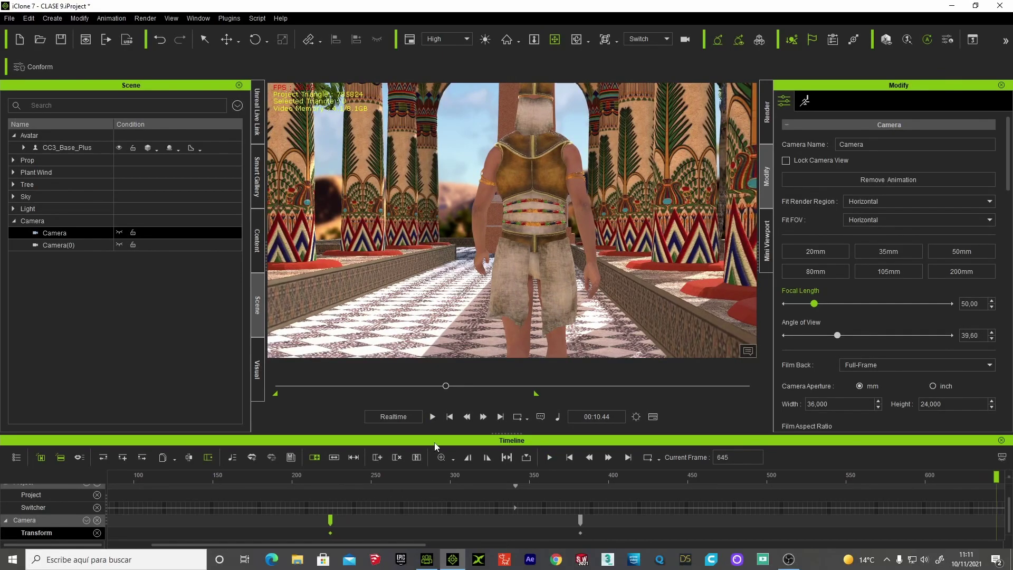
{"action": "left_click", "coordinate": [450, 417]}
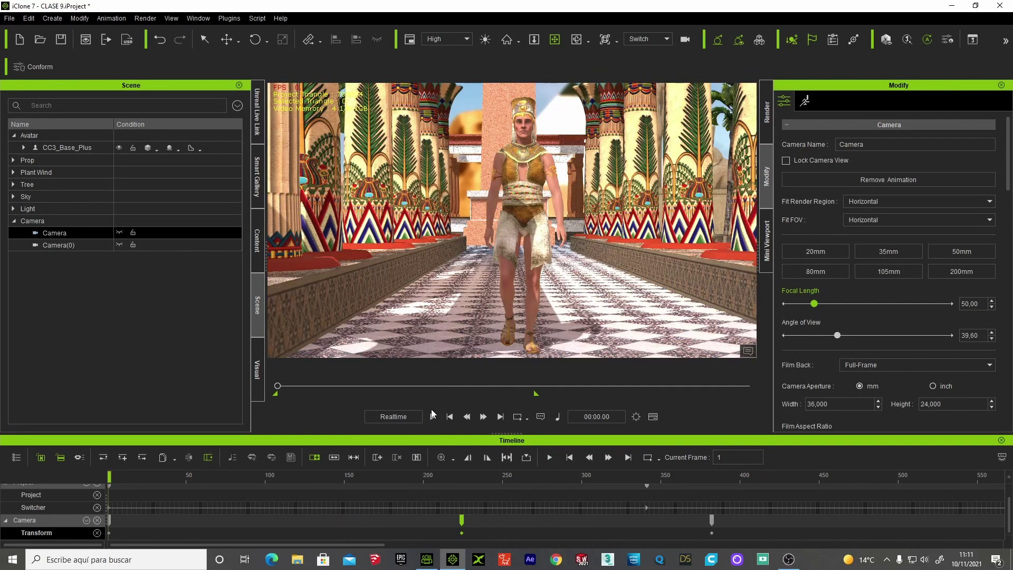
{"action": "left_click", "coordinate": [433, 416]}
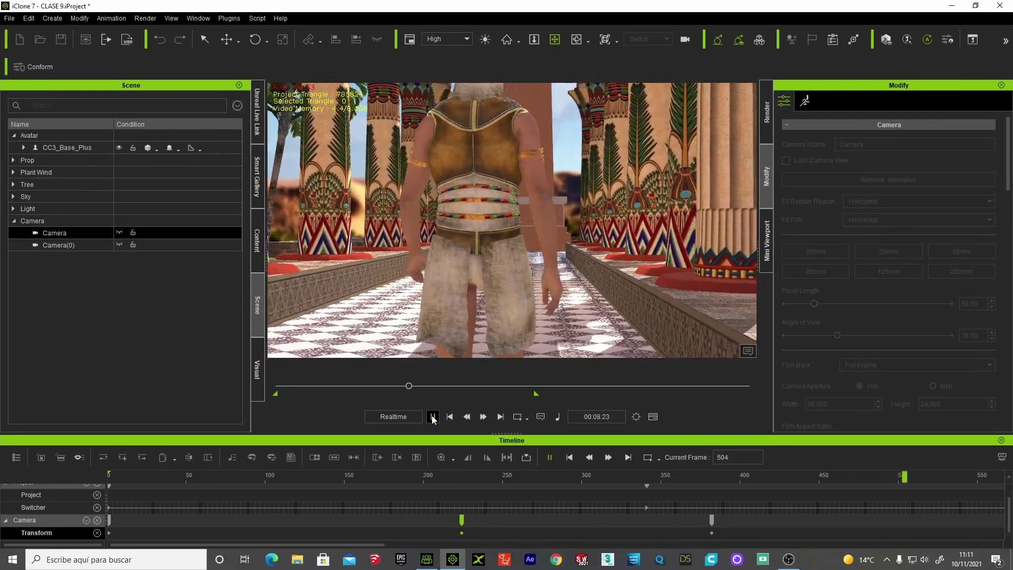
{"action": "left_click", "coordinate": [433, 419]}
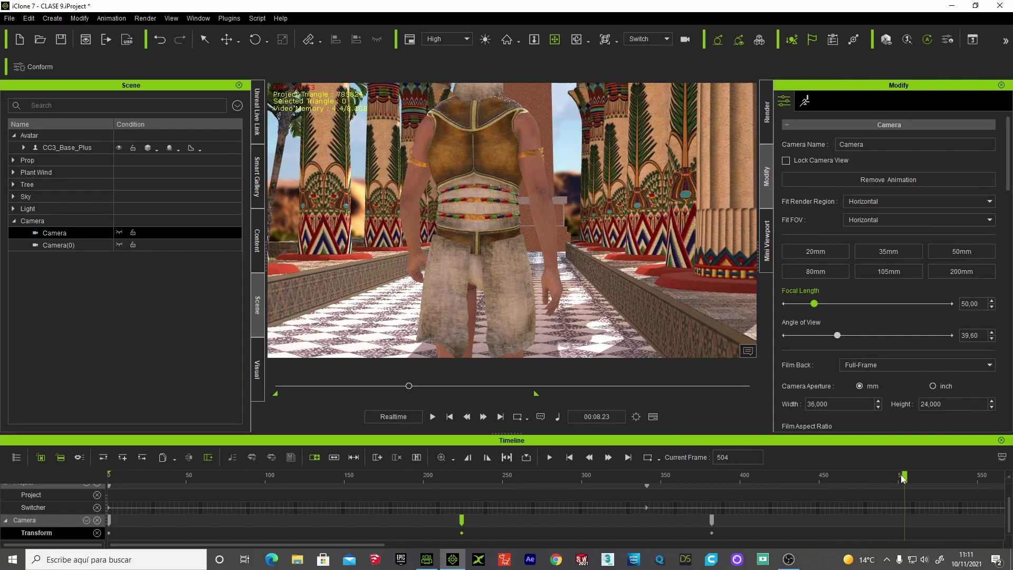
{"action": "left_click_drag", "start_coordinate": [903, 477], "coordinate": [590, 505]}
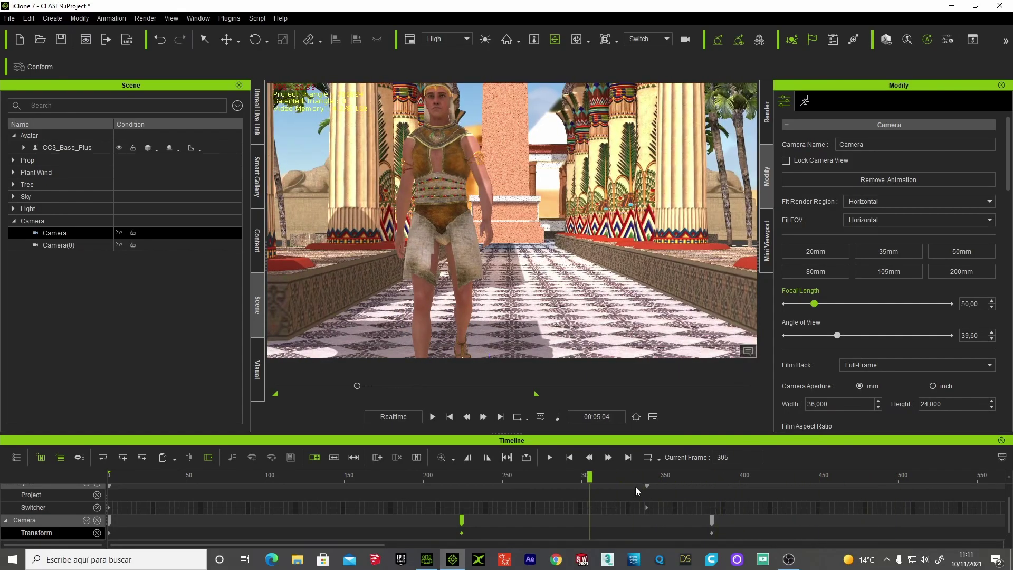
{"action": "key", "text": "space"}
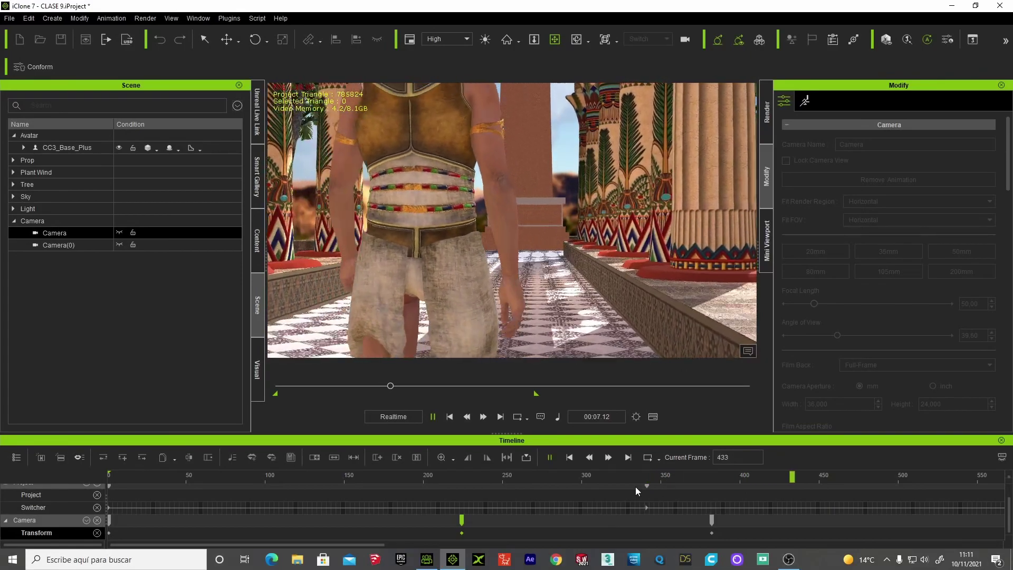
{"action": "key", "text": "space"}
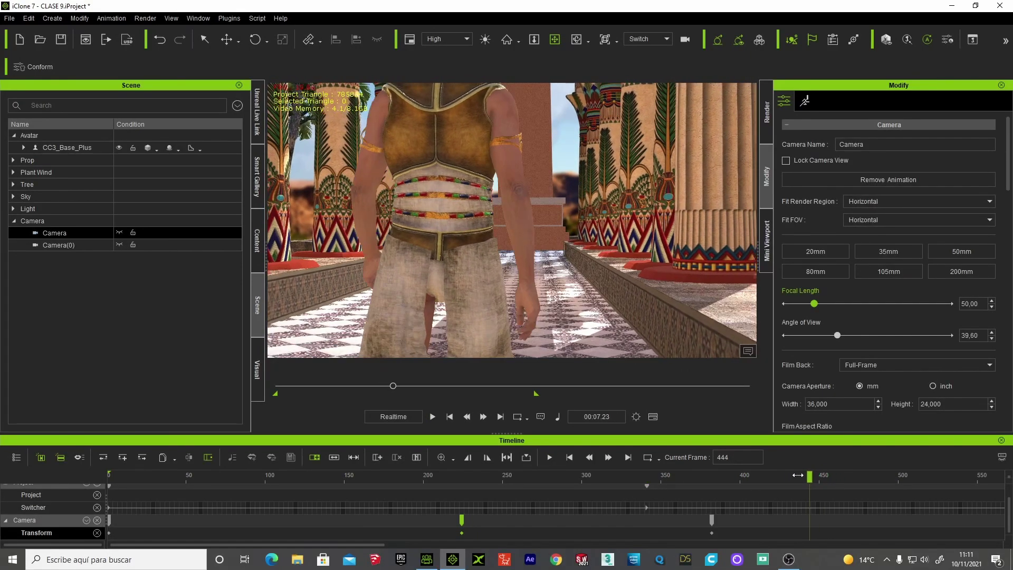
{"action": "left_click_drag", "start_coordinate": [797, 474], "coordinate": [739, 475]}
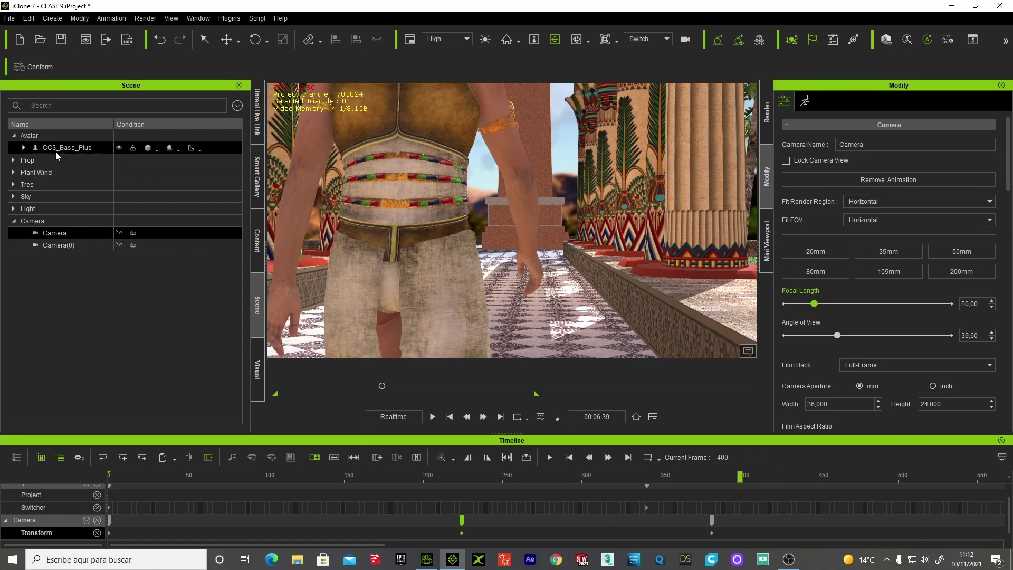
Select CC3_Base_Plus and bring its Motion track into view with the Walk_Normal_M(2) clip selected
{"action": "left_click", "coordinate": [55, 150]}
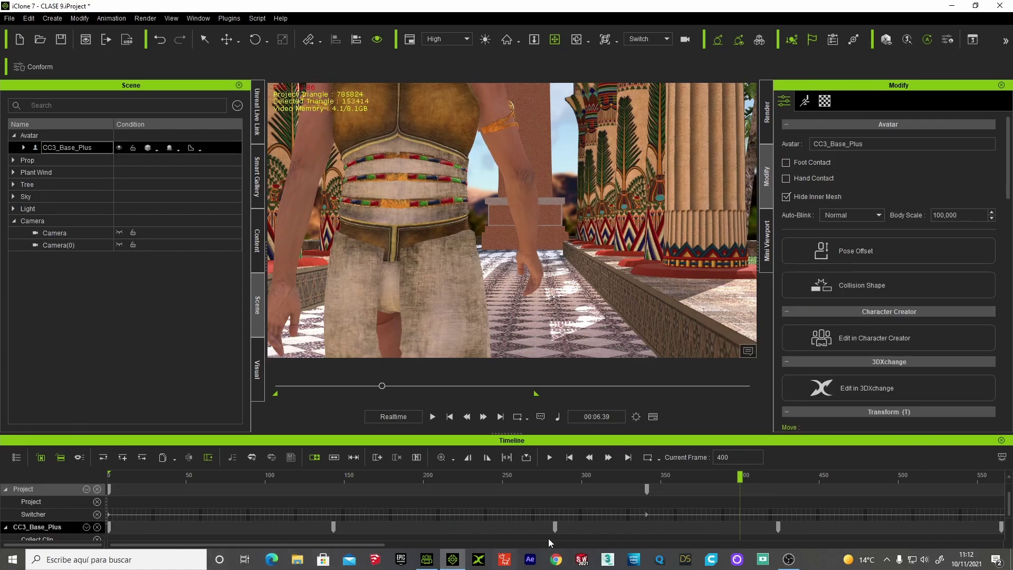
{"action": "left_click", "coordinate": [389, 544]}
{"action": "scroll", "coordinate": [580, 535], "scroll_direction": "down", "scroll_amount": 2}
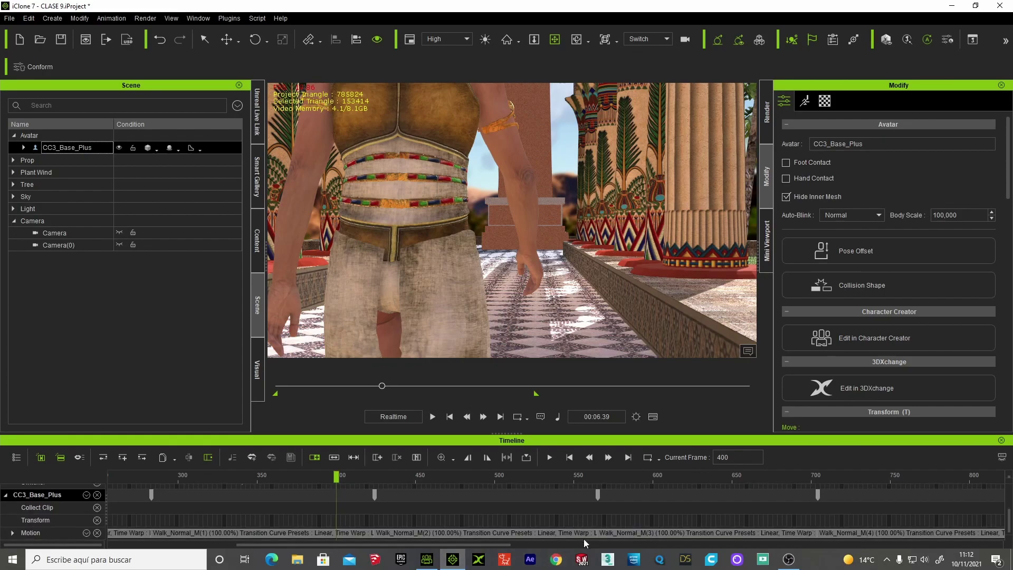
{"action": "left_click", "coordinate": [406, 534]}
{"action": "left_click_drag", "start_coordinate": [355, 533], "coordinate": [364, 532]}
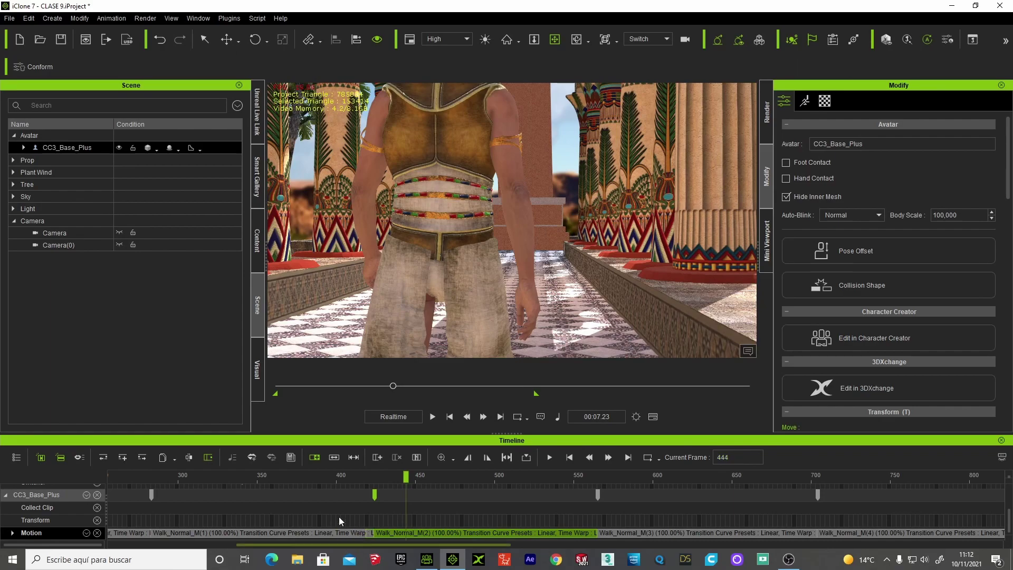
Replay the walk from frames 386, 400 and 394 across the Walk_Normal_M(3) clip transition
{"action": "left_click", "coordinate": [315, 476]}
{"action": "key", "text": "space"}
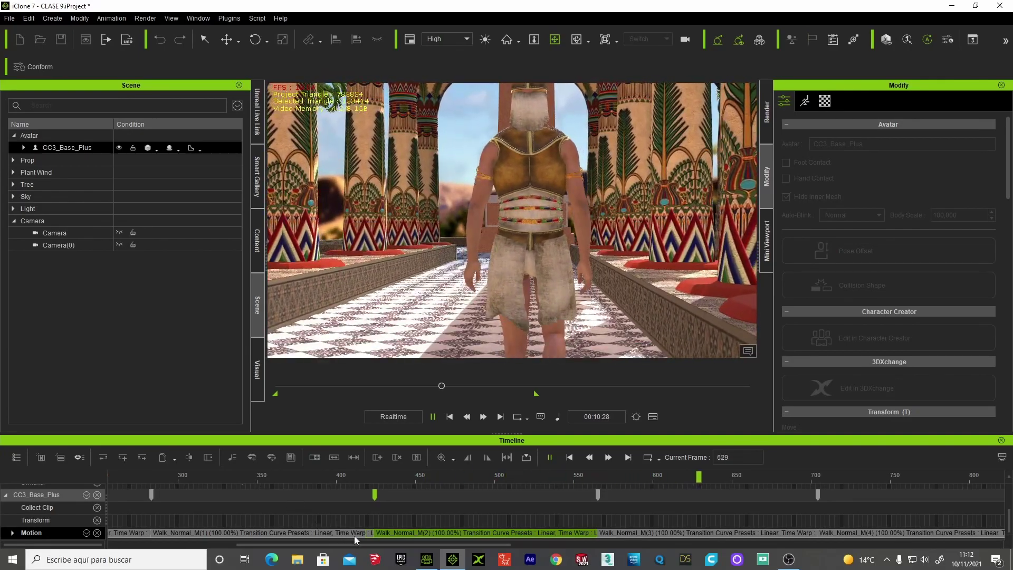
{"action": "key", "text": "space"}
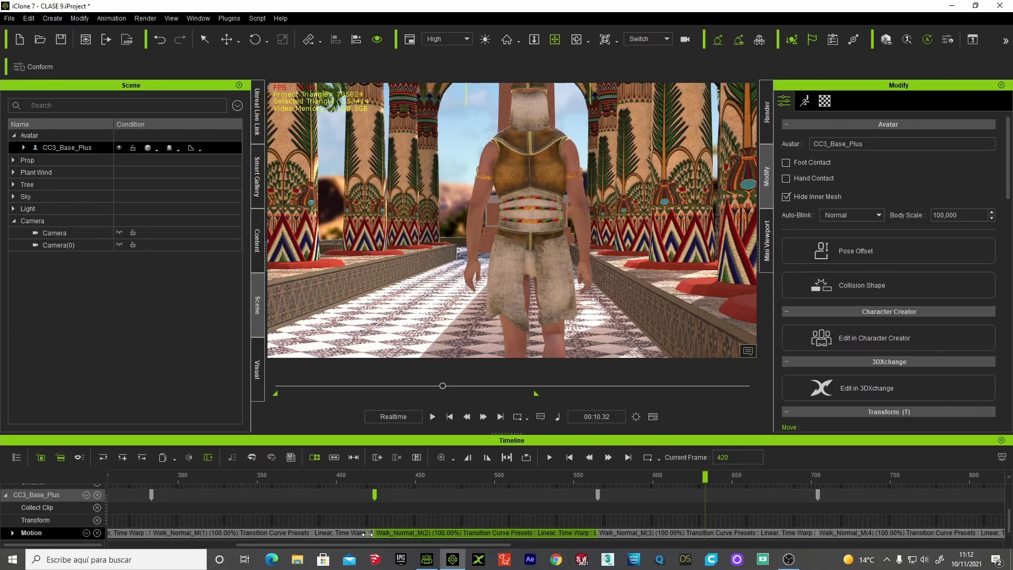
{"action": "left_click", "coordinate": [302, 477]}
{"action": "key", "text": "space"}
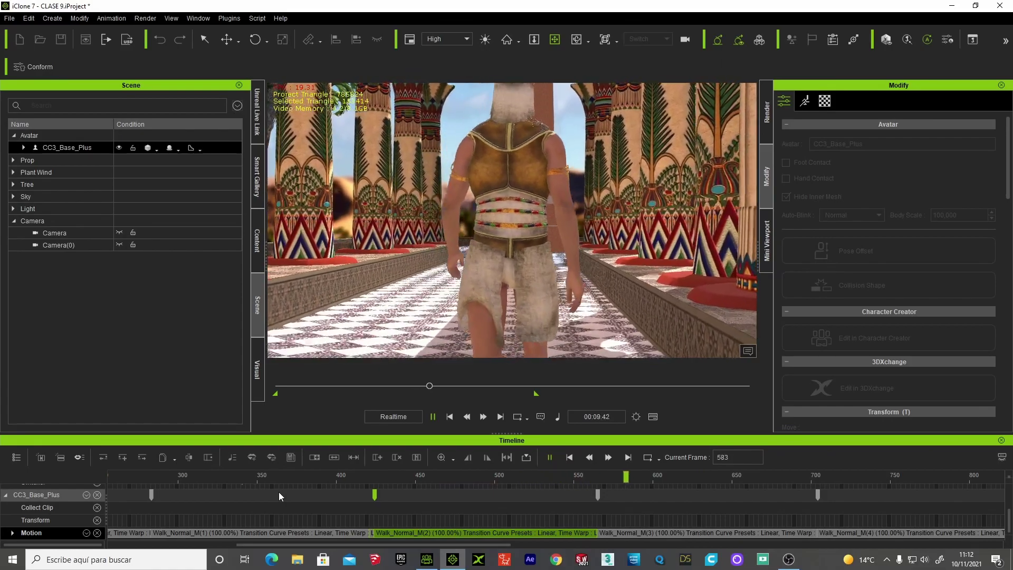
{"action": "left_click", "coordinate": [621, 533]}
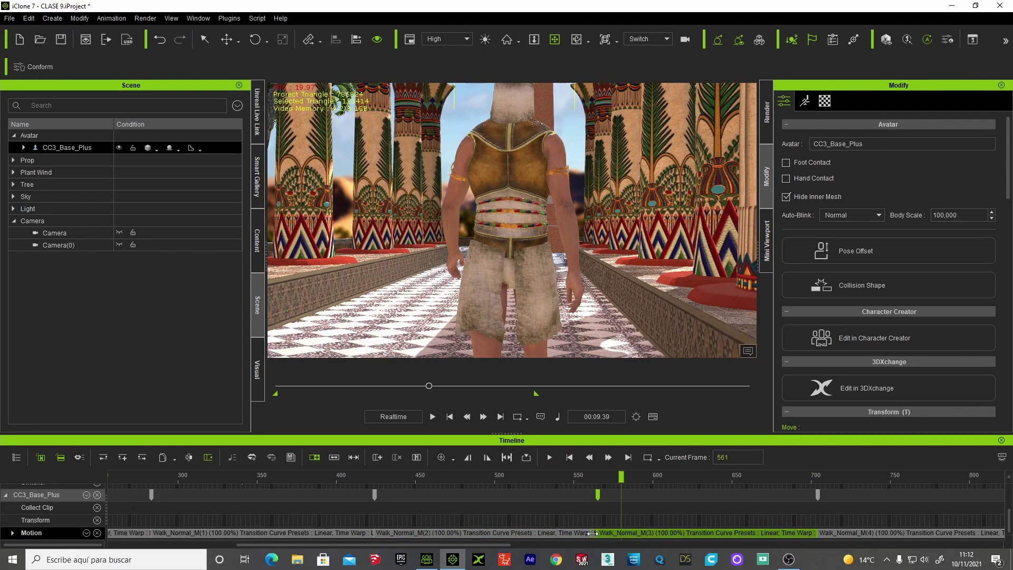
{"action": "left_click", "coordinate": [327, 476]}
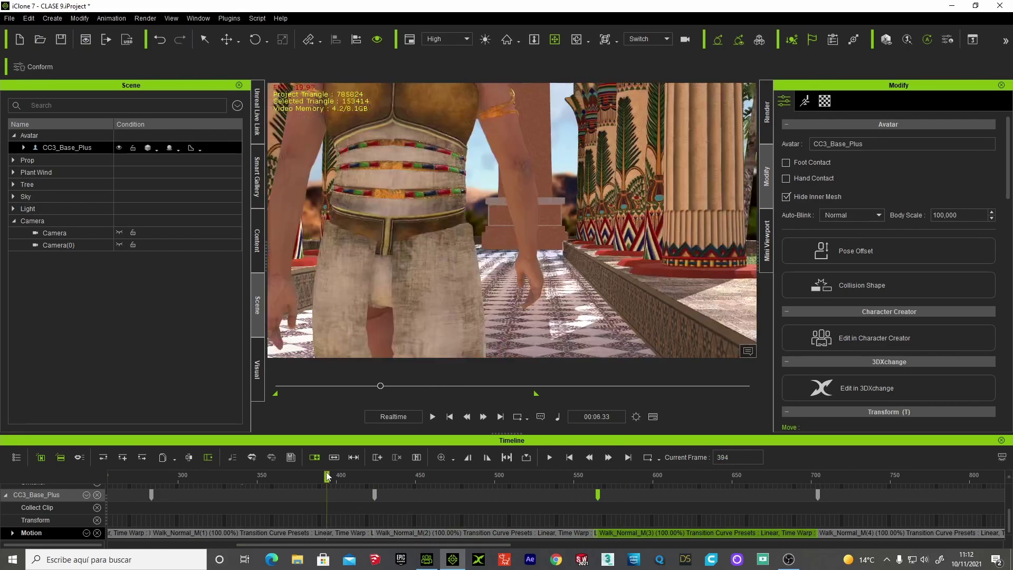
{"action": "key", "text": "space"}
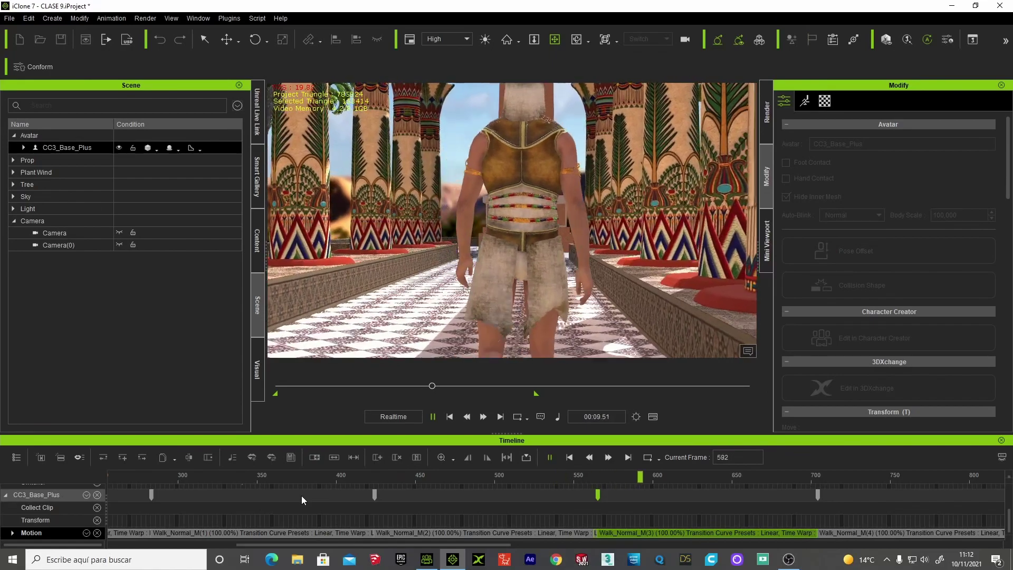
{"action": "key", "text": "space"}
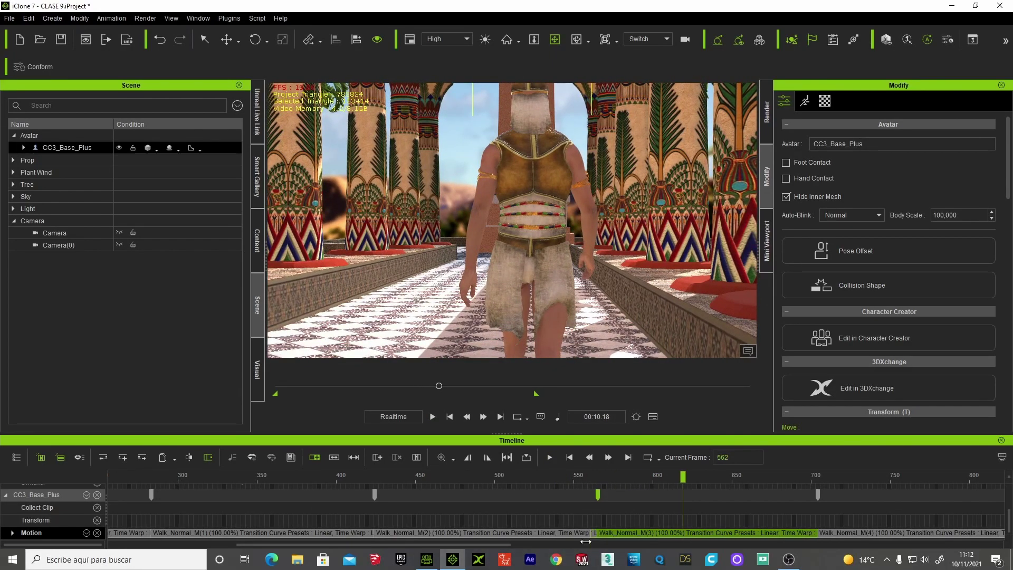
Replay from frame 370 on Walk_Normal_M(2), enter 418, then replay near frame 400 on Walk_Normal_M(3)
{"action": "left_click", "coordinate": [388, 531]}
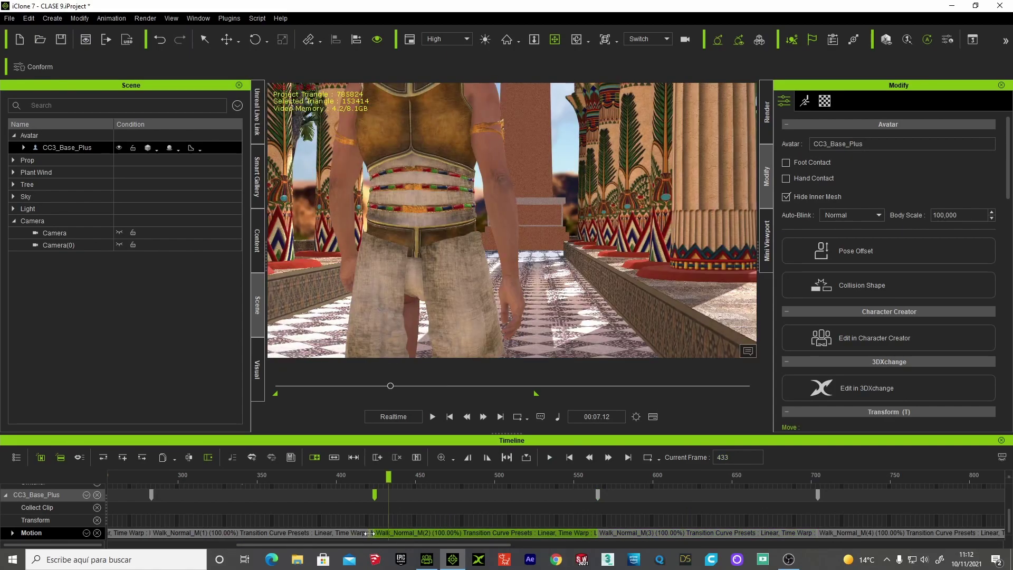
{"action": "left_click", "coordinate": [289, 476]}
{"action": "key", "text": "space"}
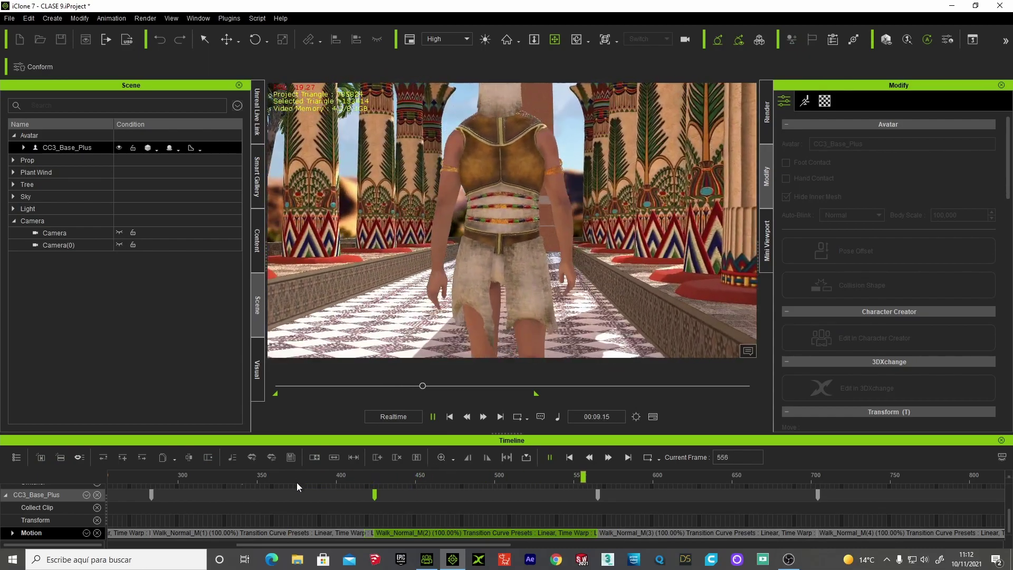
{"action": "key", "text": "space"}
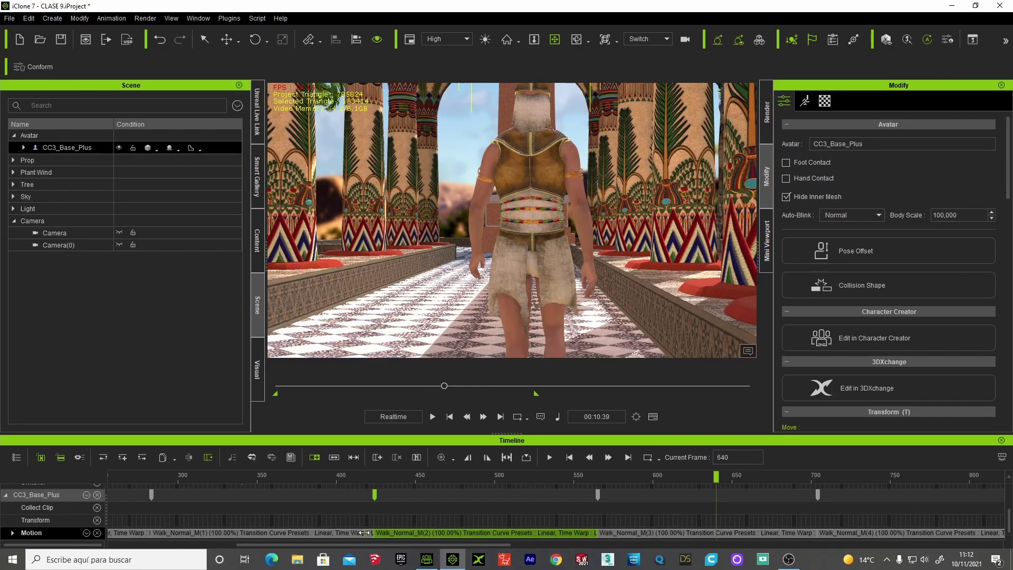
{"action": "type", "text": "418"}
{"action": "left_click", "coordinate": [644, 530]}
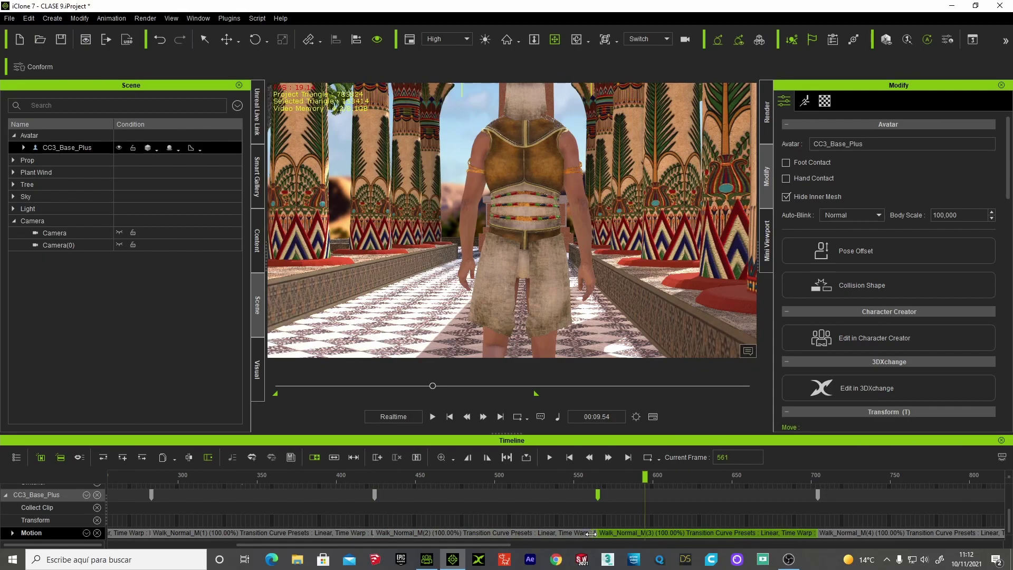
{"action": "left_click", "coordinate": [335, 475]}
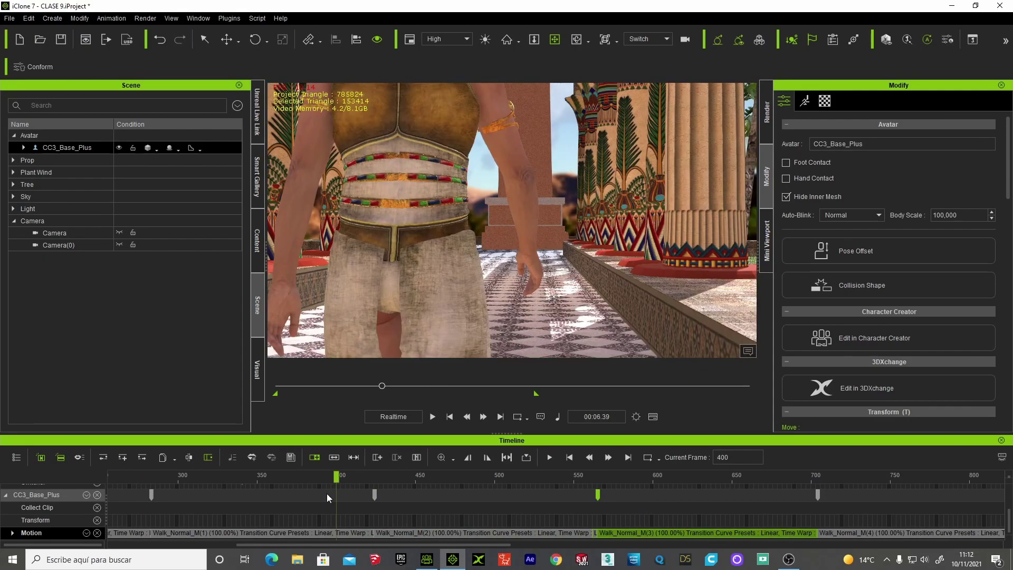
{"action": "key", "text": "space"}
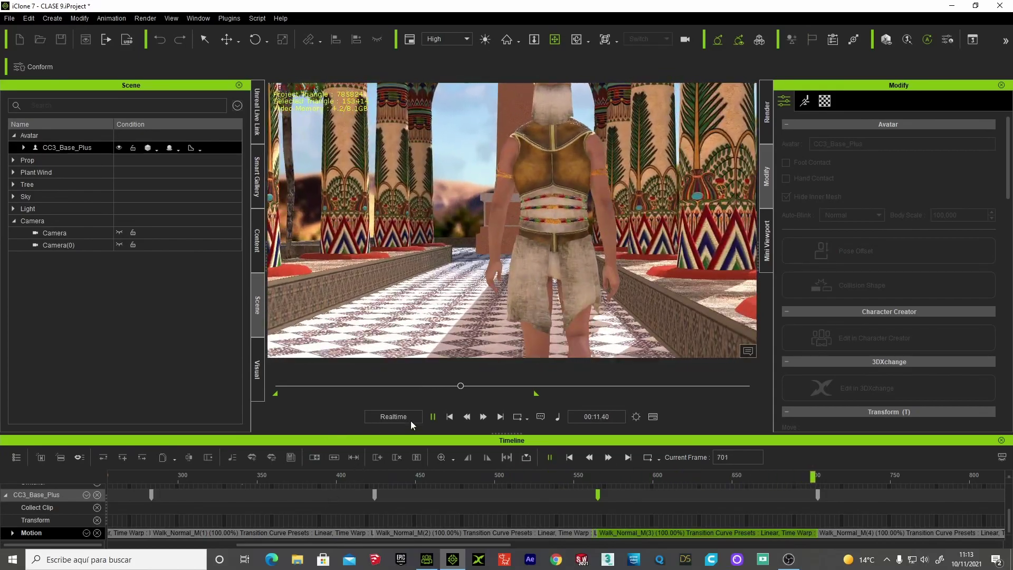
{"action": "left_click", "coordinate": [449, 416]}
{"action": "left_click", "coordinate": [449, 417]}
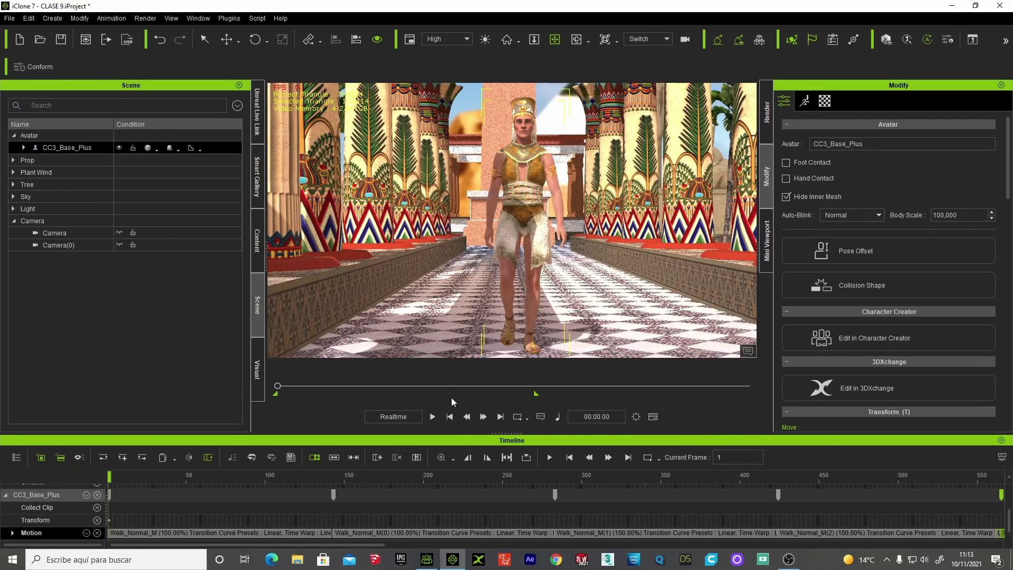
{"action": "left_click", "coordinate": [432, 417]}
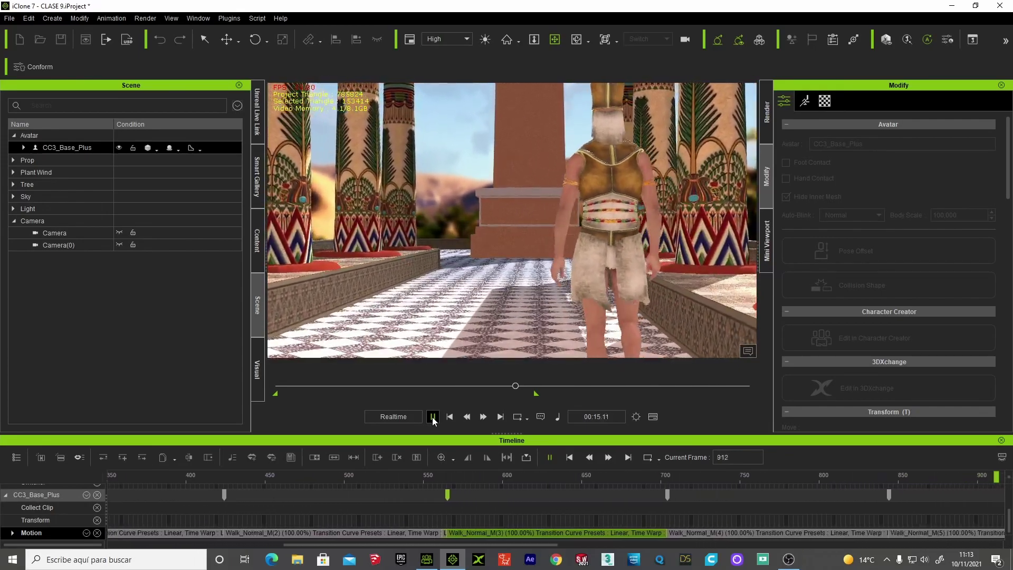
{"action": "left_click", "coordinate": [433, 417]}
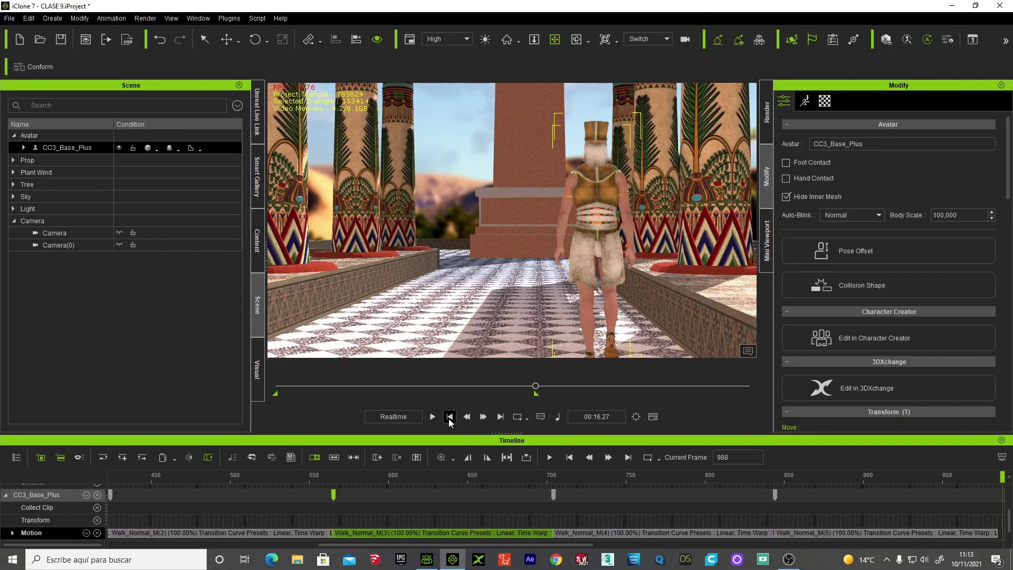
{"action": "left_click", "coordinate": [449, 419]}
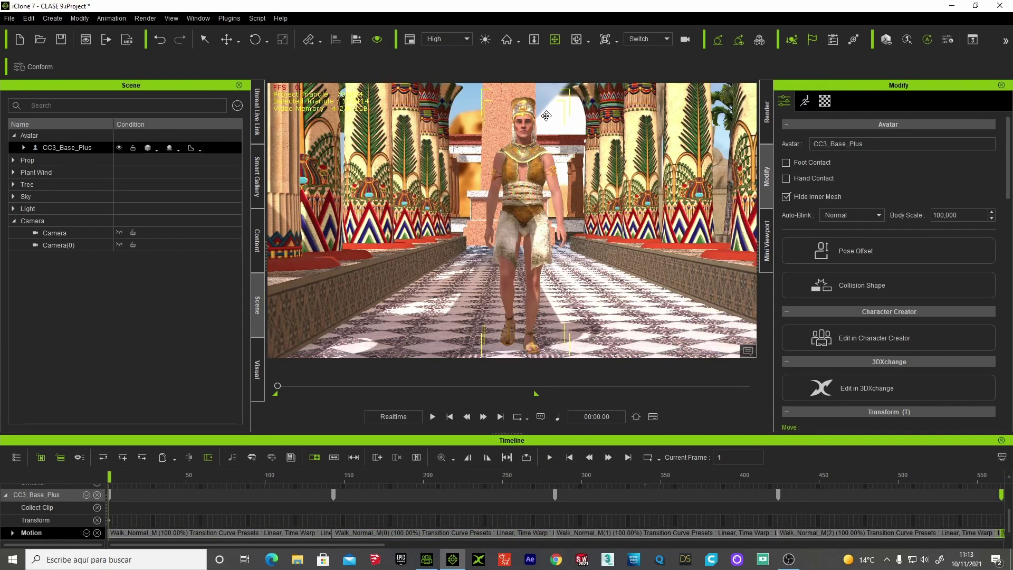